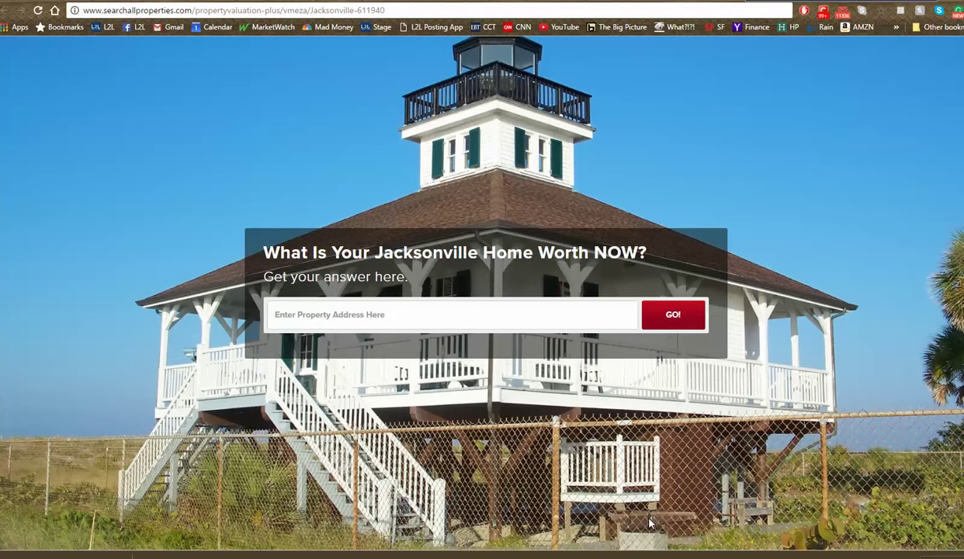
Change the landing page's second line text to "Get your answer in less than 15 seconds." and save the page settings.
scroll(860, 496, up, 1)
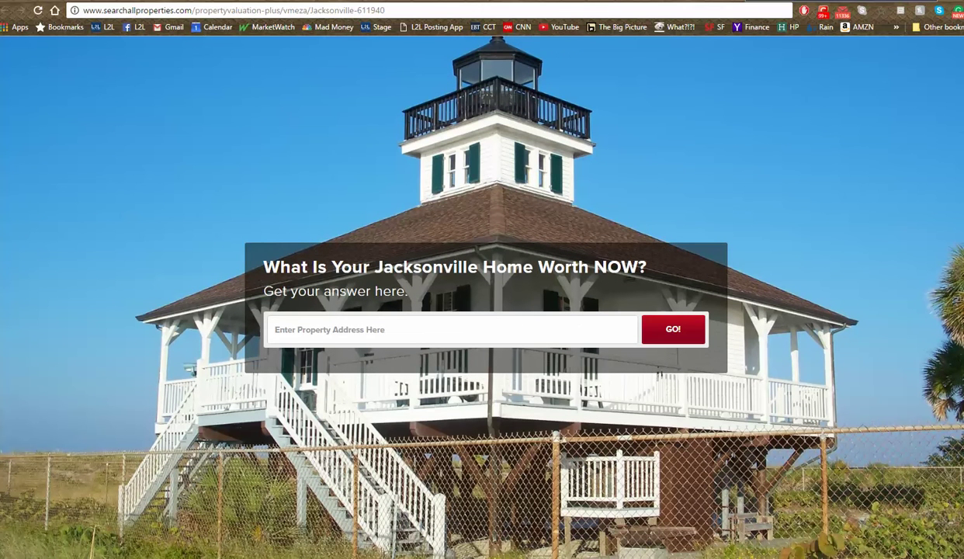
click(297, 2)
scroll(361, 344, down, 10)
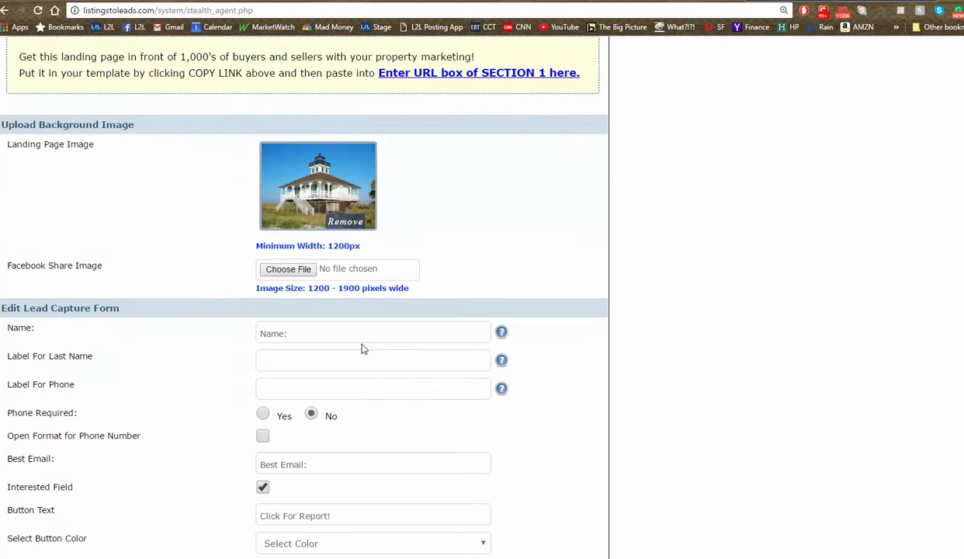
scroll(417, 375, down, 4)
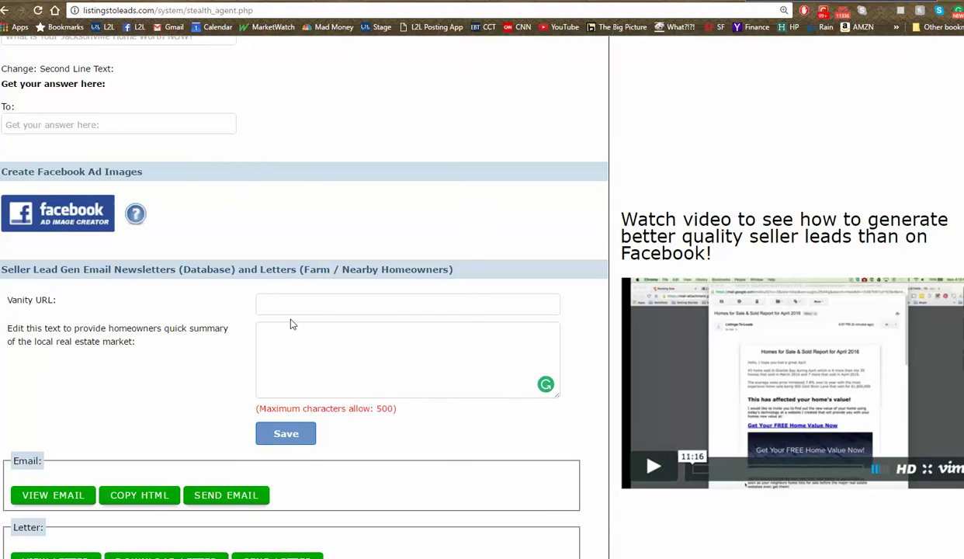
scroll(260, 323, down, 2)
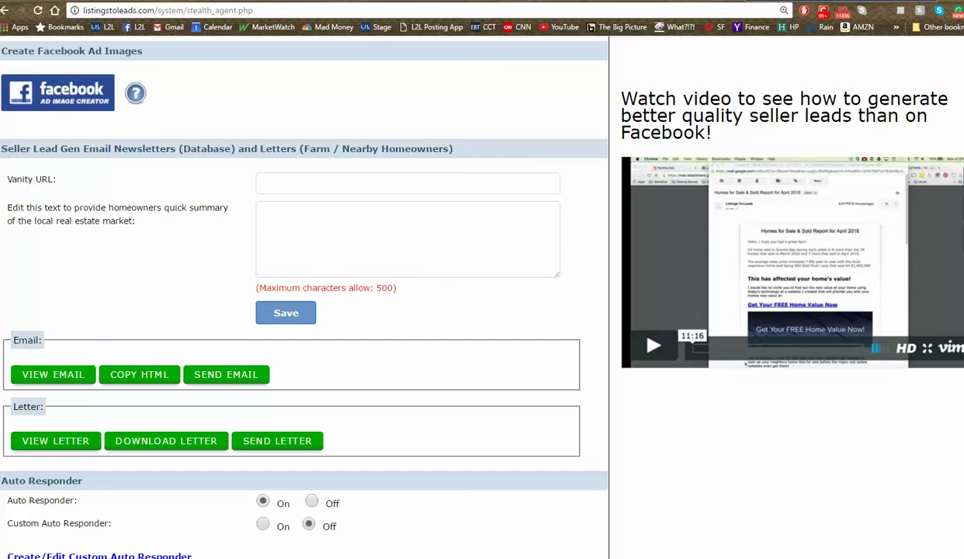
scroll(854, 236, up, 5)
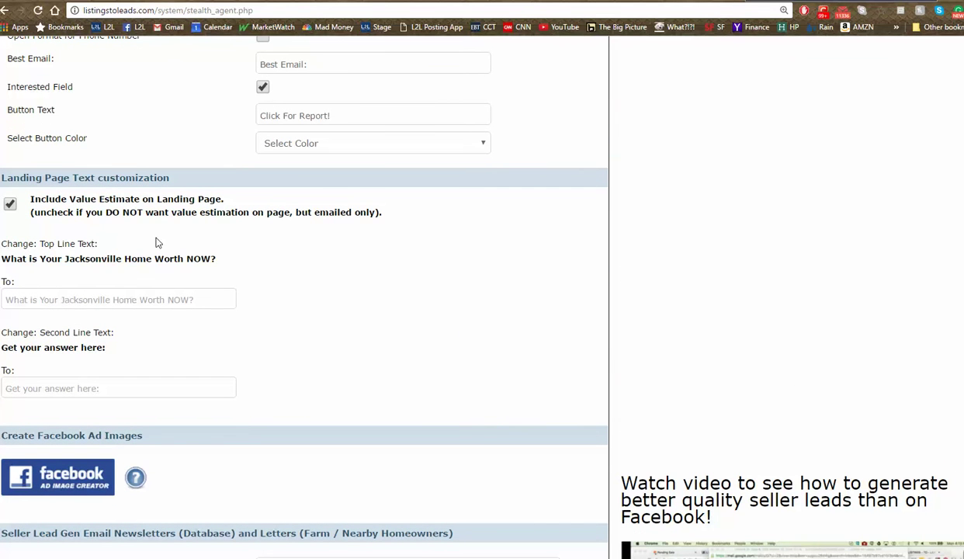
click(100, 393)
text(G)
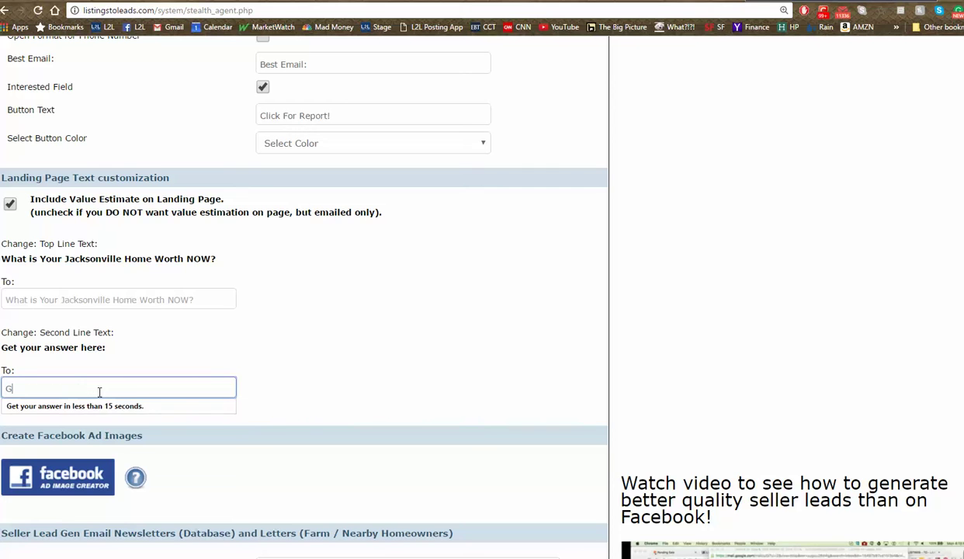
key(Down)
click(103, 410)
click(300, 392)
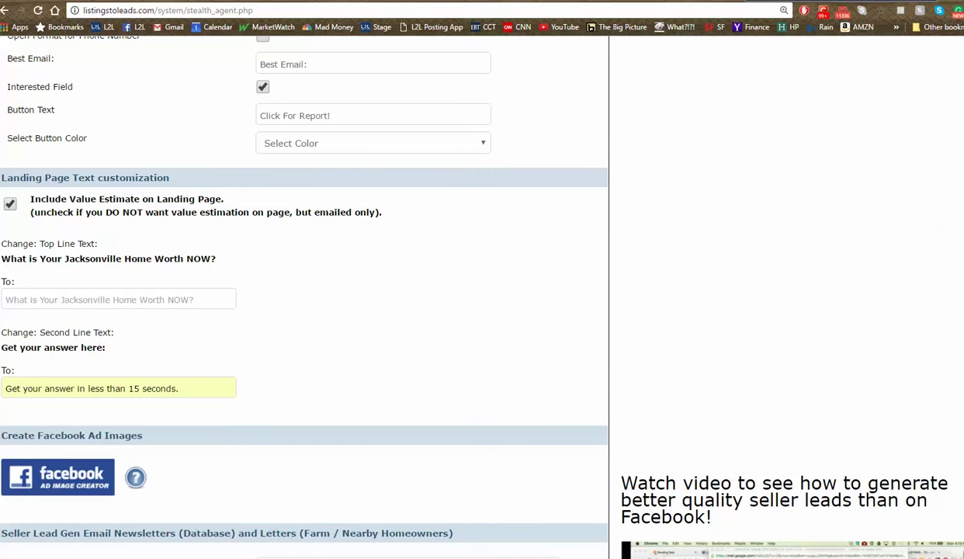
scroll(955, 520, down, 20)
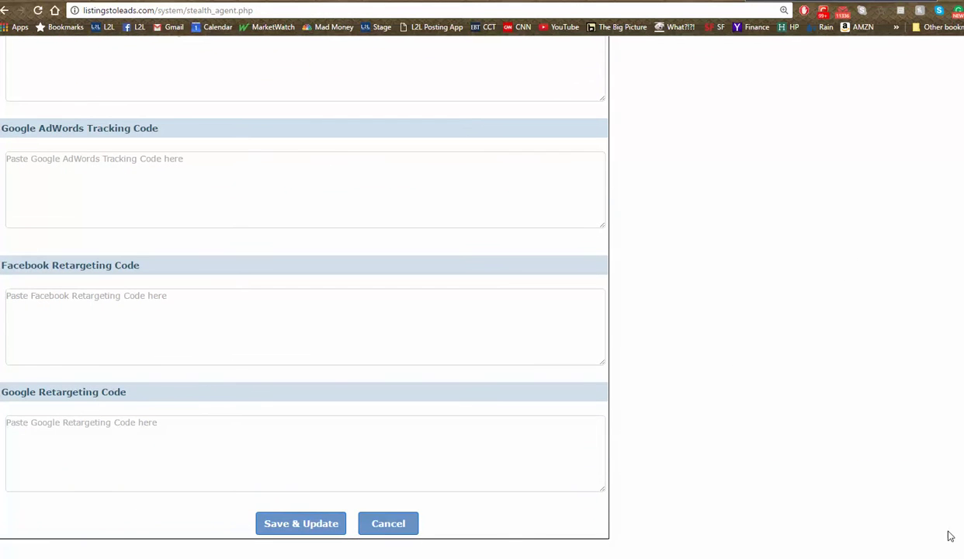
click(285, 530)
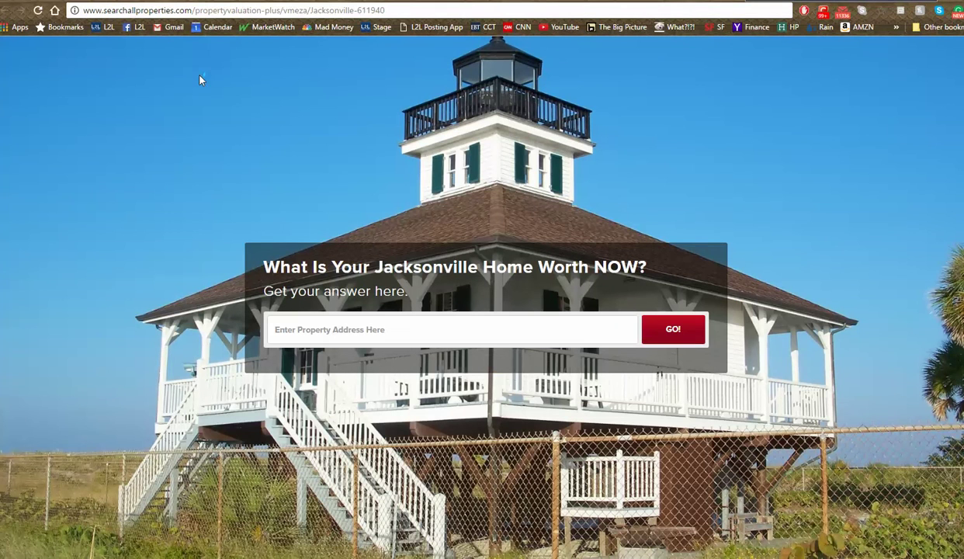
Reload the Jacksonville landing page to check its second line text, and select the page's web address.
click(38, 11)
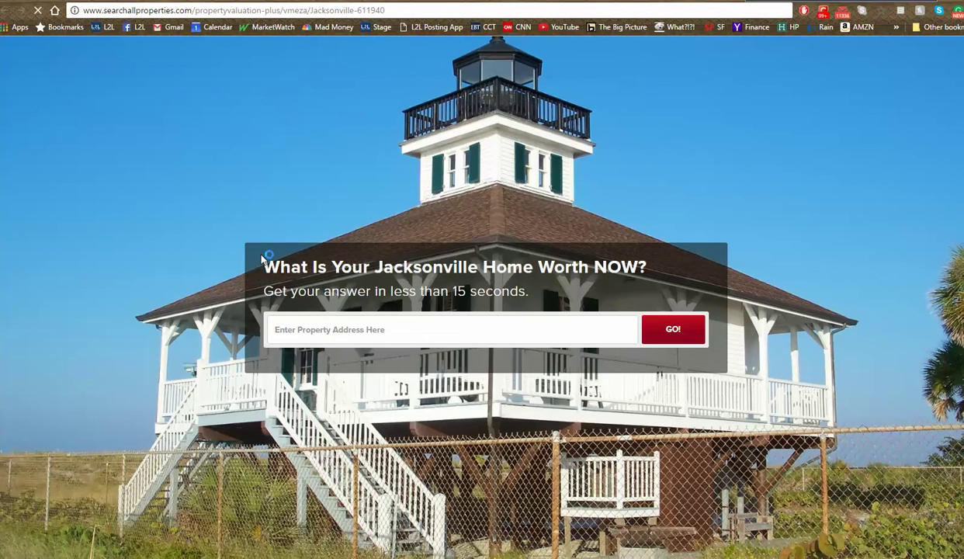
drag(266, 291, 535, 296)
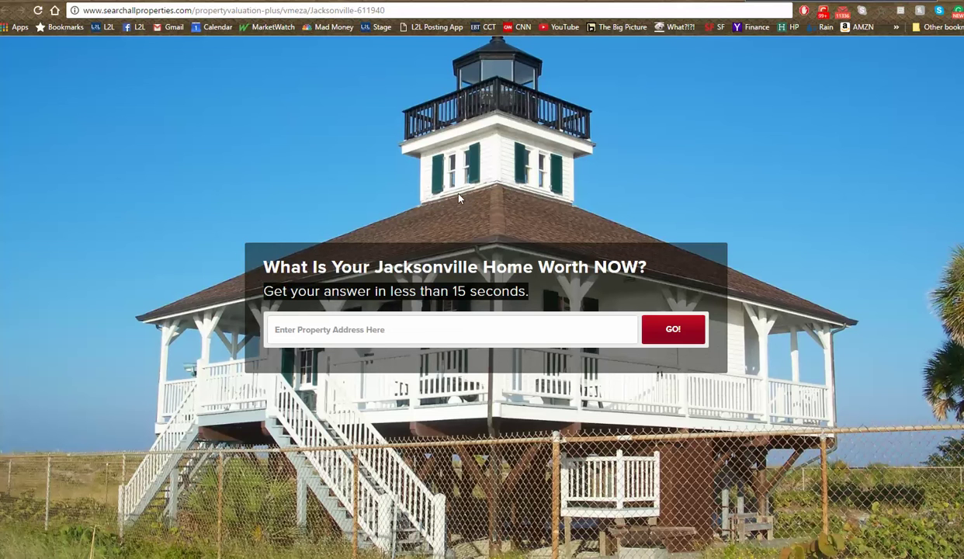
click(382, 13)
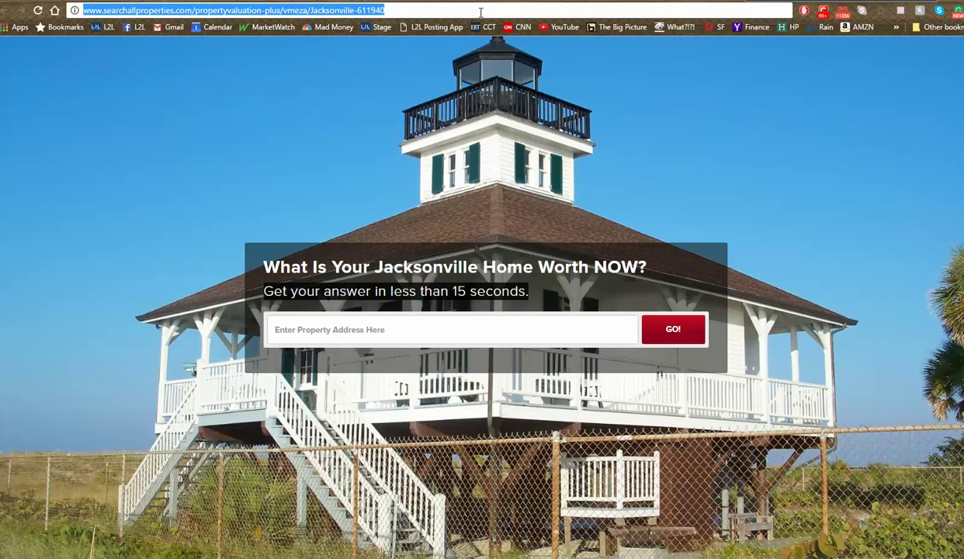
Switch to Facebook and start a new ad in Ads Manager instead of continuing the unfinished one.
key(ctrl+Tab)
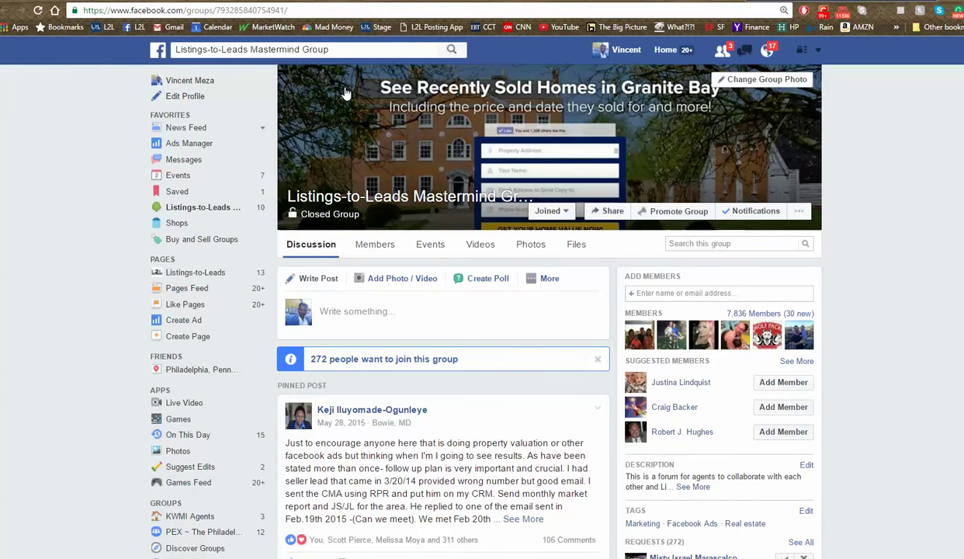
click(818, 51)
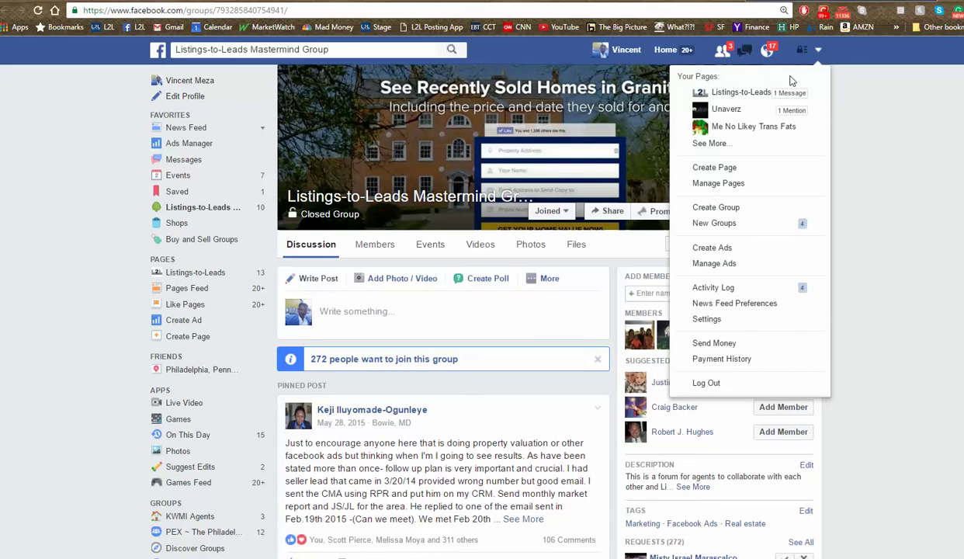
click(708, 248)
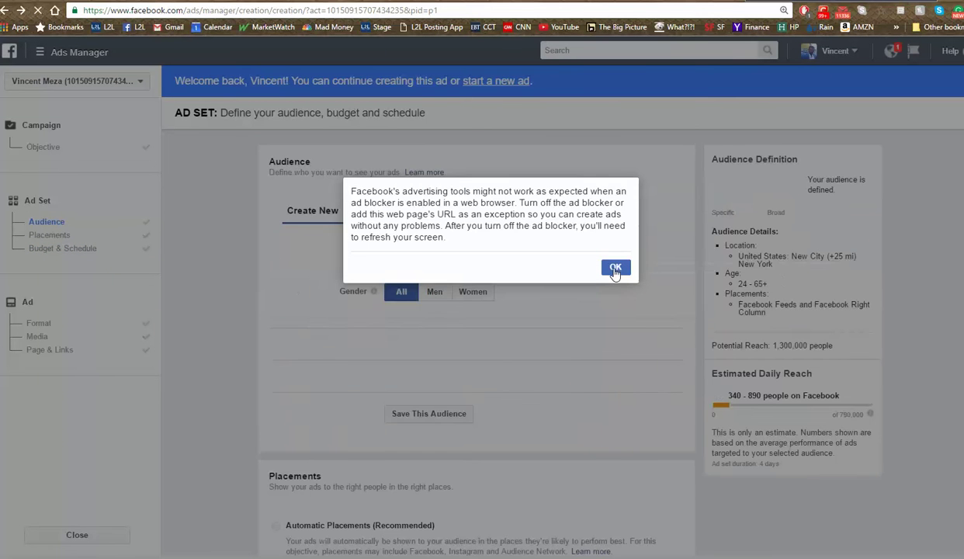
click(615, 268)
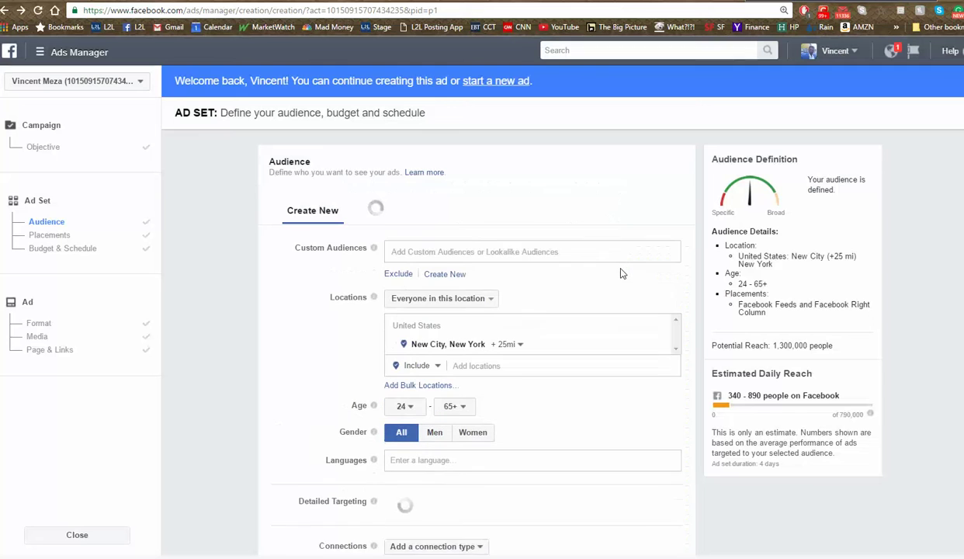
click(476, 82)
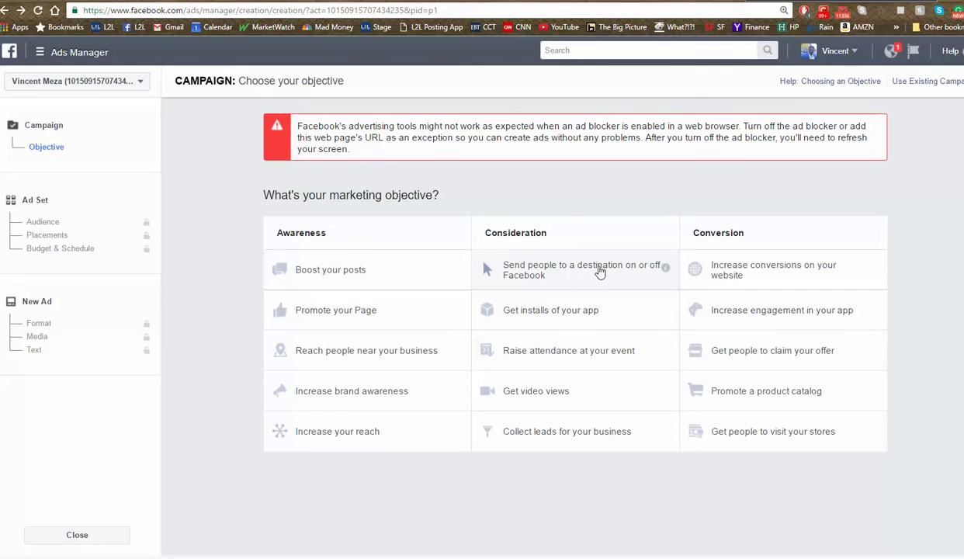
Choose the objective of sending people to a destination on or off Facebook and name the campaign "Value Jackson Dec 2".
click(571, 271)
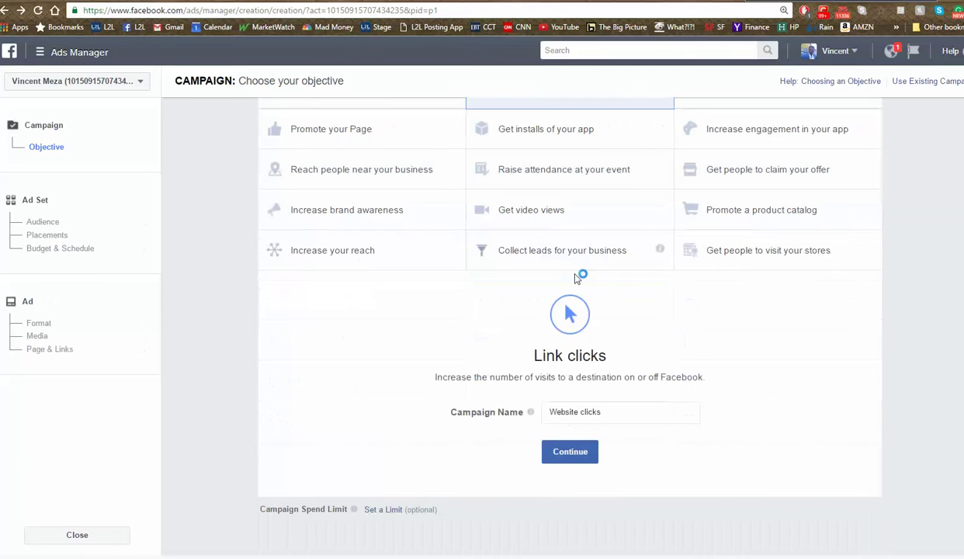
click(627, 412)
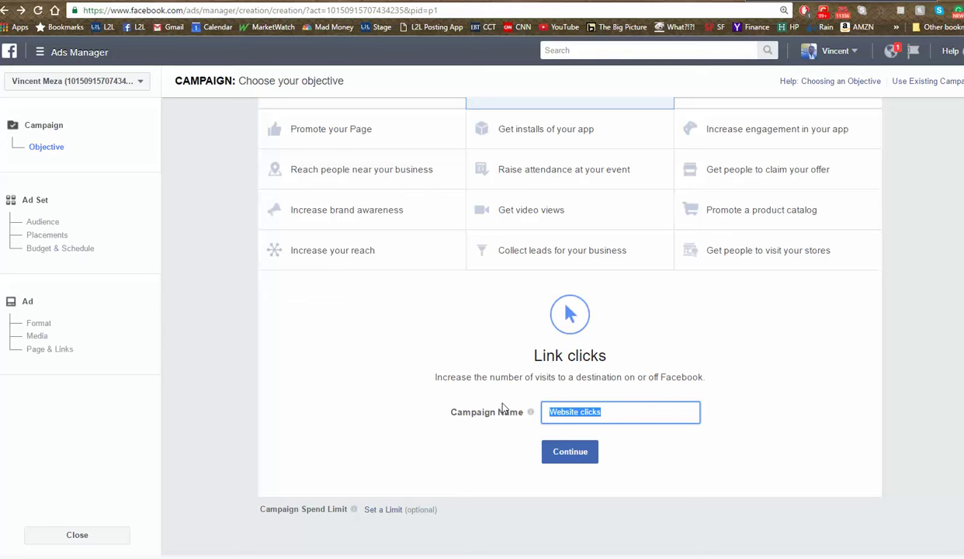
text(alue Jackson Dec 2)
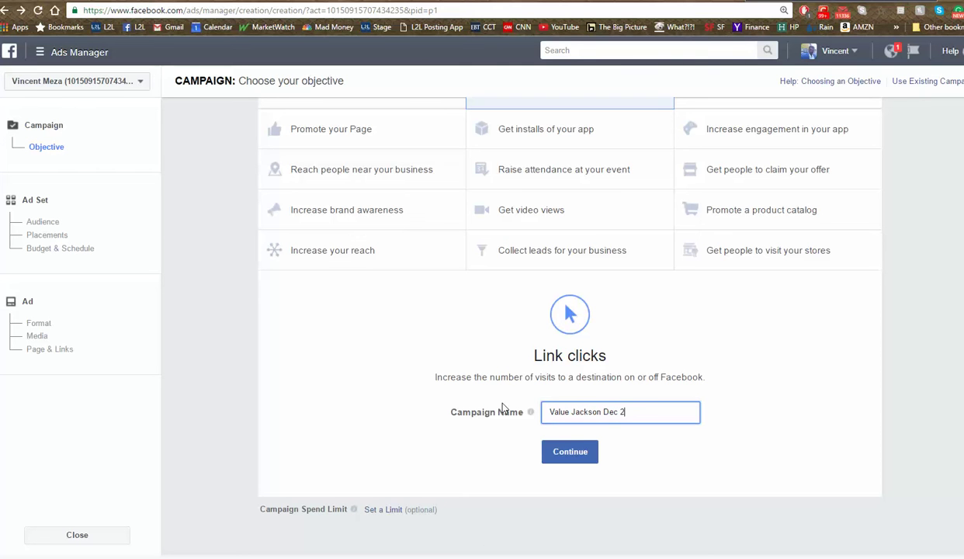
click(565, 458)
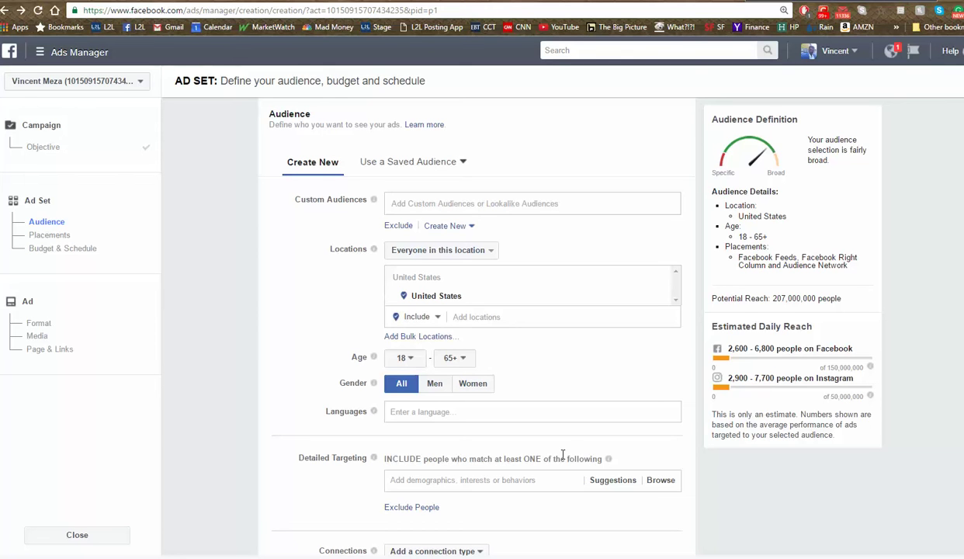
Set the audience location to Jacksonville, North Carolina, limited to the current city only.
click(486, 316)
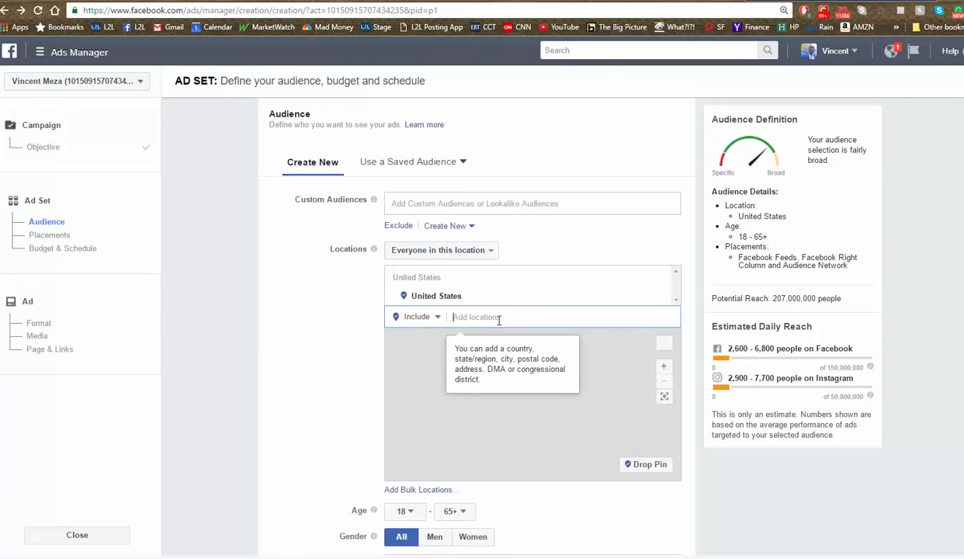
text(jacksonvil)
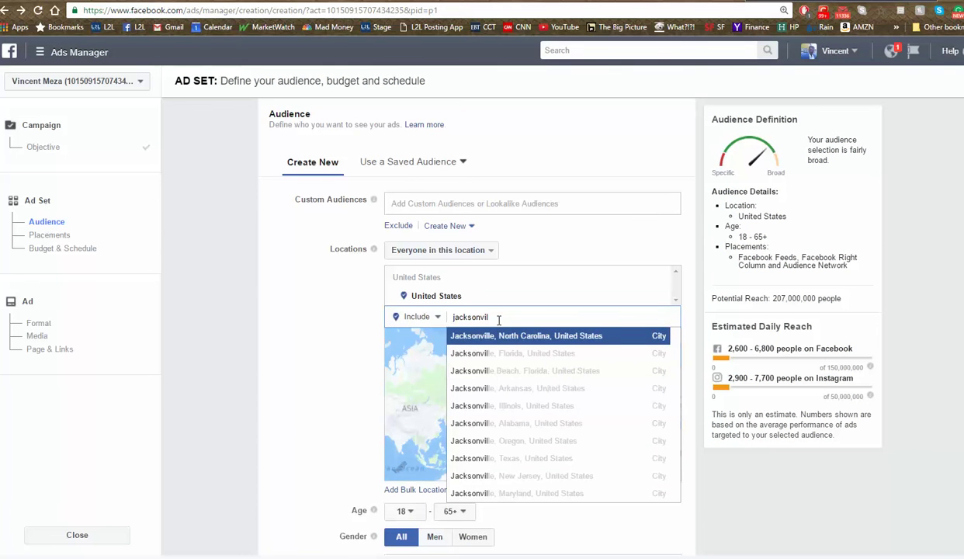
key(Return)
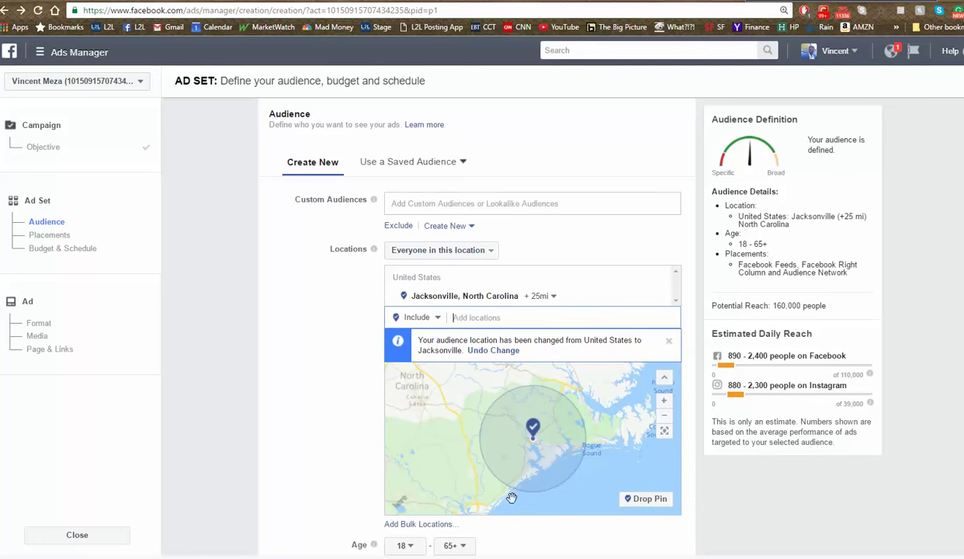
click(553, 297)
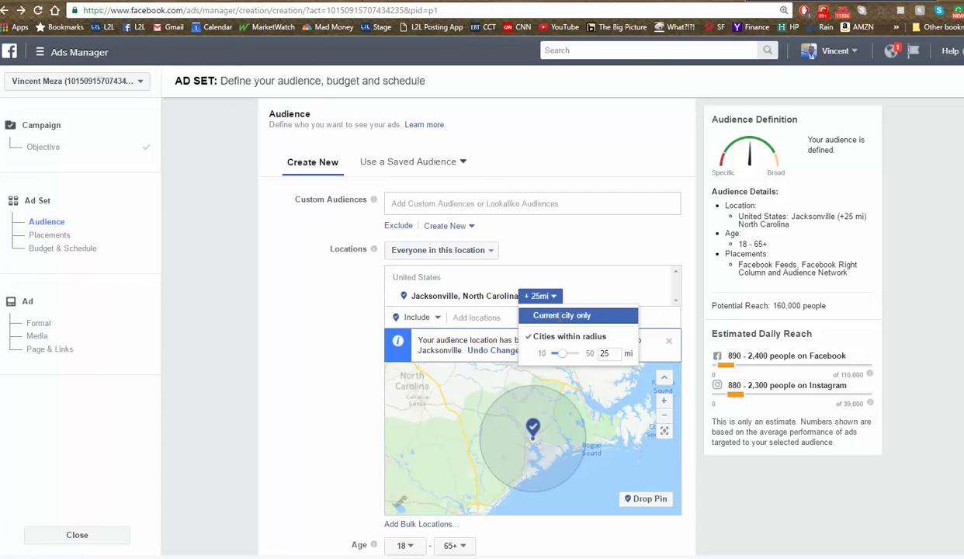
click(559, 320)
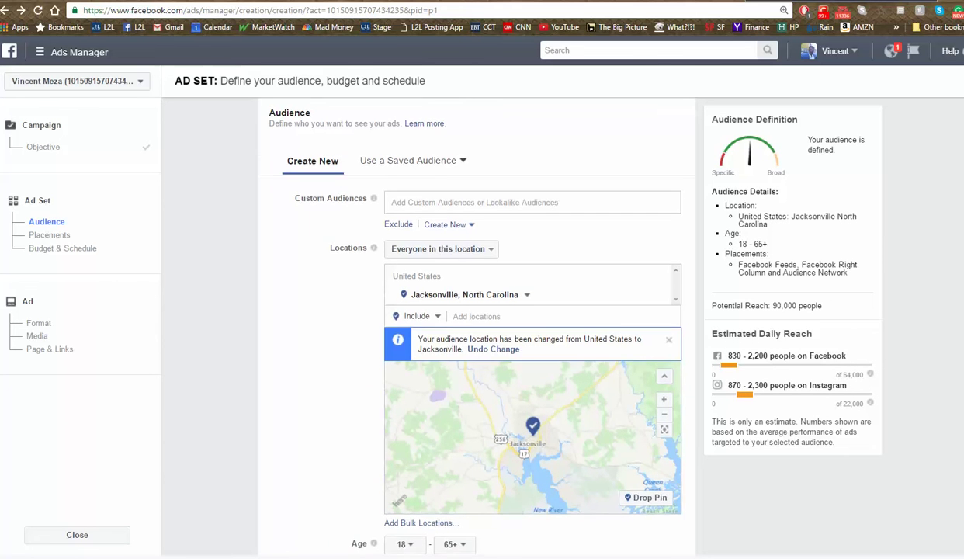
Set the audience's minimum age to 24.
scroll(462, 323, down, 1)
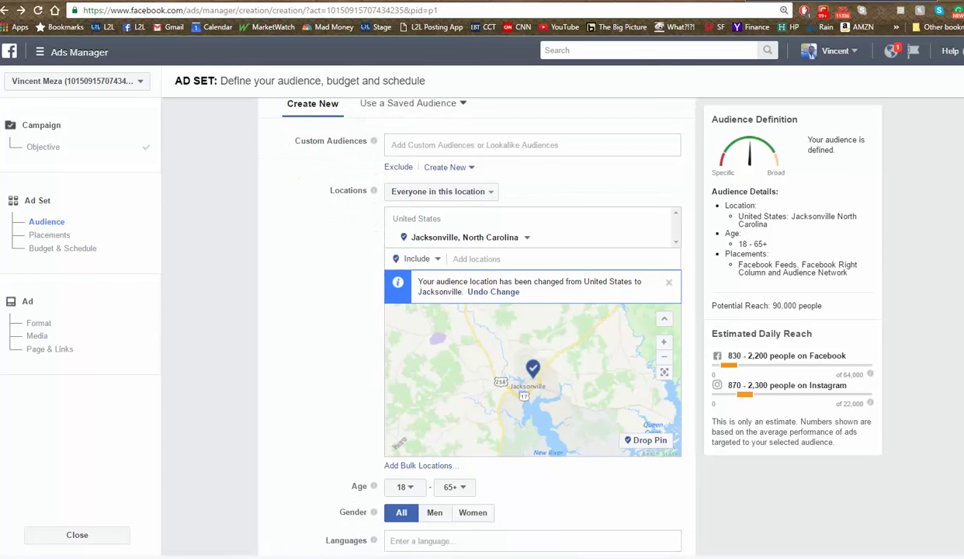
click(403, 487)
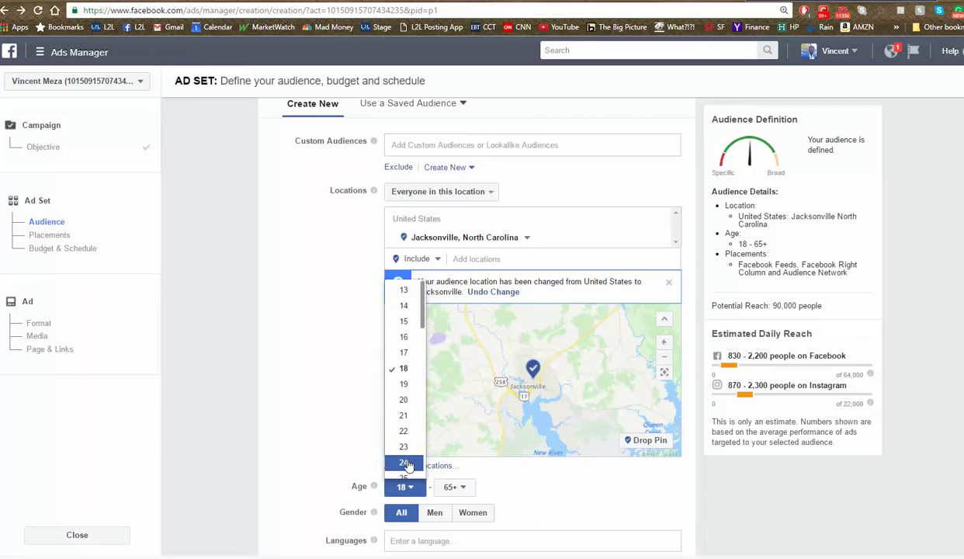
click(404, 462)
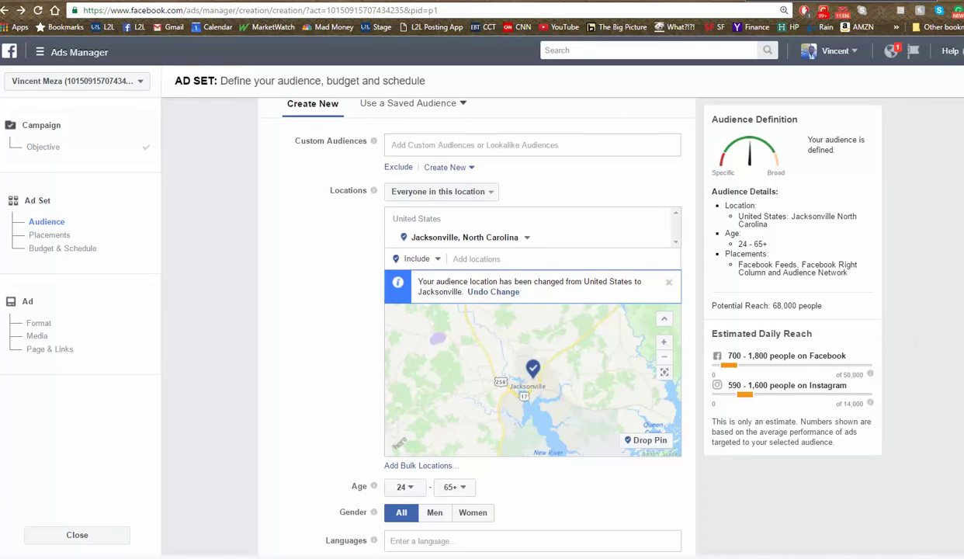
Try the "homeowner" interest in the audience's detailed targeting and remove it again.
scroll(466, 326, down, 1)
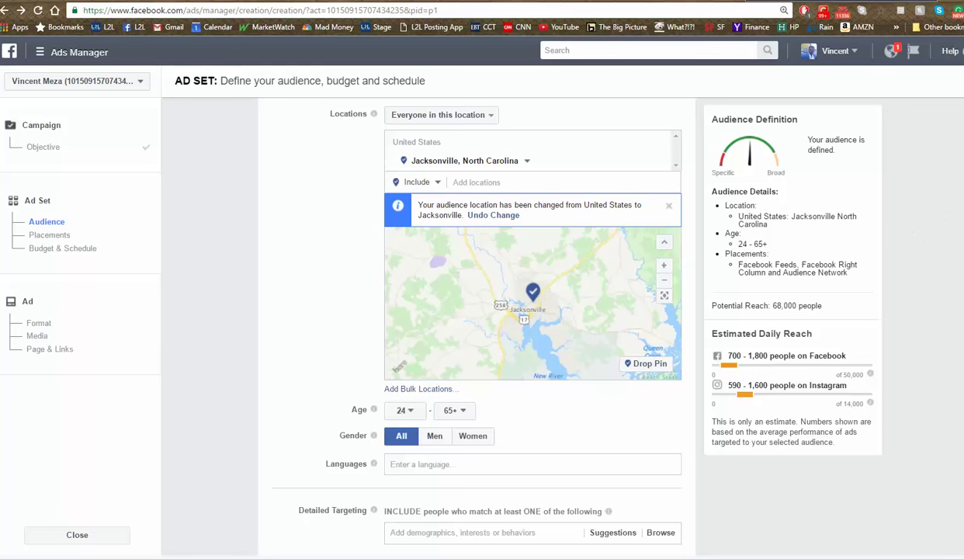
scroll(476, 309, down, 4)
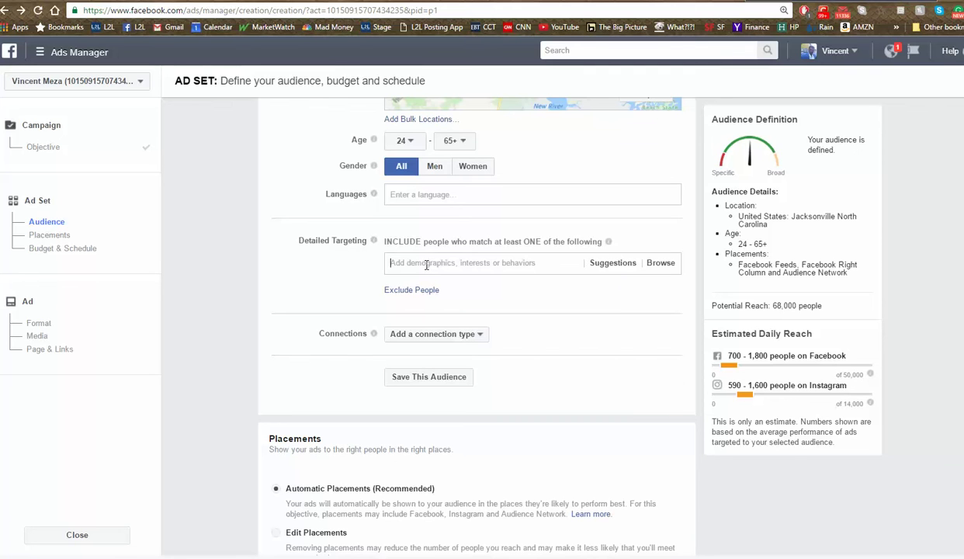
click(426, 265)
text(ho)
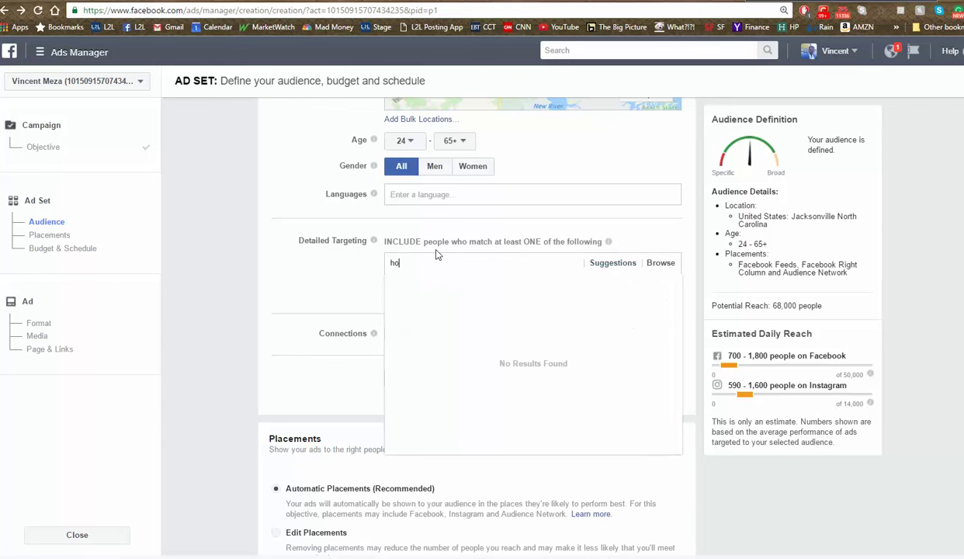
text(meowner)
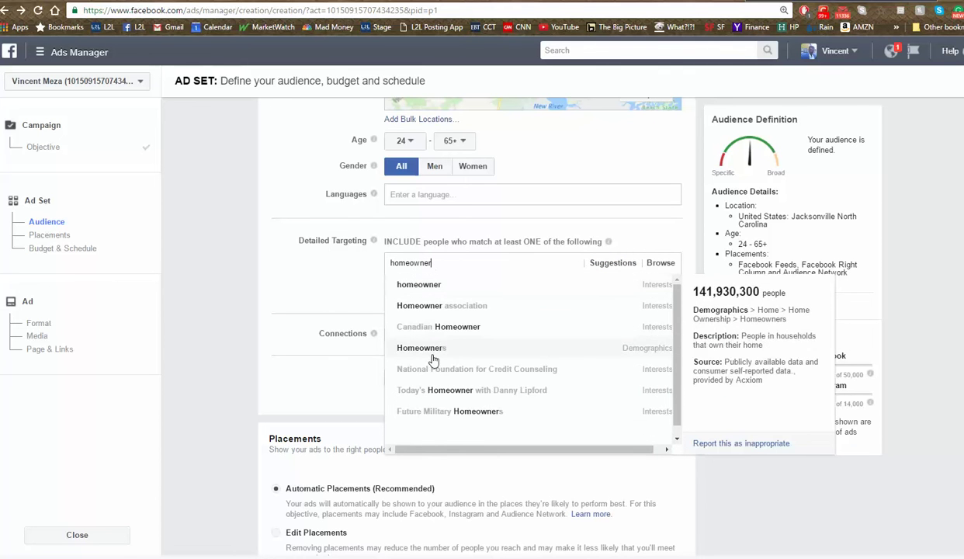
click(431, 289)
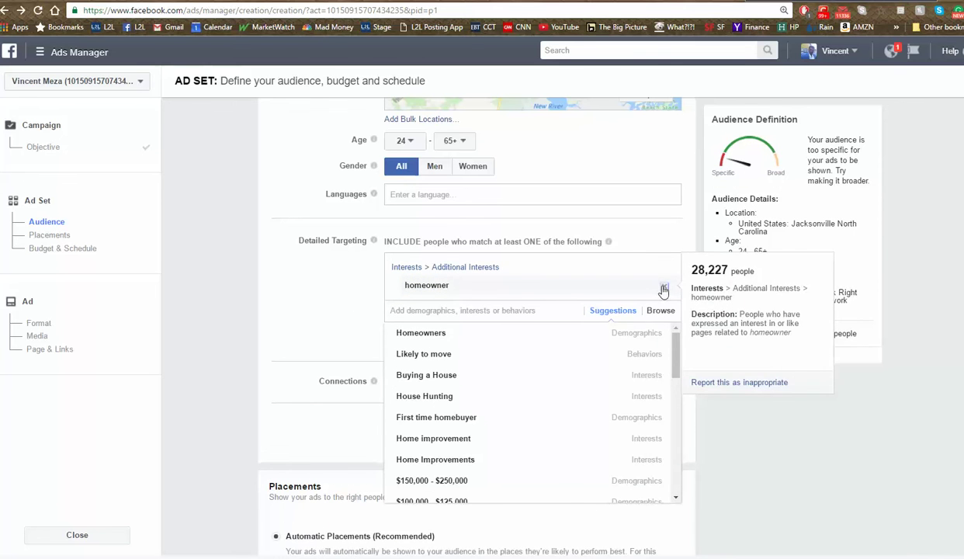
click(664, 288)
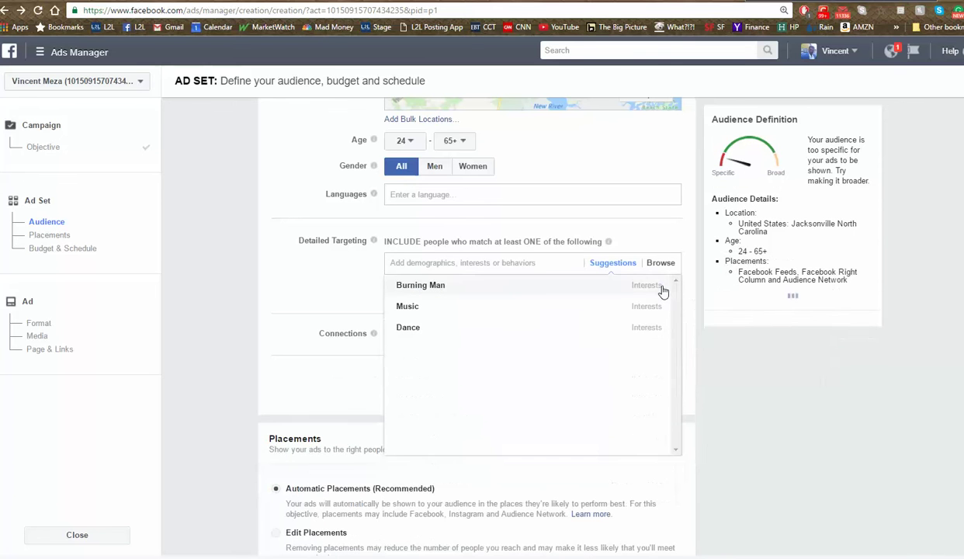
Switch the ad set from automatic to edited placements and limit the device types to Desktop Only.
click(211, 285)
scroll(284, 322, up, 2)
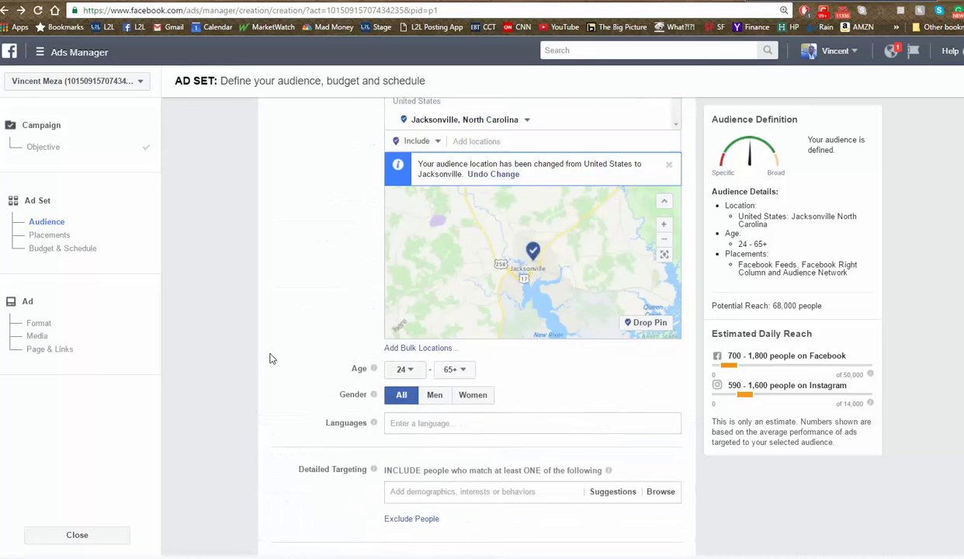
scroll(270, 357, down, 1)
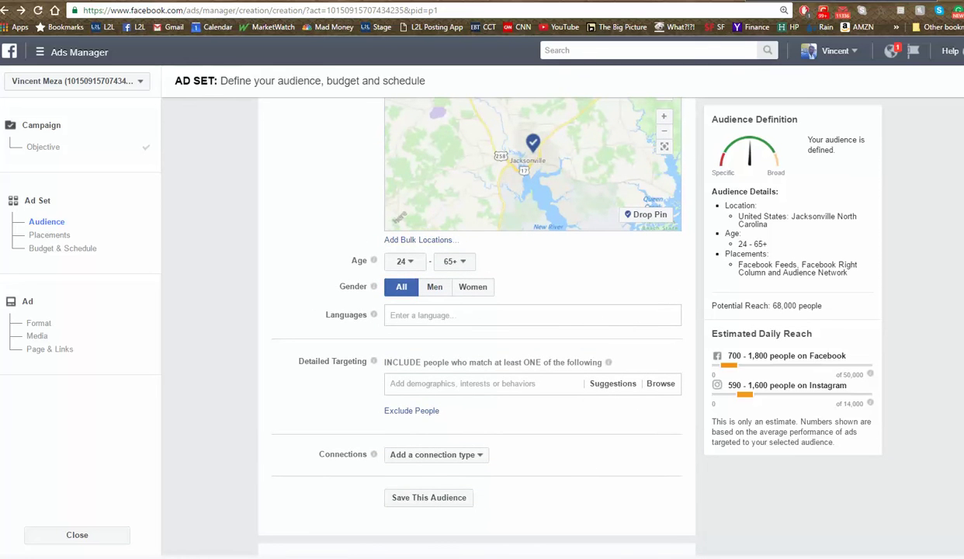
scroll(463, 315, down, 5)
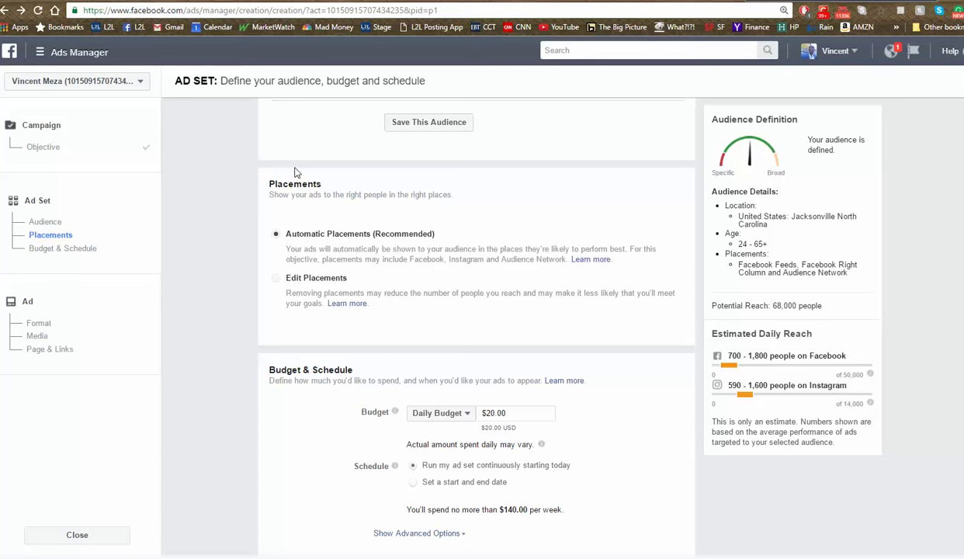
click(277, 280)
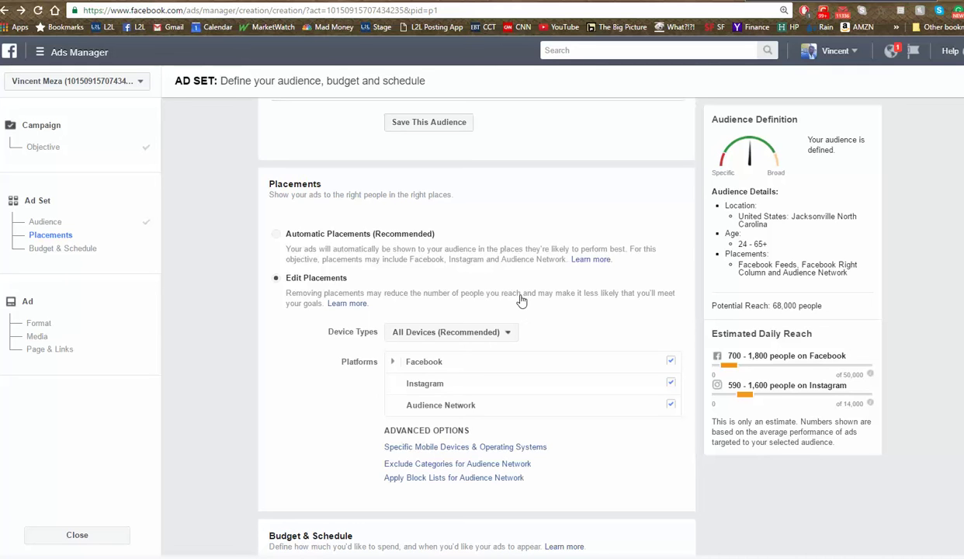
click(508, 337)
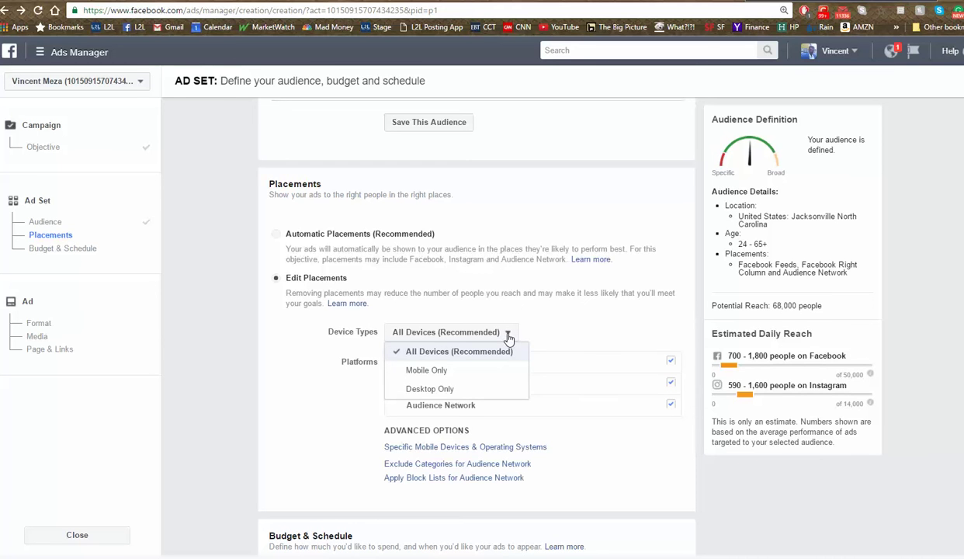
click(476, 392)
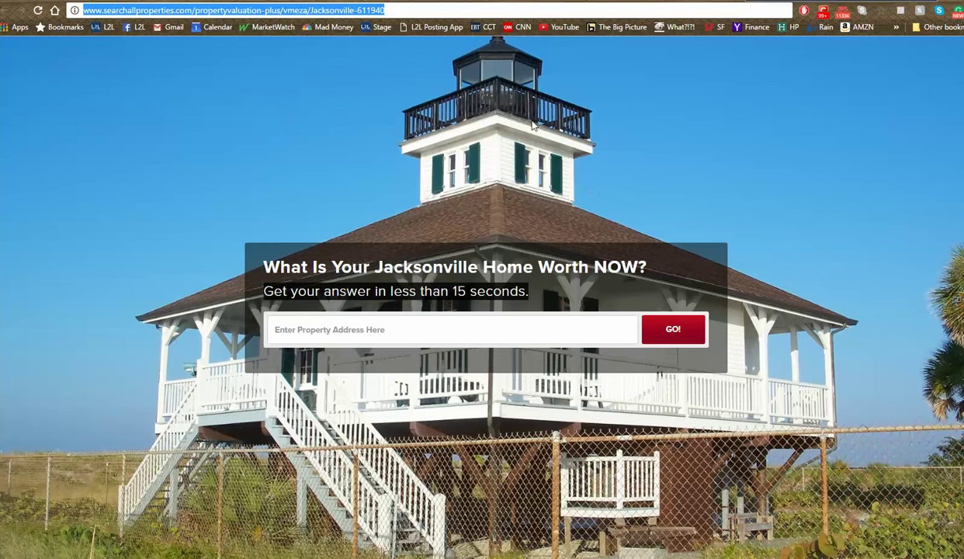
key(ctrl+v)
key(Return)
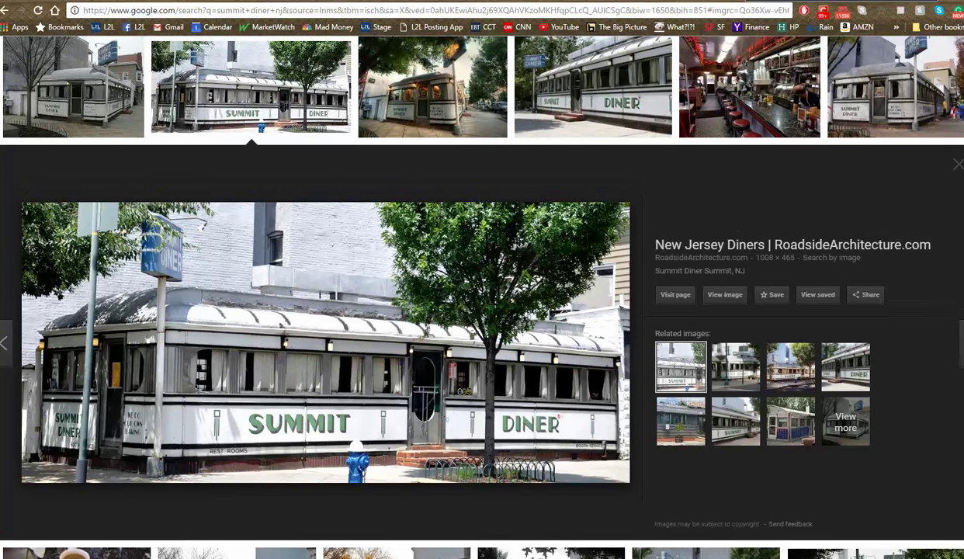
click(529, 2)
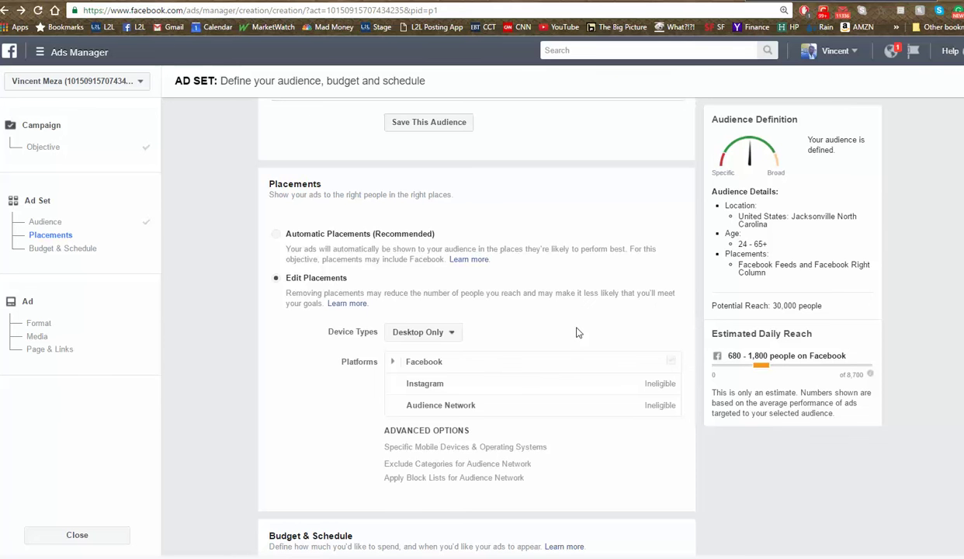
Change the ad set's budget type to Lifetime Budget and set the amount to $30.00.
scroll(578, 331, down, 2)
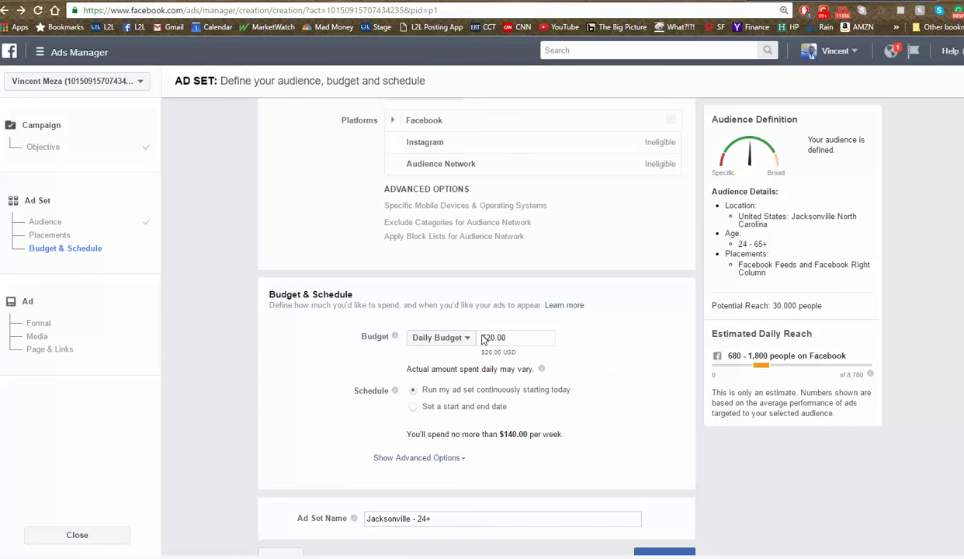
mouse_move(394, 336)
click(464, 339)
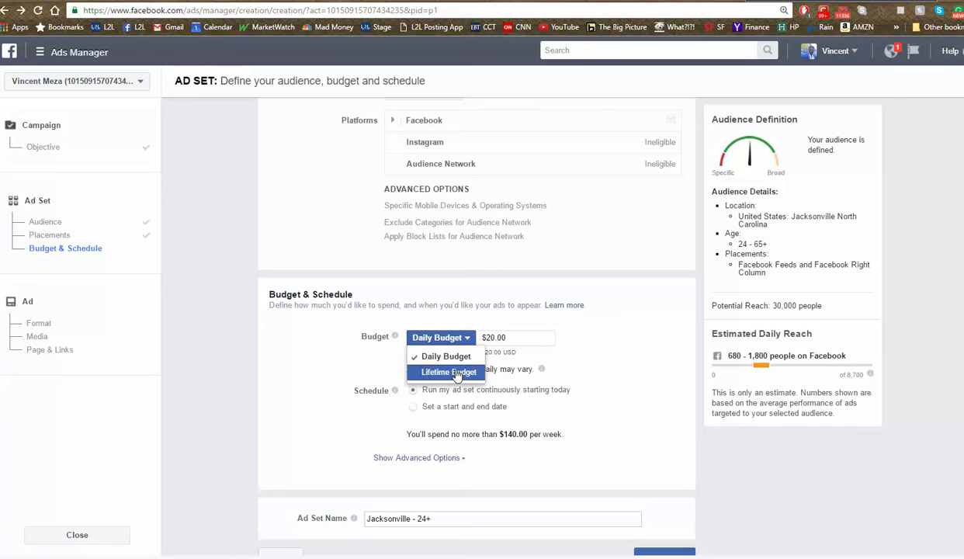
click(454, 372)
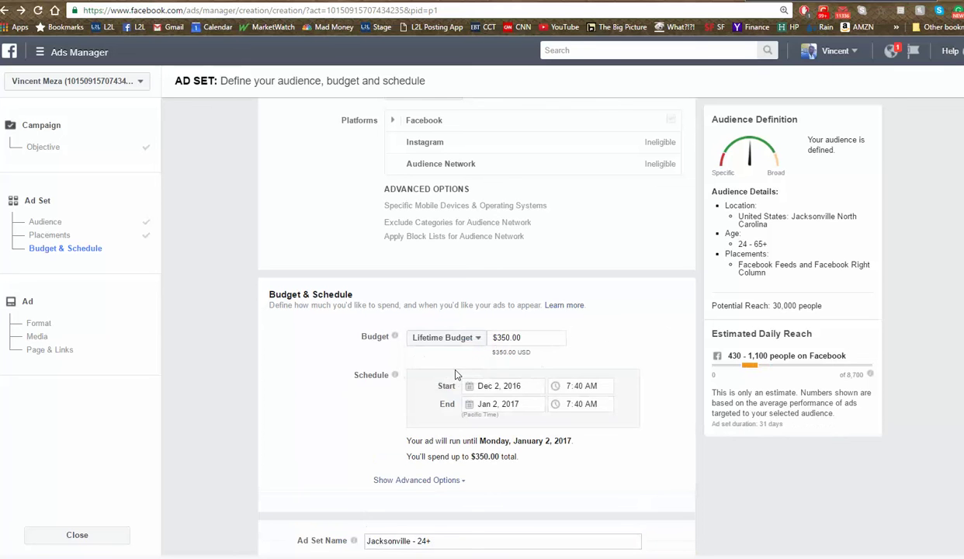
drag(496, 337, 505, 337)
click(502, 337)
key(BackSpace)
text(0)
key(BackSpace)
click(638, 337)
mouse_move(565, 349)
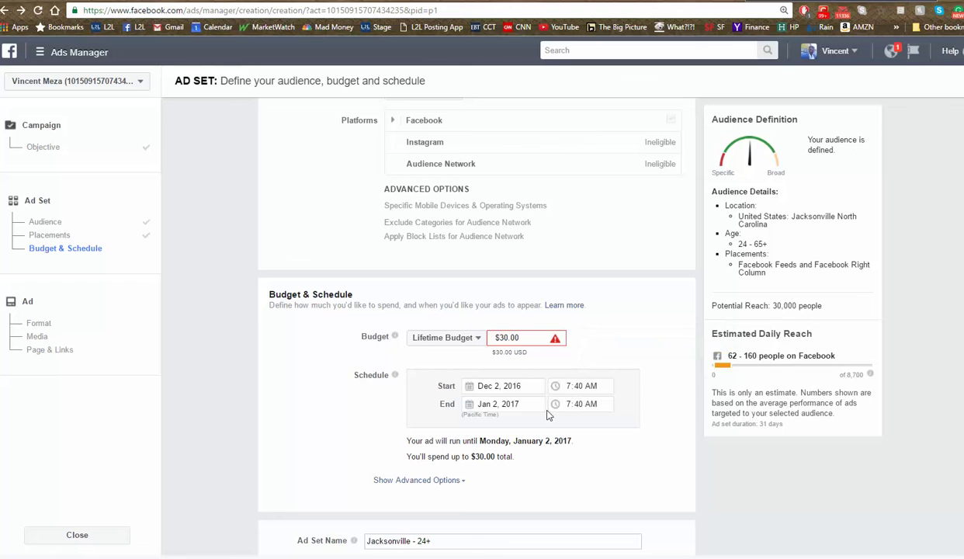
Set the ad set's schedule to end on December 5, 2016, keeping the December 2 start date.
click(469, 390)
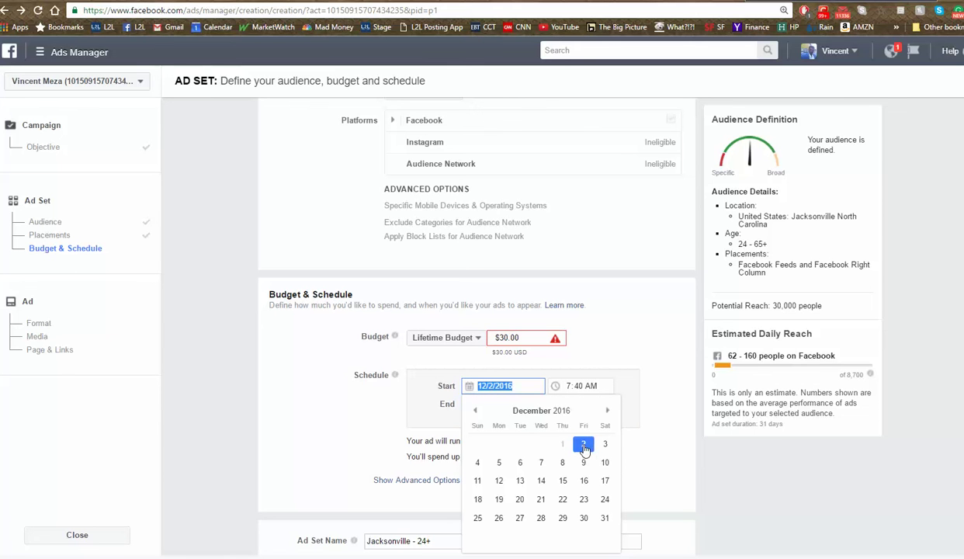
click(642, 360)
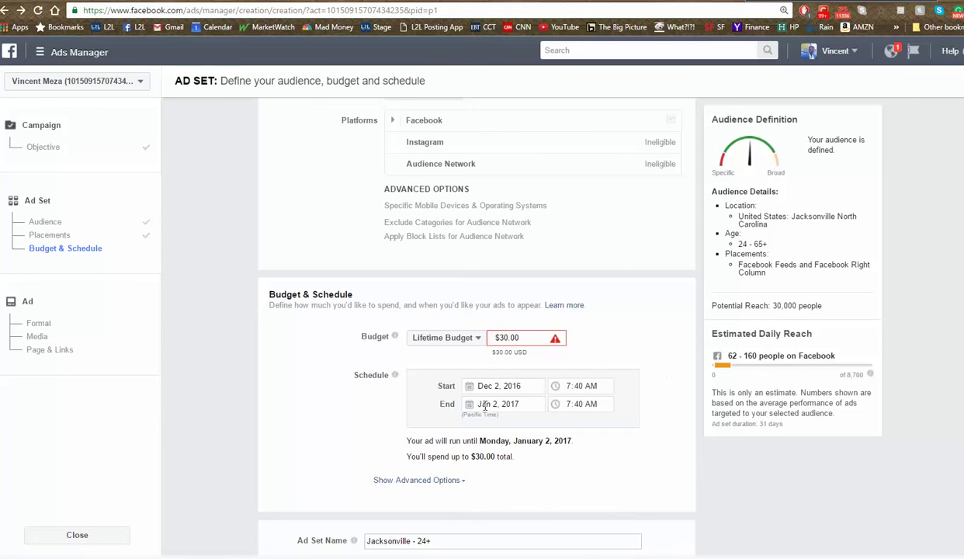
click(469, 404)
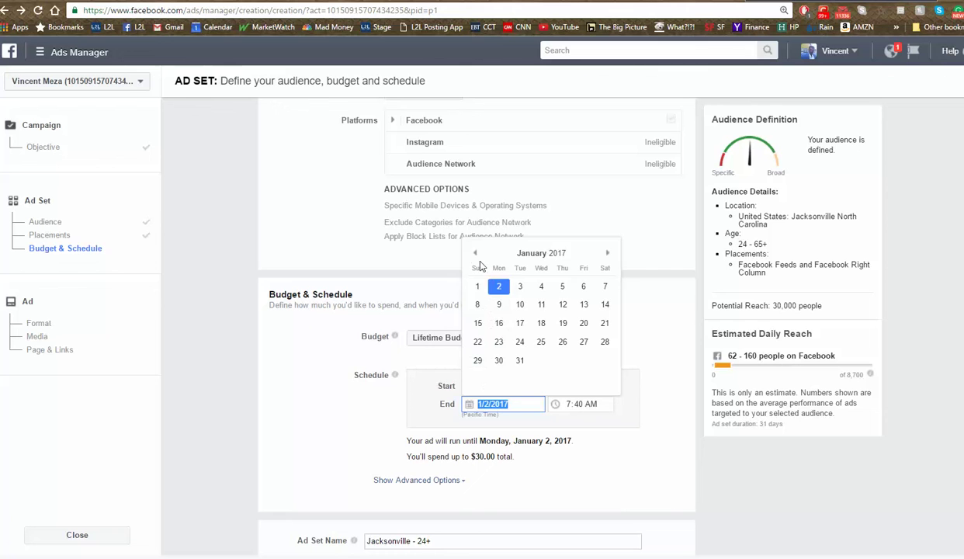
click(476, 253)
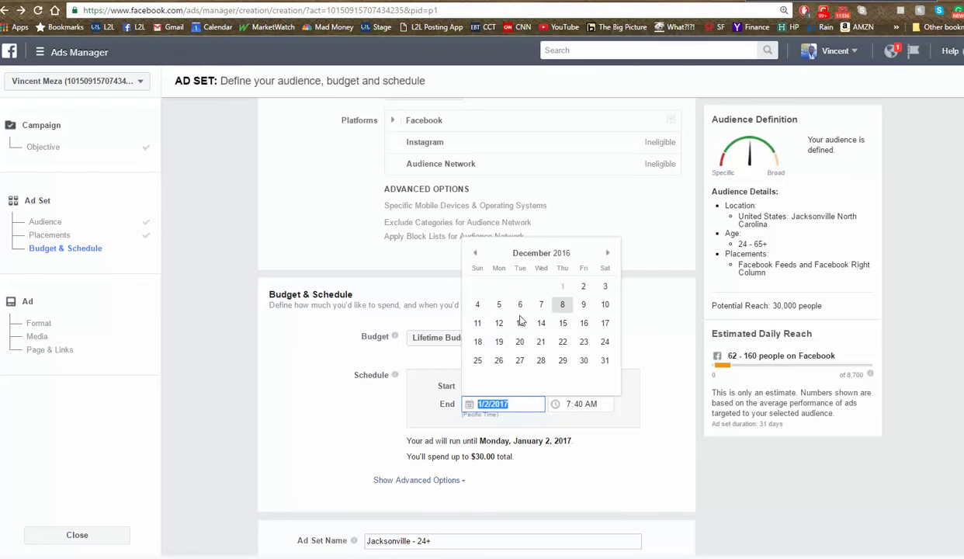
click(499, 304)
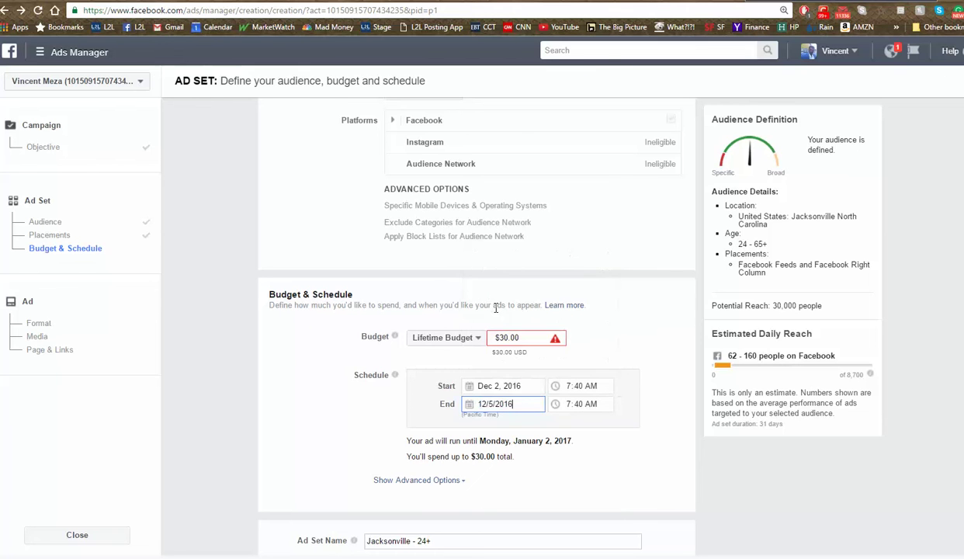
click(611, 351)
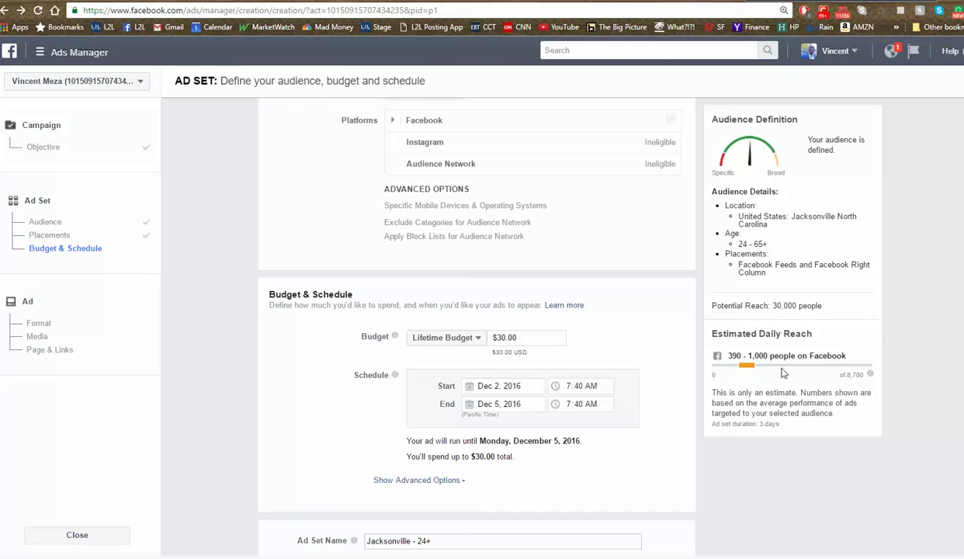
Review the ad set's placements, budget and schedule, and continue to the ad creation stage.
scroll(749, 450, down, 1)
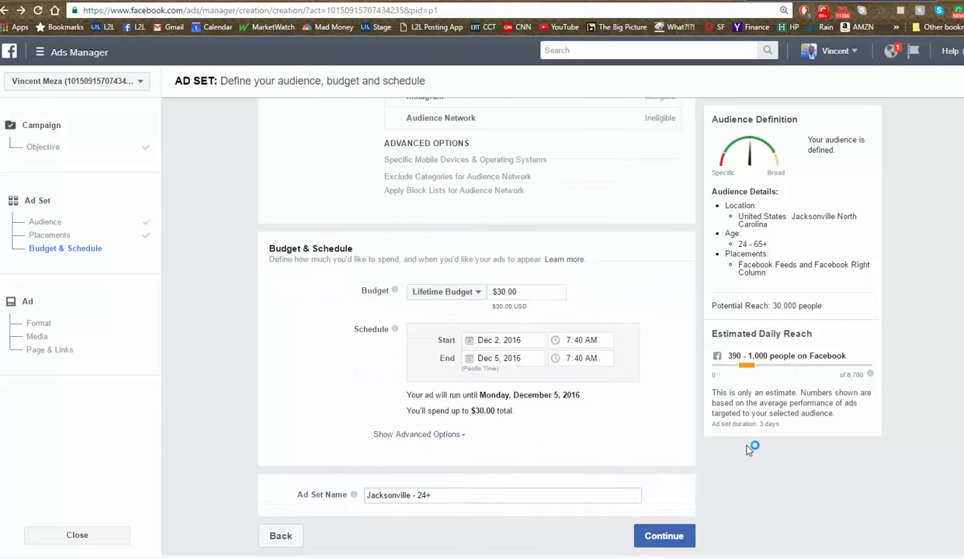
scroll(723, 465, up, 3)
scroll(699, 469, up, 2)
scroll(726, 482, down, 4)
scroll(735, 493, up, 1)
scroll(769, 474, down, 2)
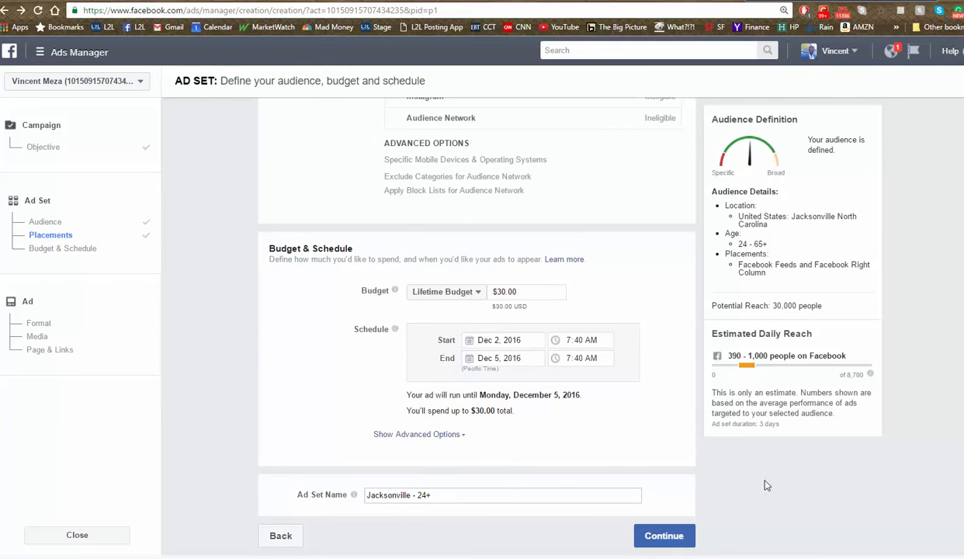
click(657, 537)
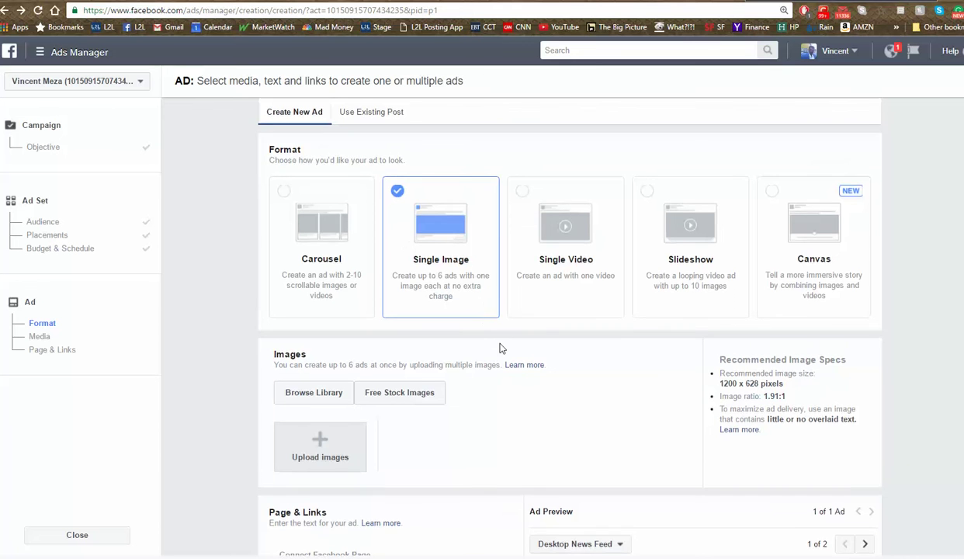
Connect the Listings-to-Leads Facebook page to the ad.
scroll(881, 282, down, 4)
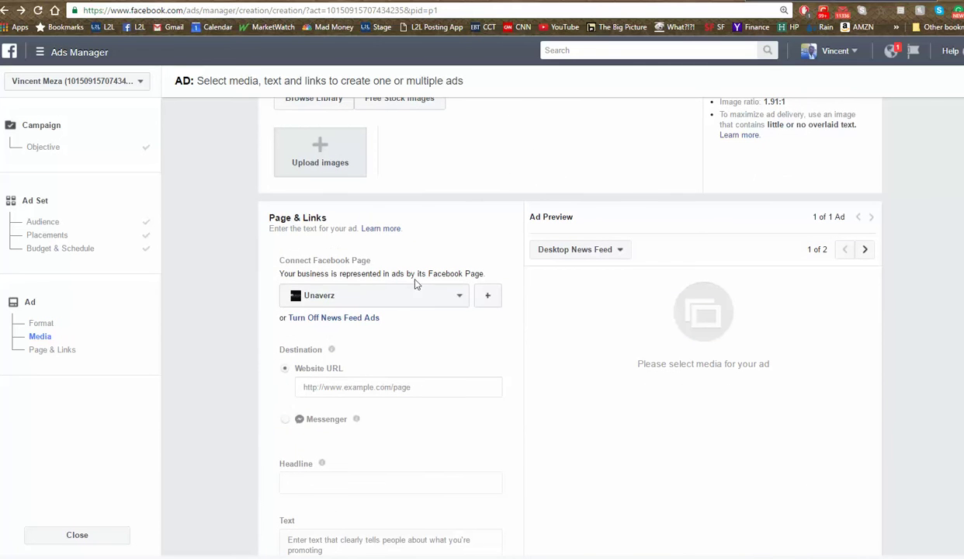
click(453, 294)
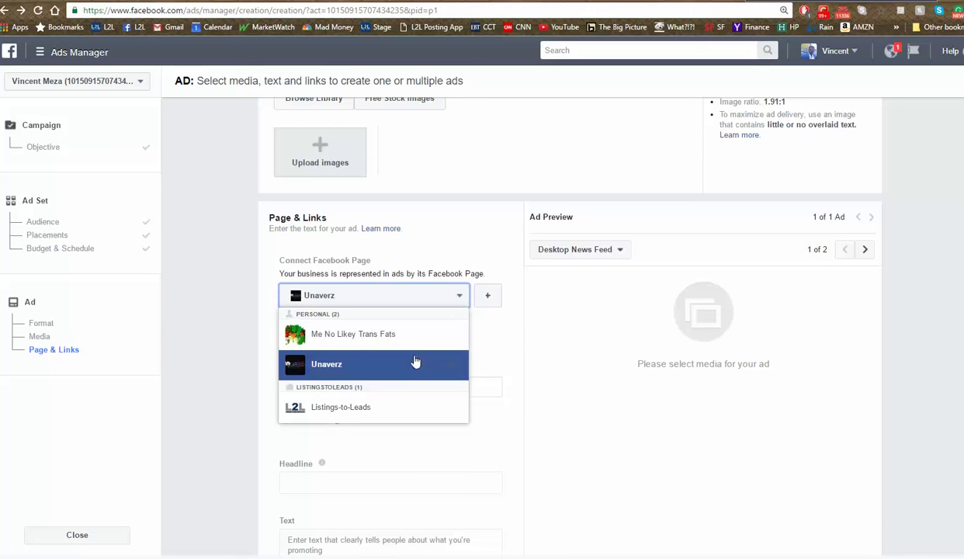
click(377, 406)
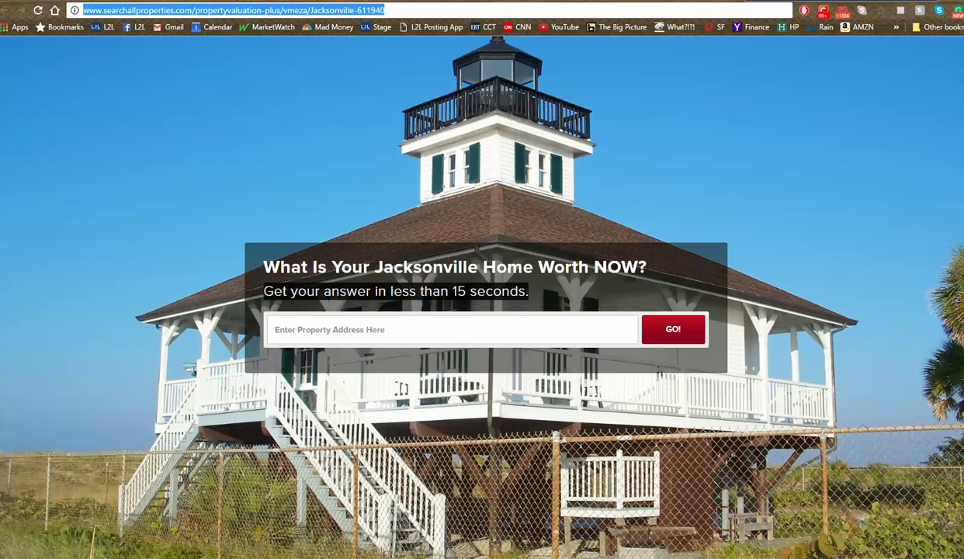
Copy the Jacksonville home-value landing page's address from its browser tab and set it as the ad's destination website URL.
right_click(350, 15)
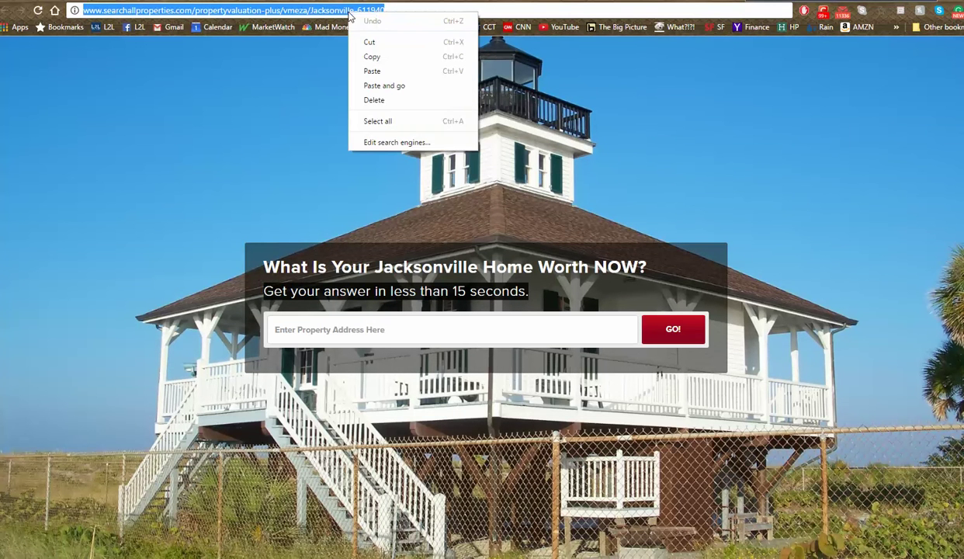
click(374, 57)
key(ctrl+Tab)
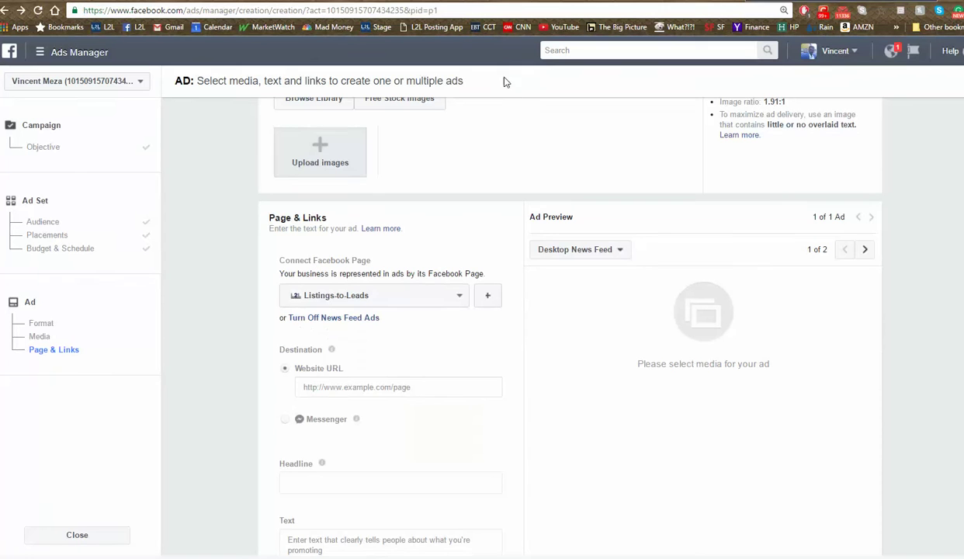
click(392, 386)
text(http://www.searchallproperties.com/propertyvaluation-plus/vmeza/Jacksonville-611940)
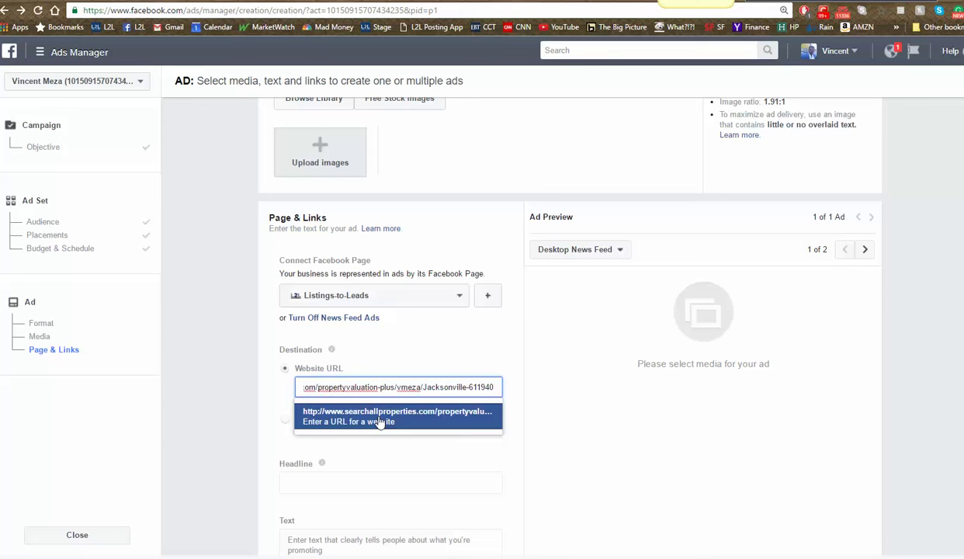
click(380, 422)
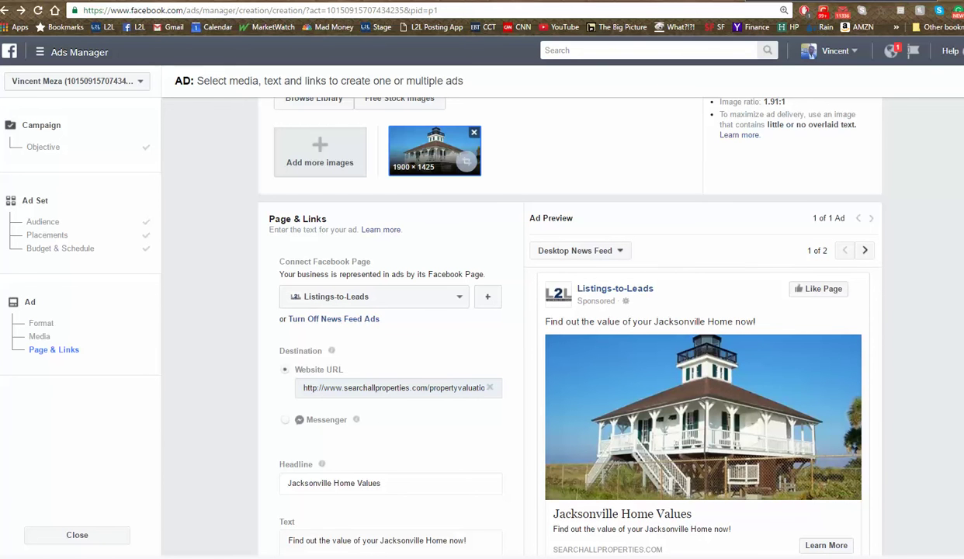
Replace the ad's text with "Click here to get your online automated home value in less than 15 seconds, FREE.".
scroll(553, 315, down, 1)
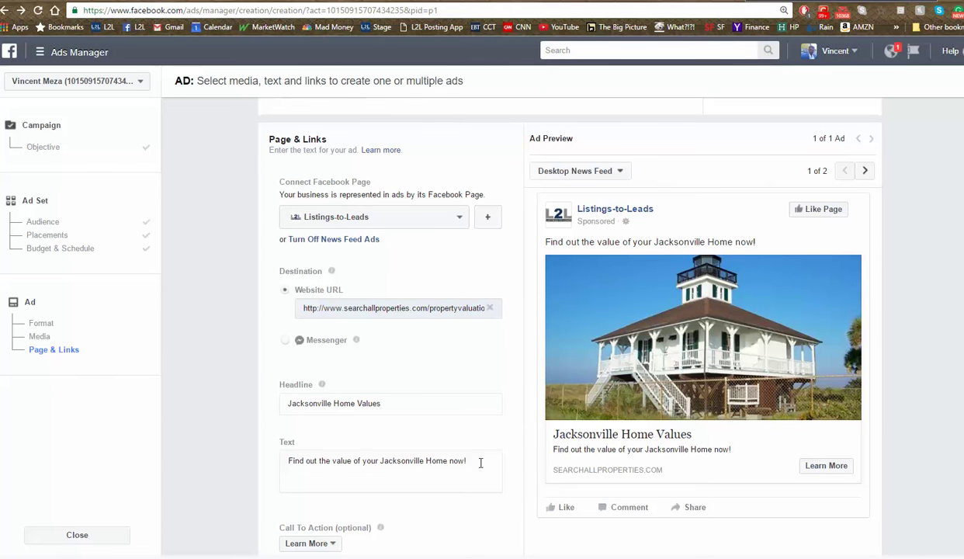
drag(287, 460, 194, 463)
click(420, 460)
text(Click)
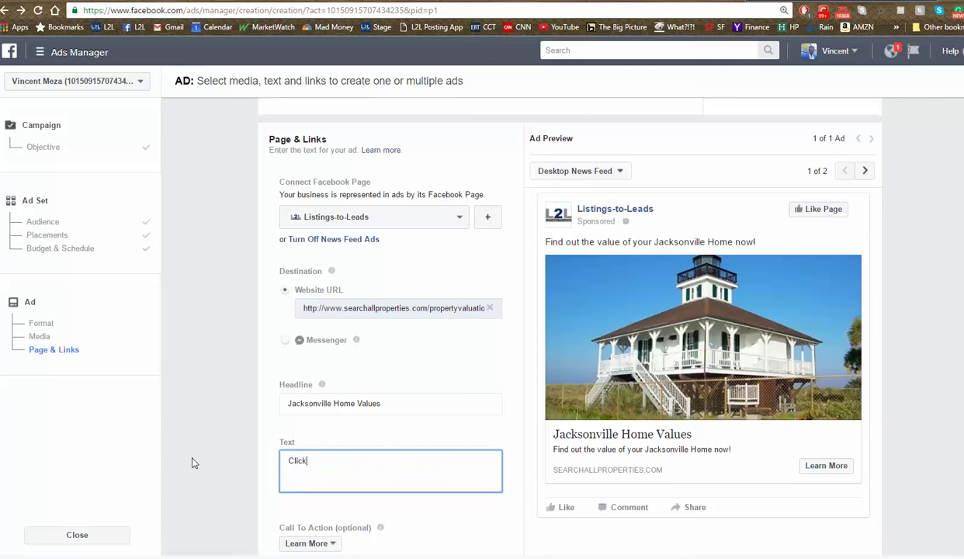
text( here to get on)
key(BackSpace)
key(BackSpace)
text(y)
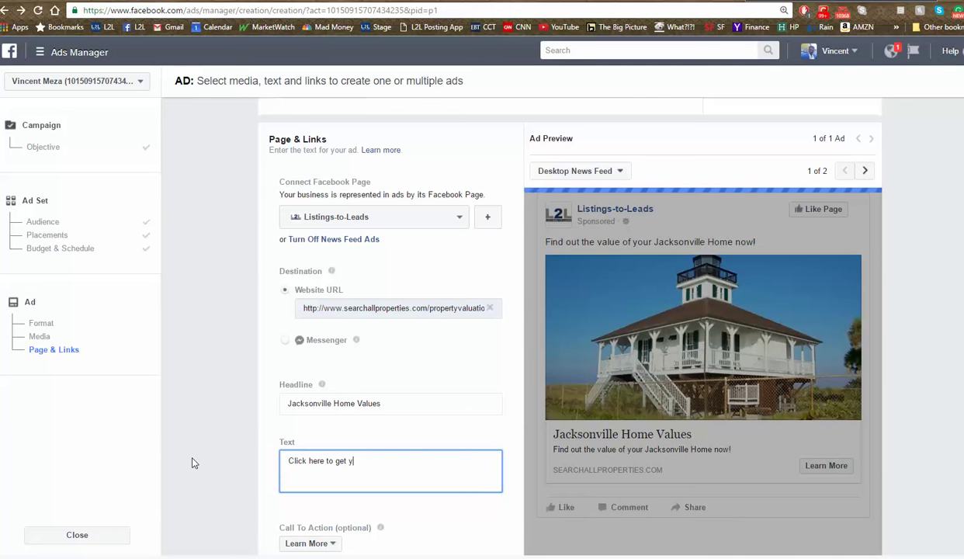
text(our online)
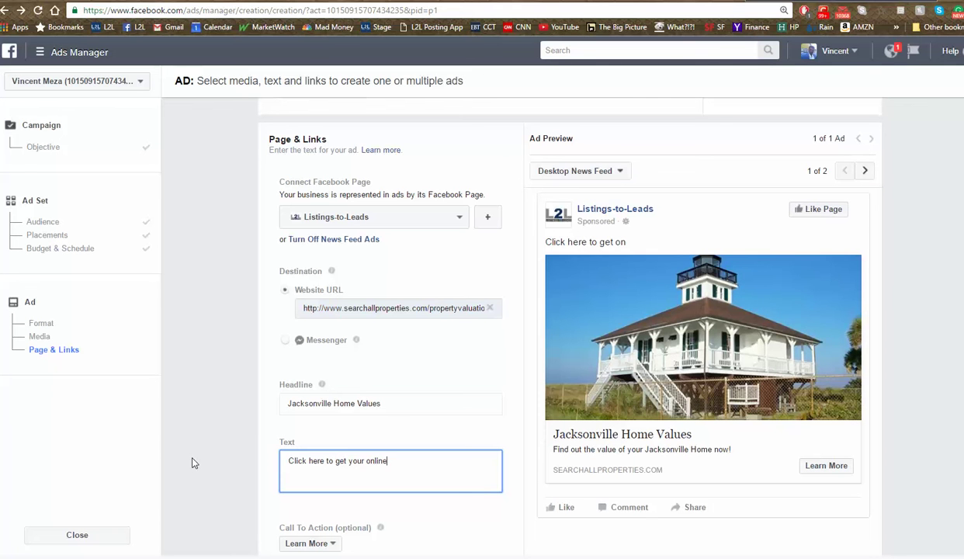
text( automate)
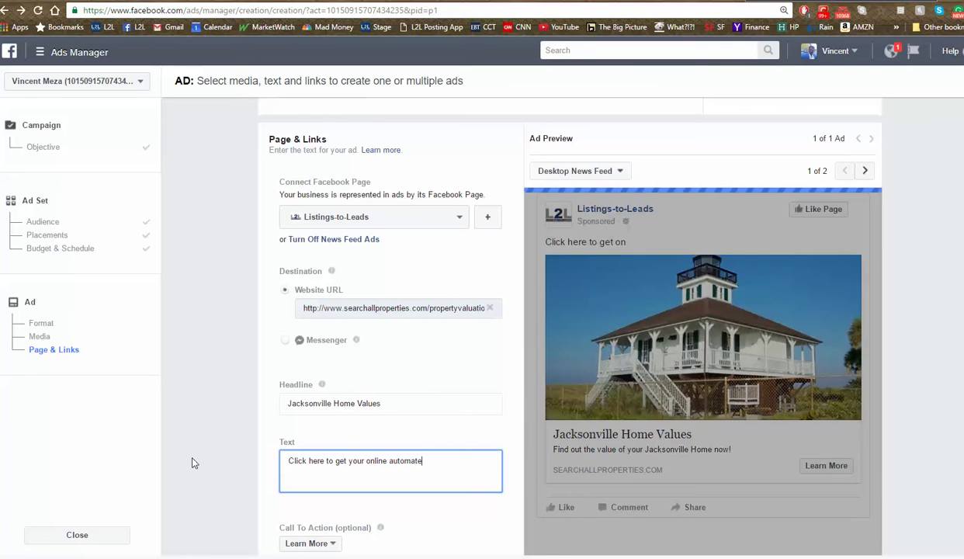
text(d home va)
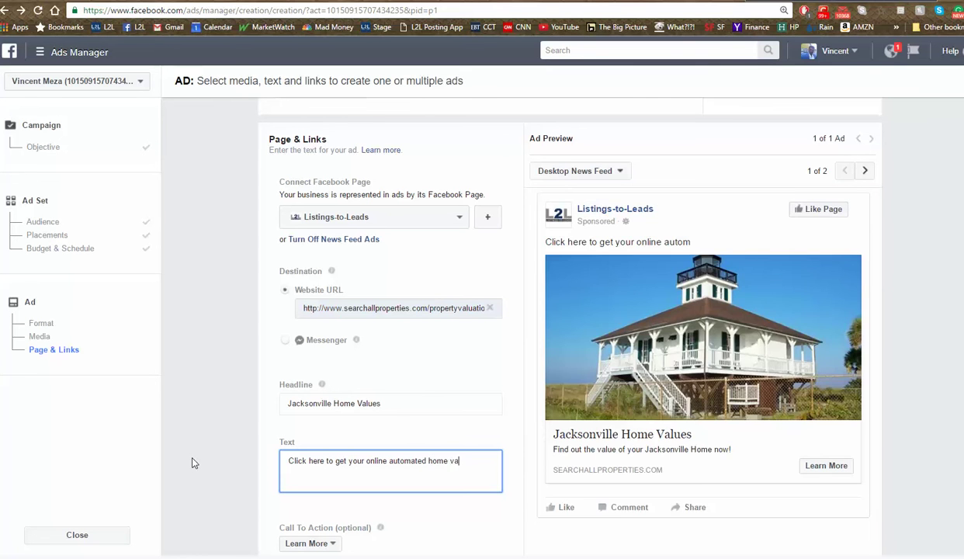
text(lue in less than 15 se3c)
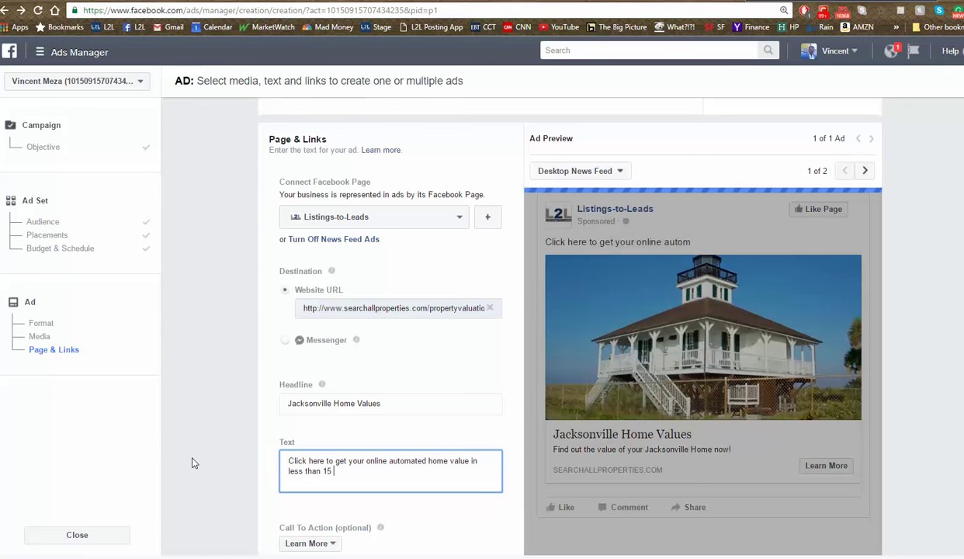
key(BackSpace)
key(BackSpace)
text(c)
text(onds)
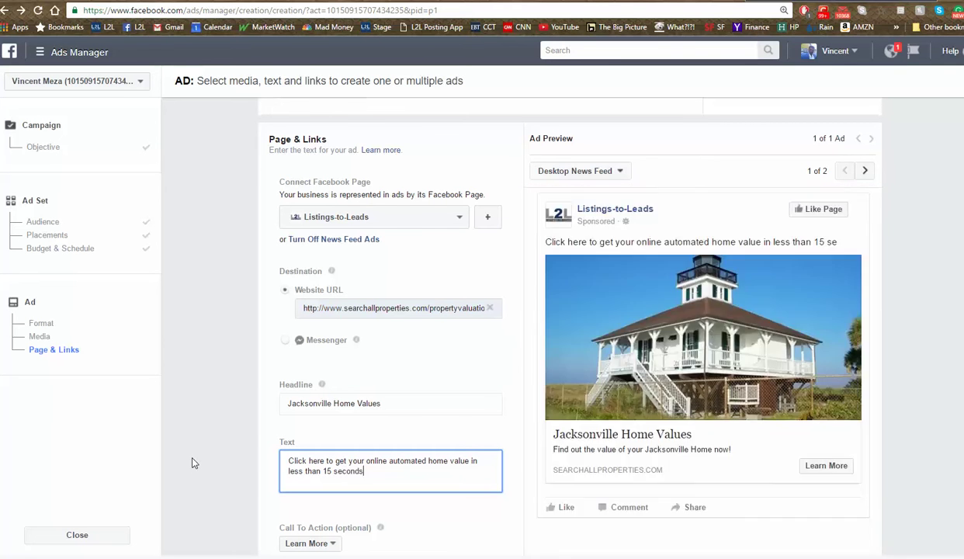
text(, FREE.)
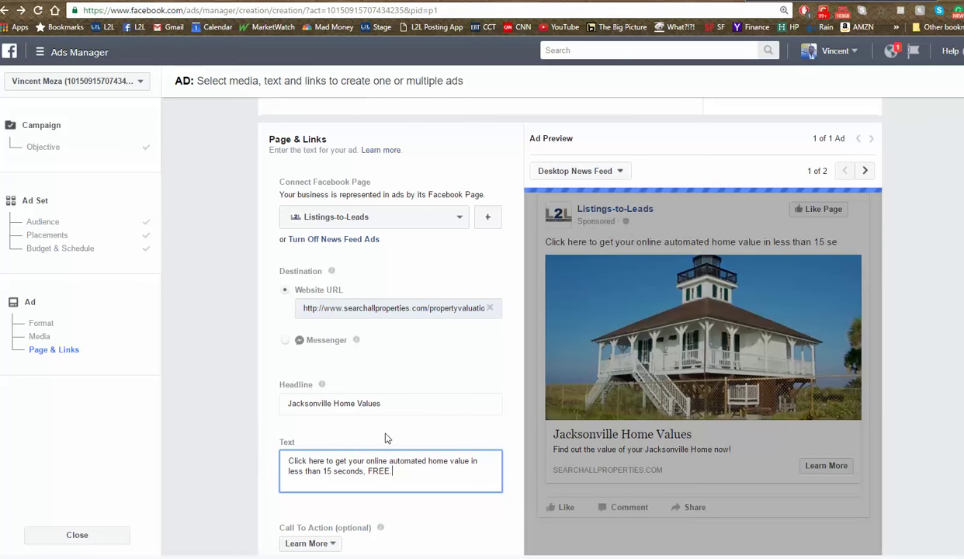
click(264, 439)
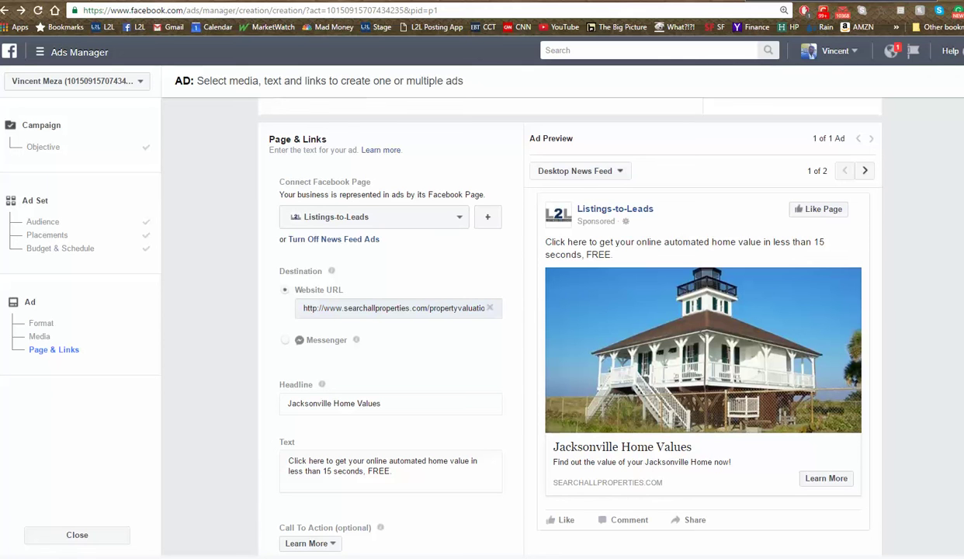
Open the "31 Seller Leads in Two Days" blog post on listingstoleads.com and examine its example Facebook ad.
key(ctrl+Tab)
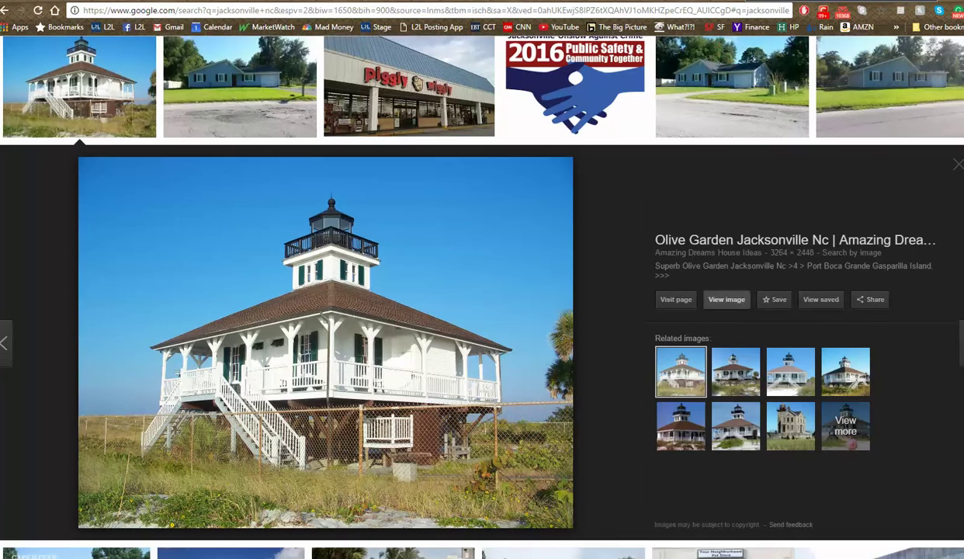
click(101, 30)
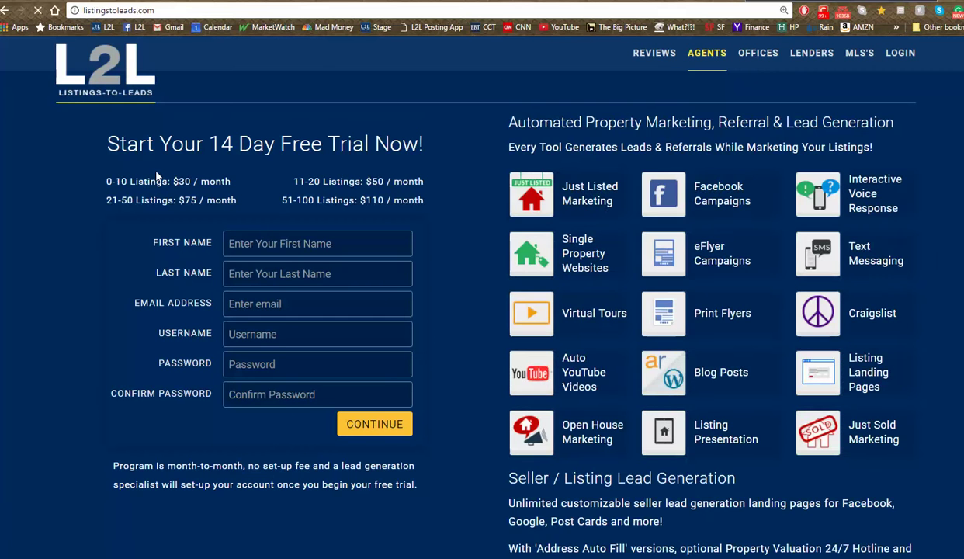
scroll(433, 303, down, 1)
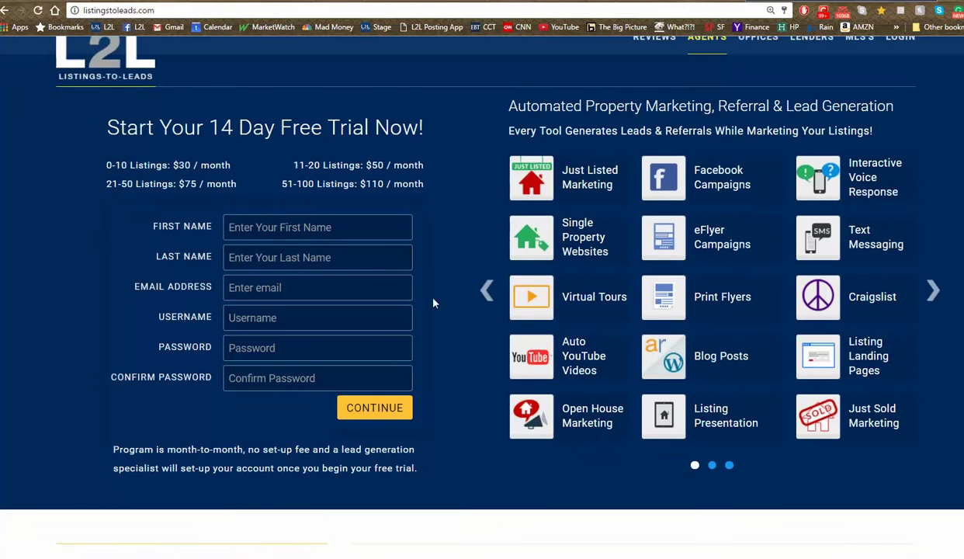
scroll(433, 303, down, 8)
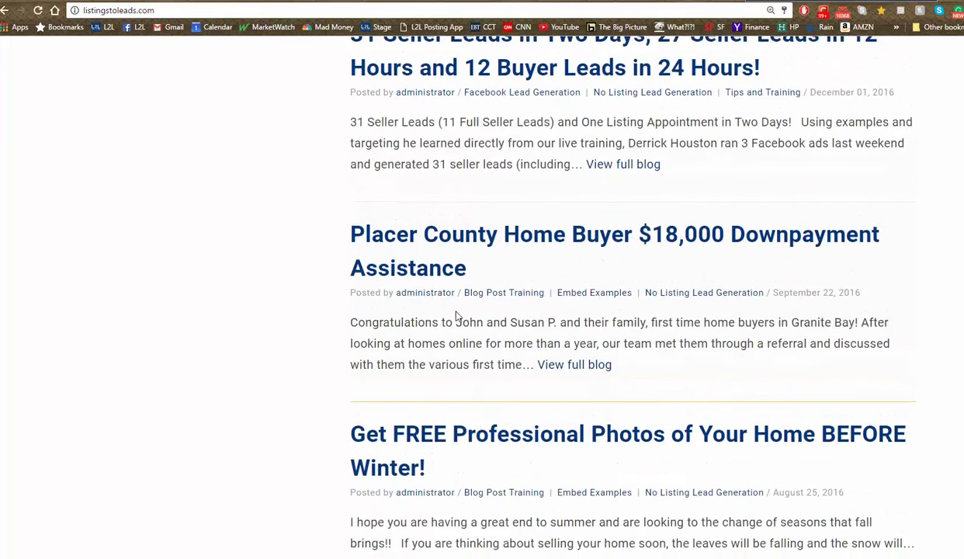
scroll(456, 315, up, 2)
click(502, 161)
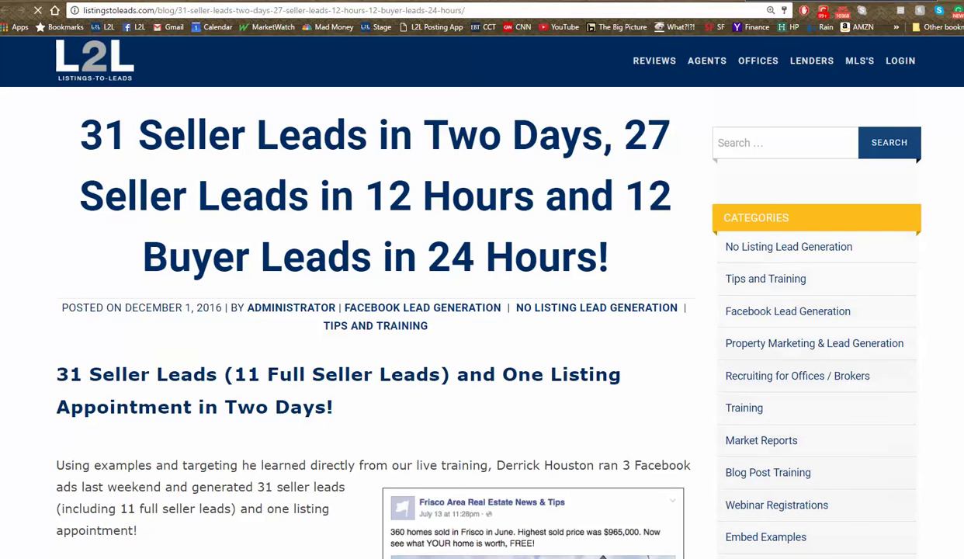
scroll(825, 184, down, 4)
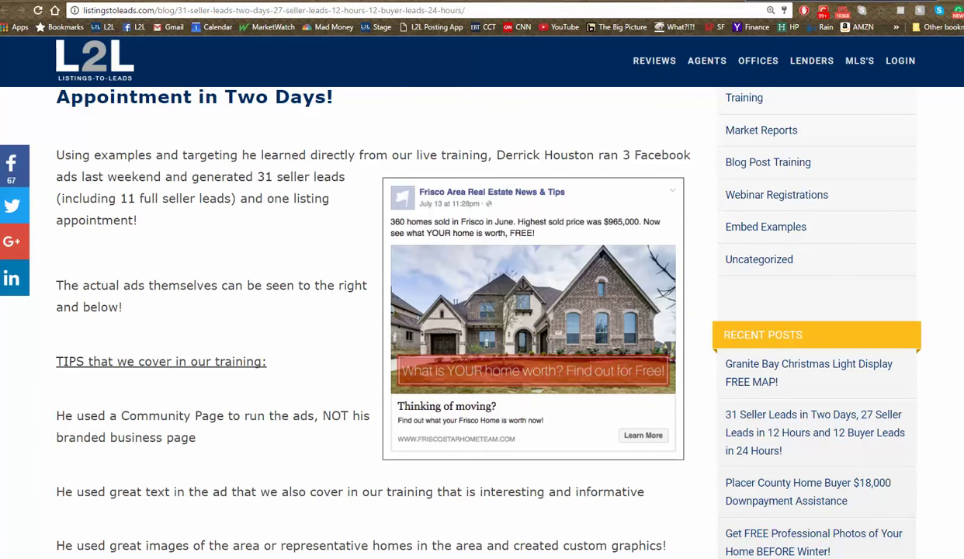
Back in the ad creation page, replace the ad's text with "400 homes sold in JAX, high, free now.".
key(ctrl+Tab)
drag(396, 472, 193, 423)
text(40)
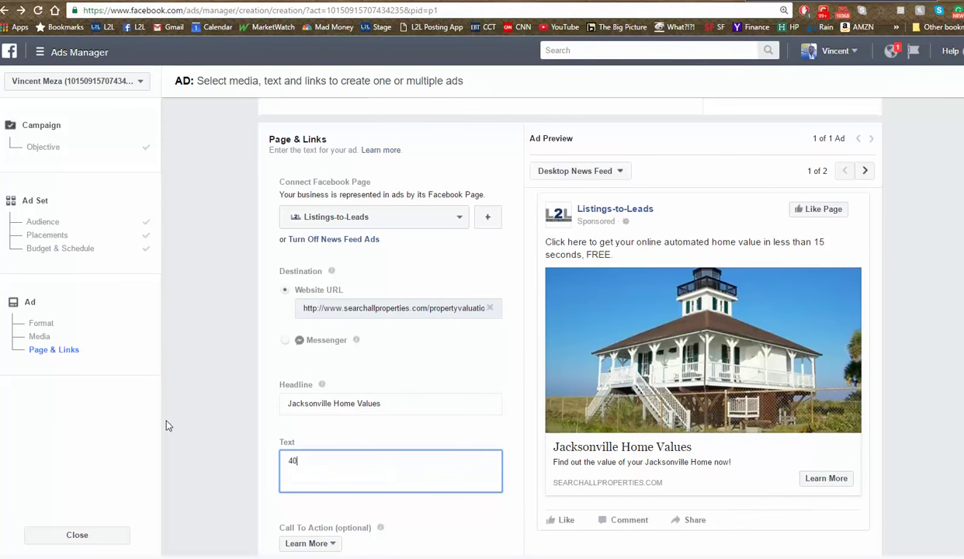
text(0 homes )
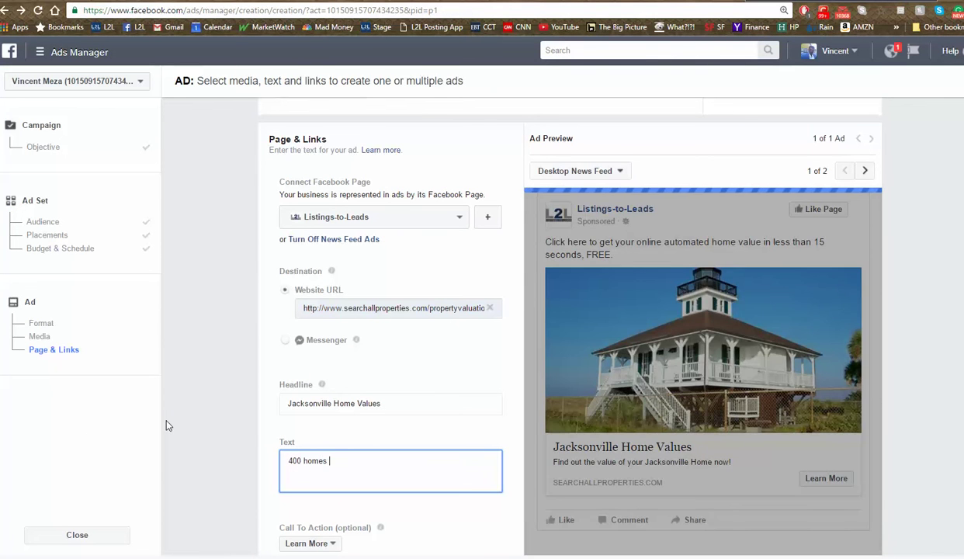
text(sold in )
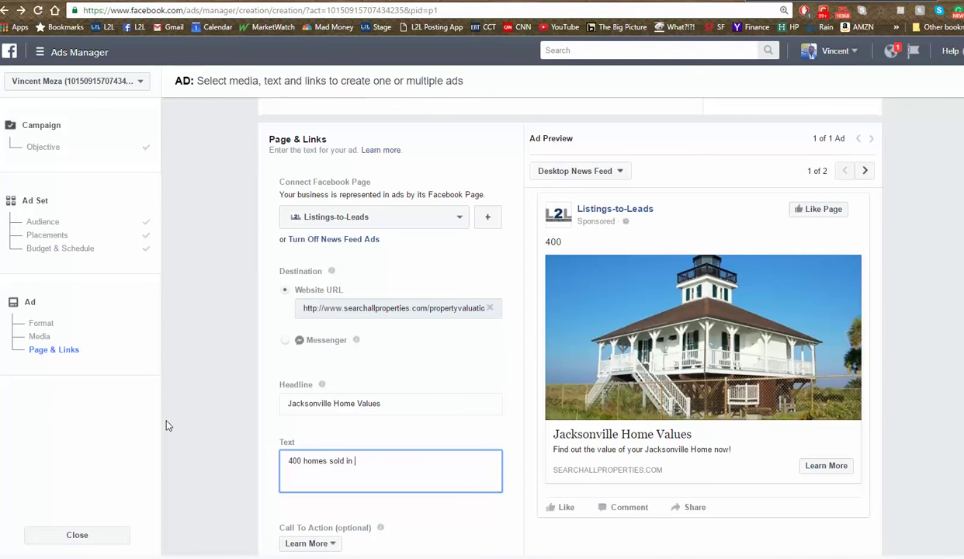
text(JAX. )
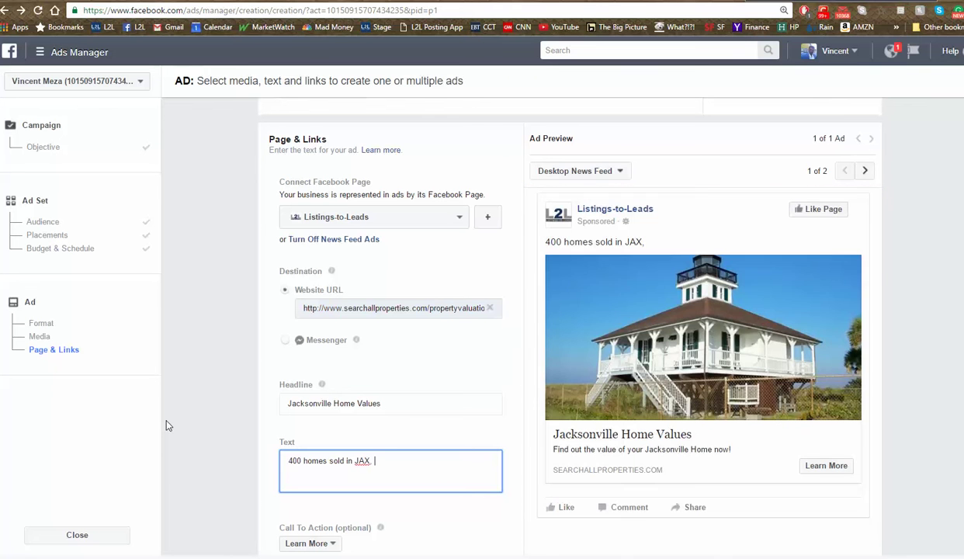
text(high, free now.)
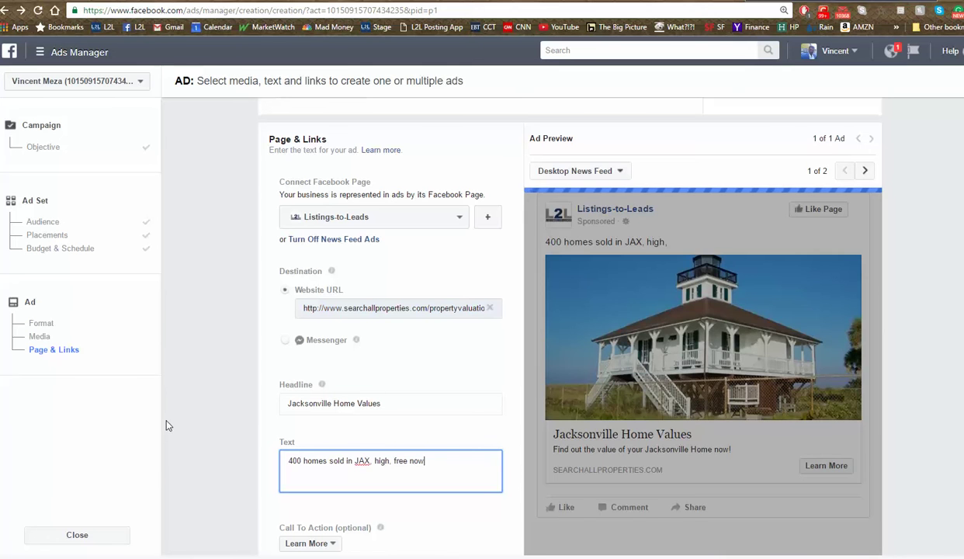
click(390, 517)
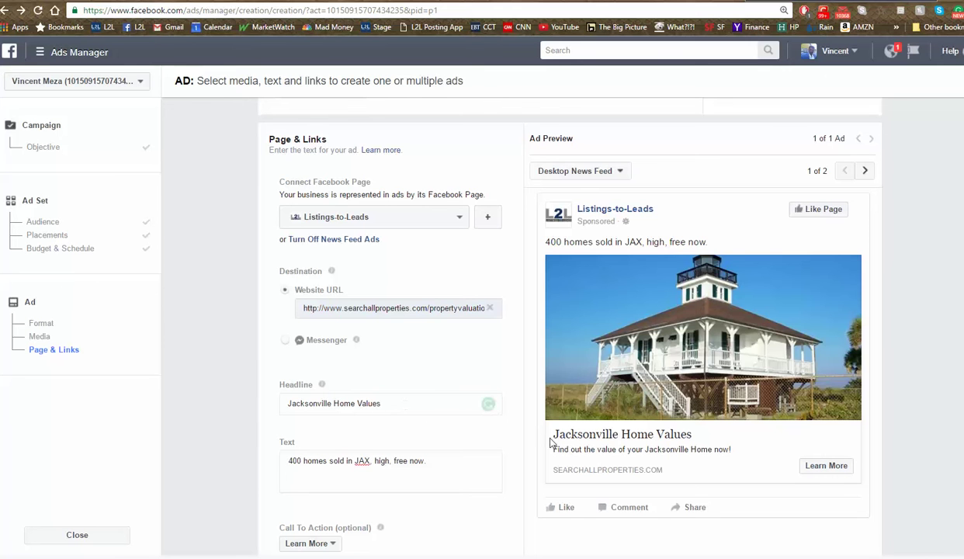
Review the ad's headline, preview and call to action against the Jacksonville home-value landing page.
drag(370, 403, 358, 403)
click(361, 403)
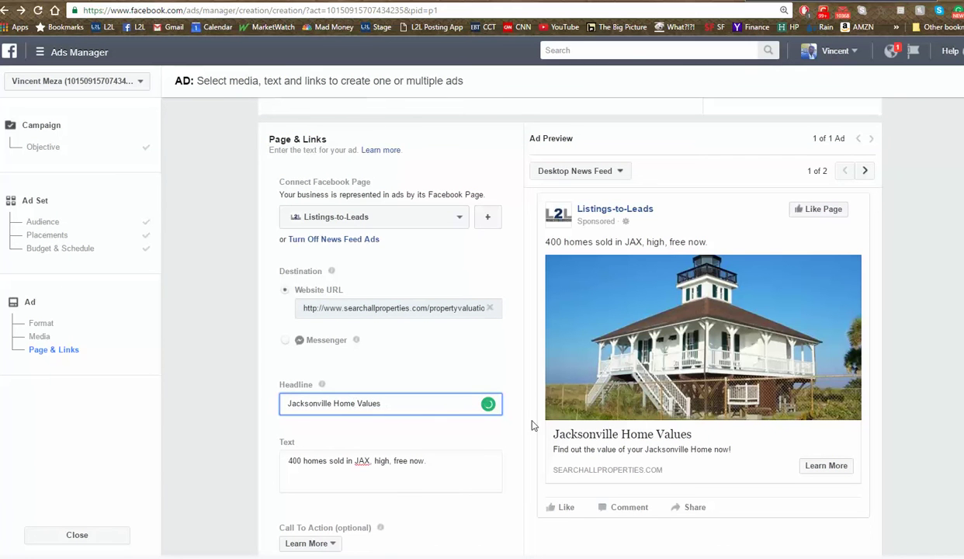
scroll(894, 392, down, 2)
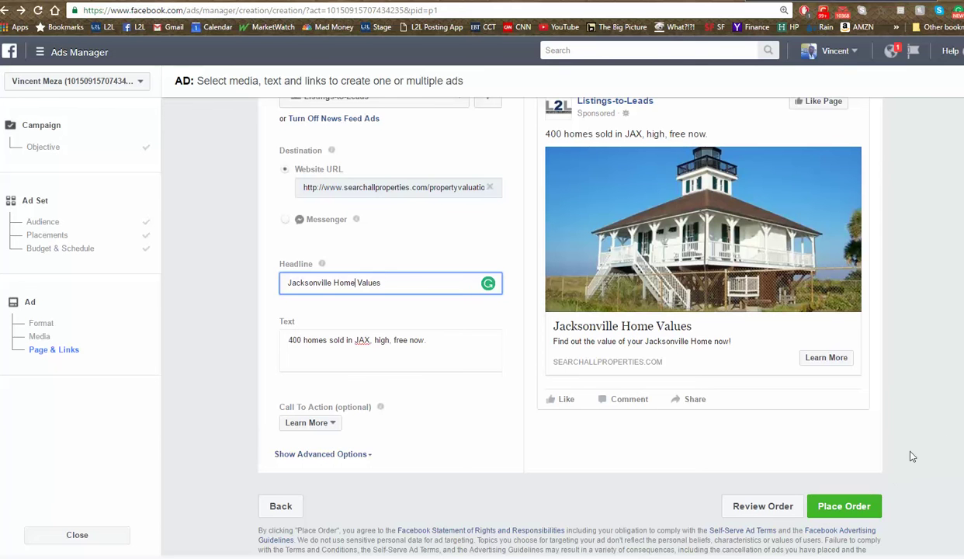
scroll(553, 311, up, 2)
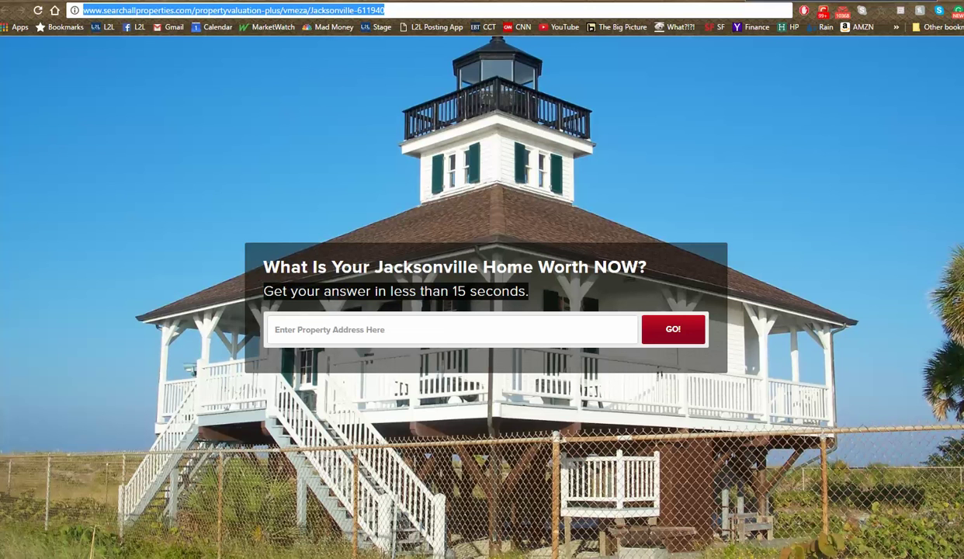
key(ctrl+Tab)
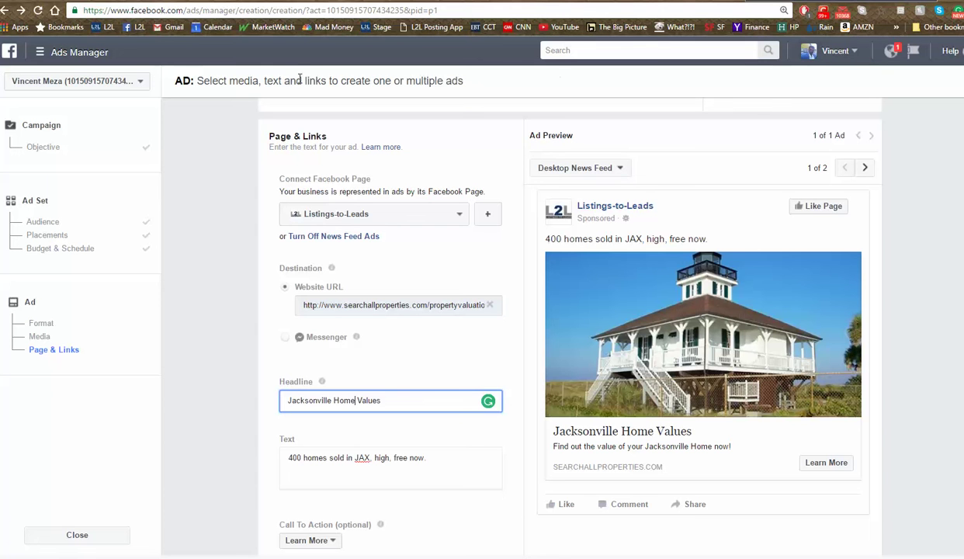
Look over the Facebook home page, the Listings-to-Leads landing page editor and the live Jacksonville home-value page.
click(8, 52)
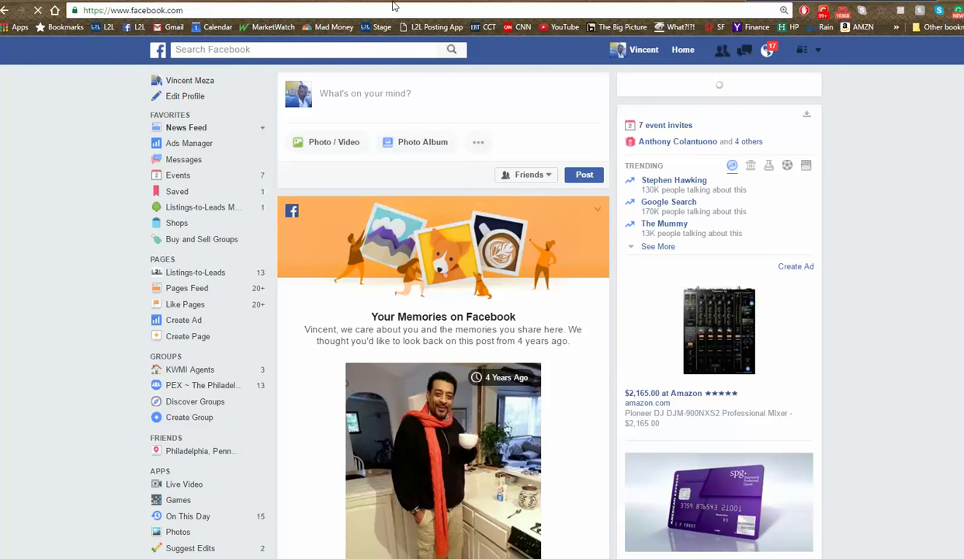
key(ctrl+Tab)
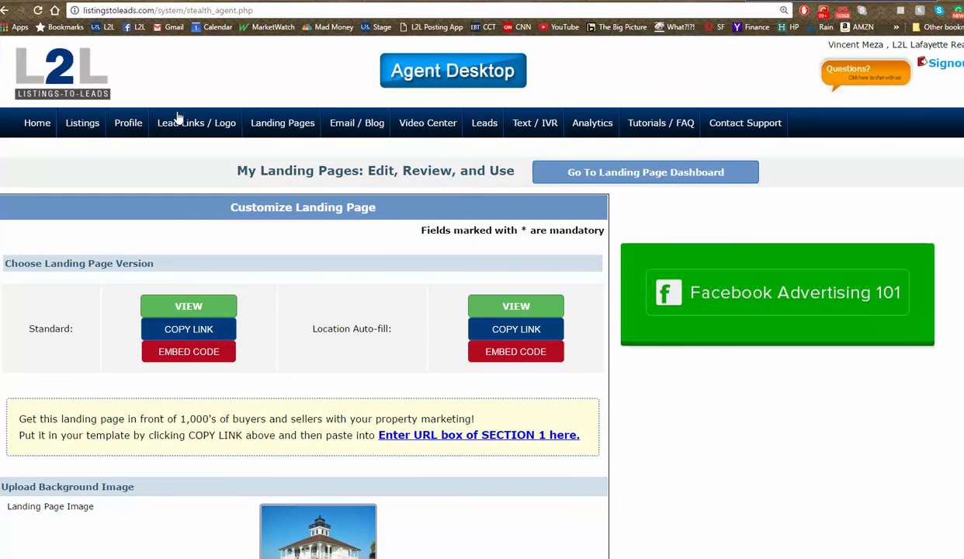
scroll(515, 416, down, 15)
scroll(513, 409, up, 15)
click(393, 13)
text(www.searchallproperties.com/propertyvaluation-plus/vmeza/Jacksonville-611940)
key(Return)
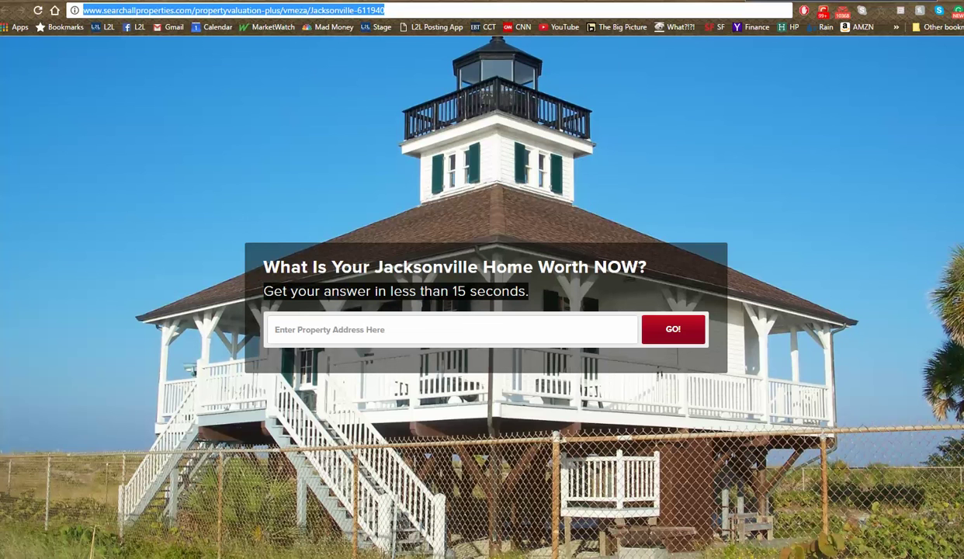
Open the listings overview in the Listings-to-Leads agent desktop and examine the marketing tools offered for each listing.
key(ctrl+Tab)
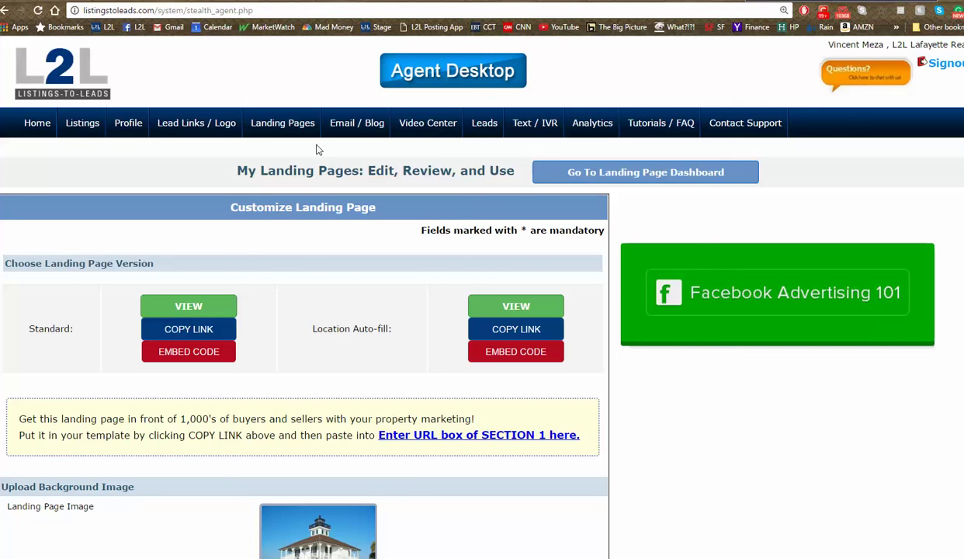
click(91, 130)
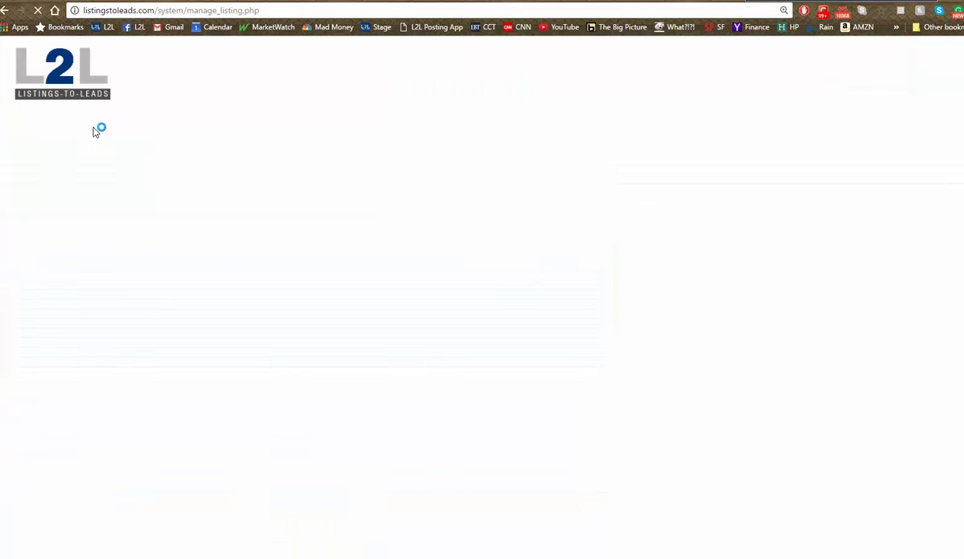
scroll(280, 334, down, 15)
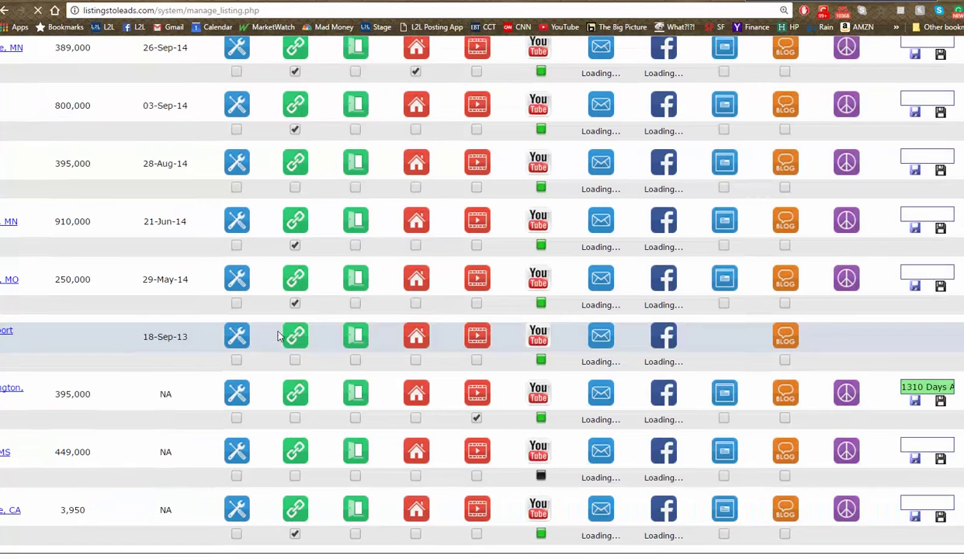
scroll(281, 335, up, 2)
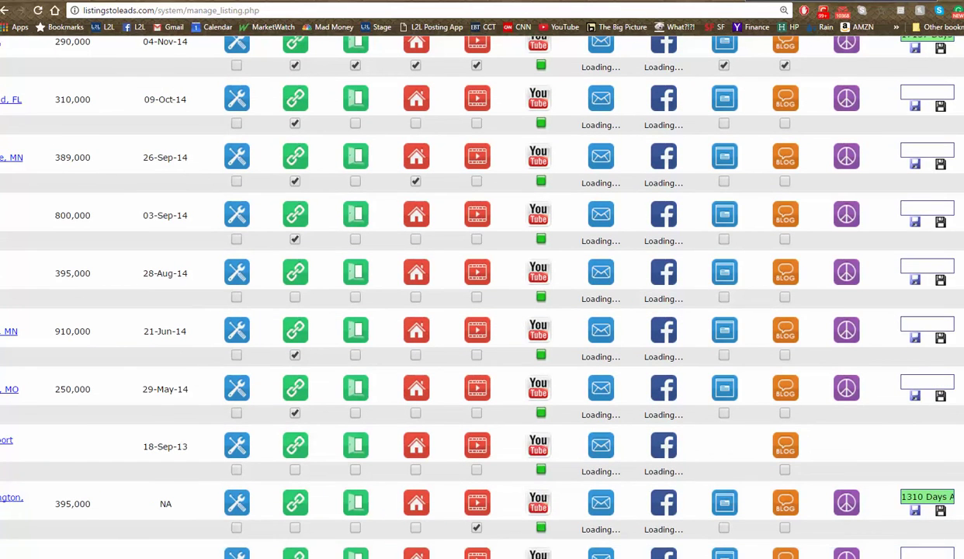
scroll(314, 446, left, 1)
scroll(171, 325, left, 5)
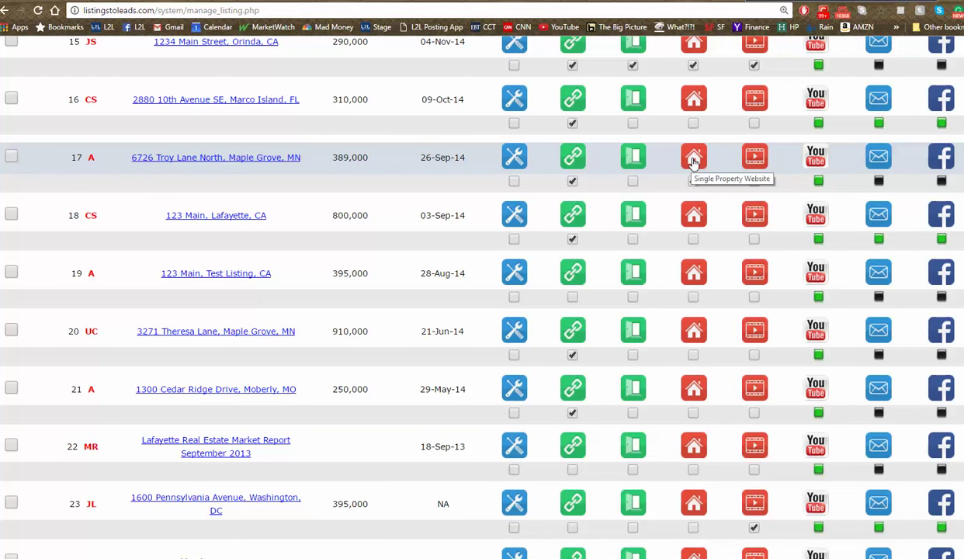
scroll(462, 288, right, 2)
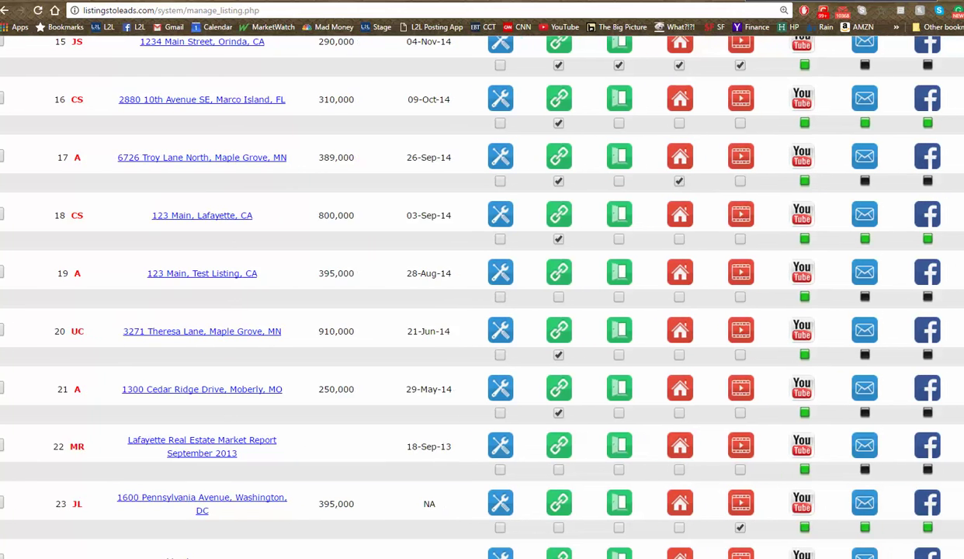
View the single property website of the 389,000 Maple Grove listing, then return to the listings overview.
scroll(468, 288, right, 1)
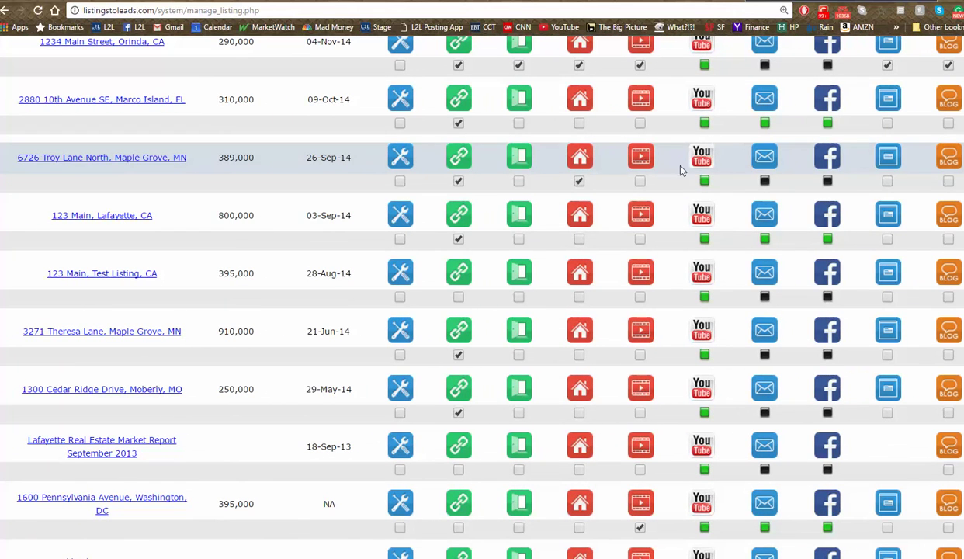
click(581, 161)
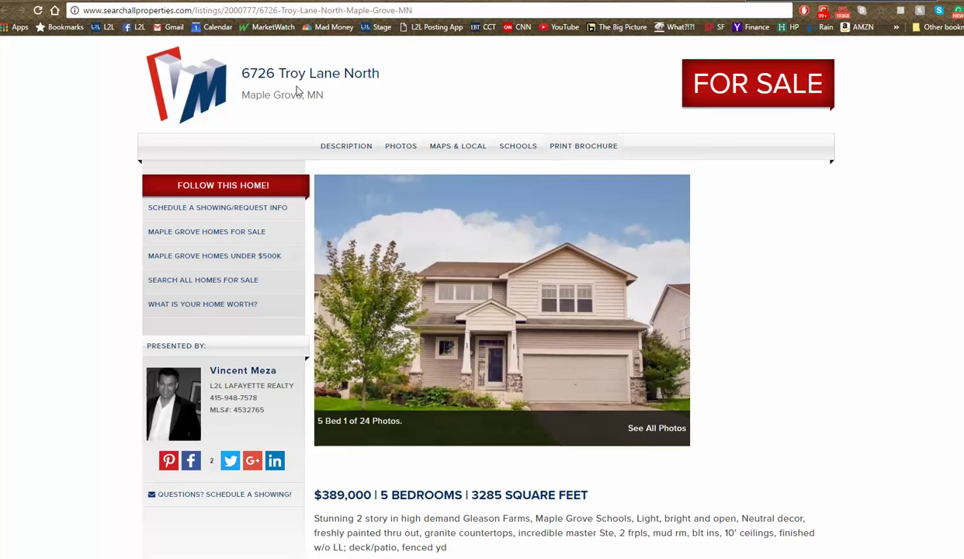
click(249, 2)
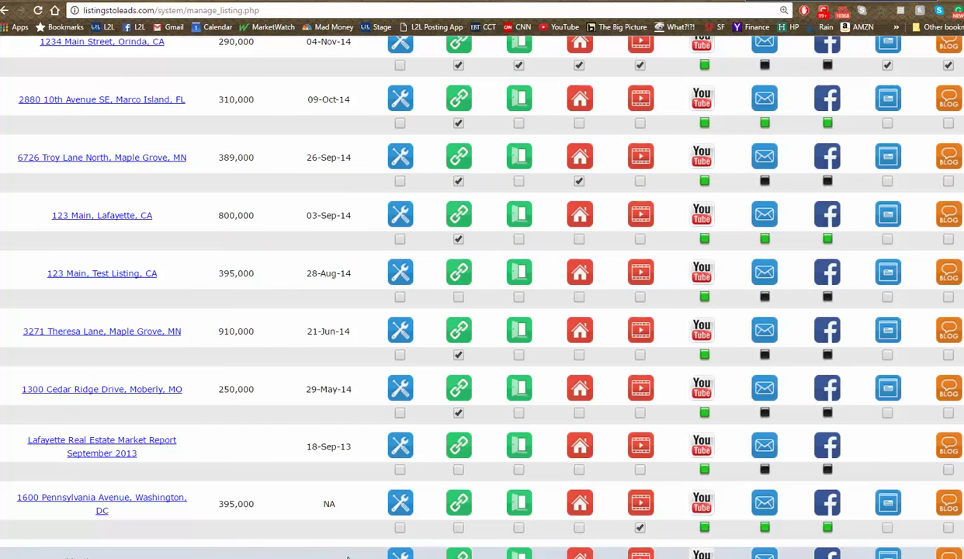
Examine what the red status codes beside the listings stand for, including CS, UC, JL and JS.
scroll(466, 287, left, 3)
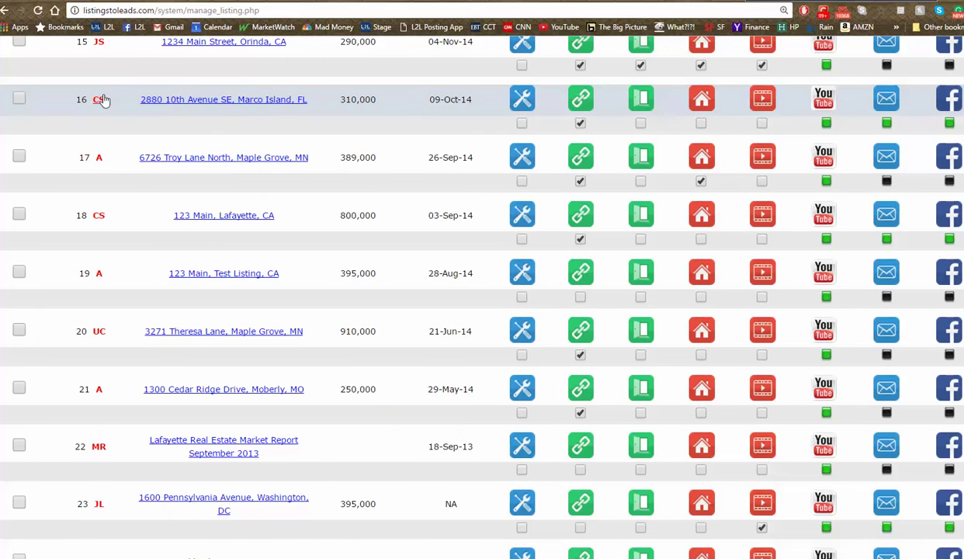
mouse_move(102, 100)
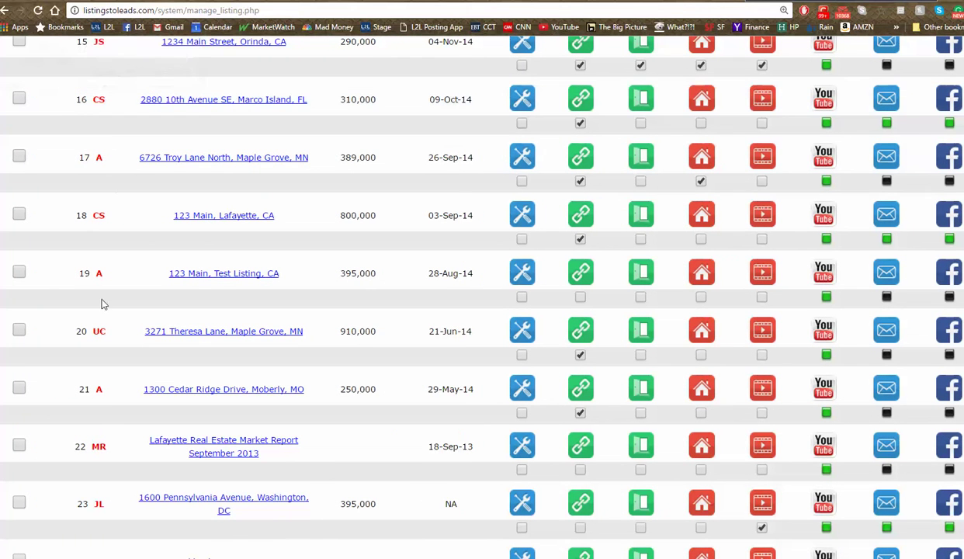
mouse_move(100, 334)
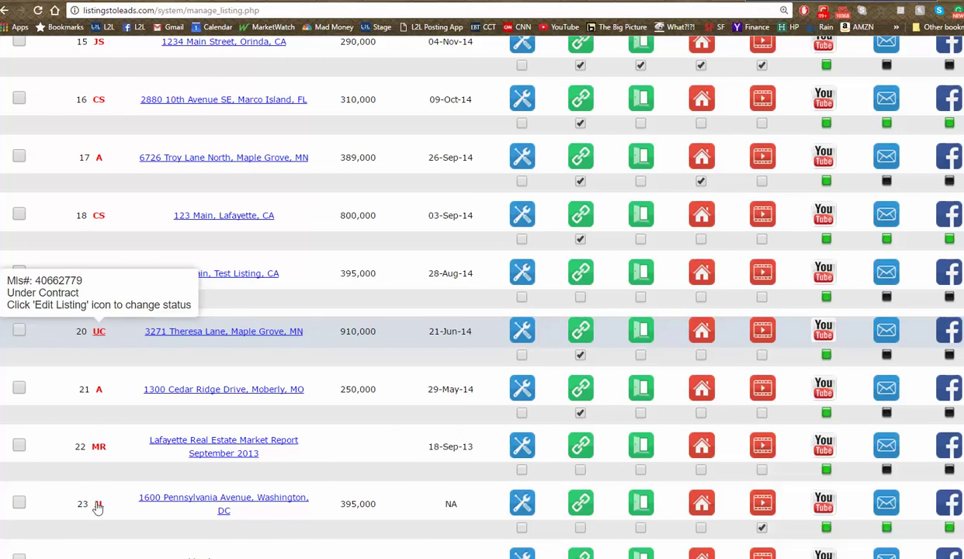
mouse_move(98, 506)
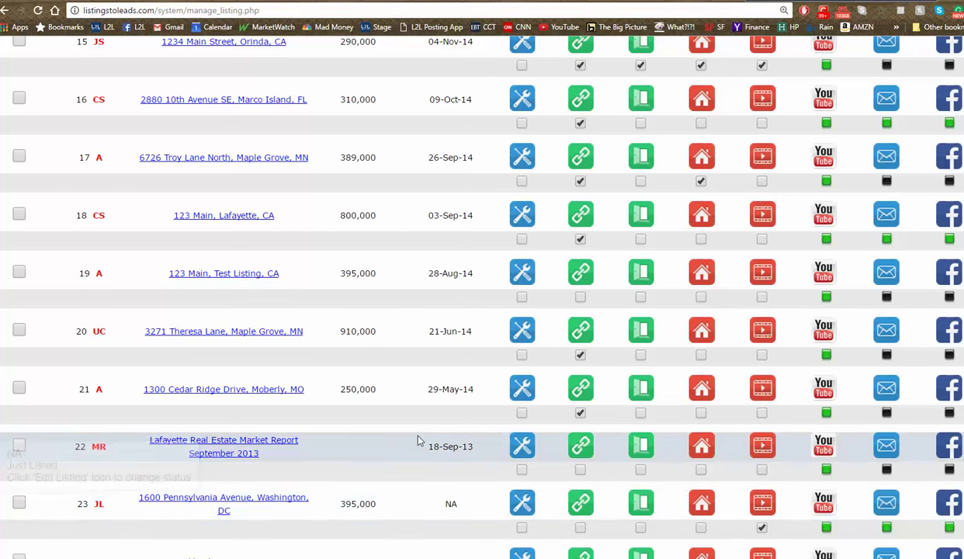
scroll(297, 176, up, 3)
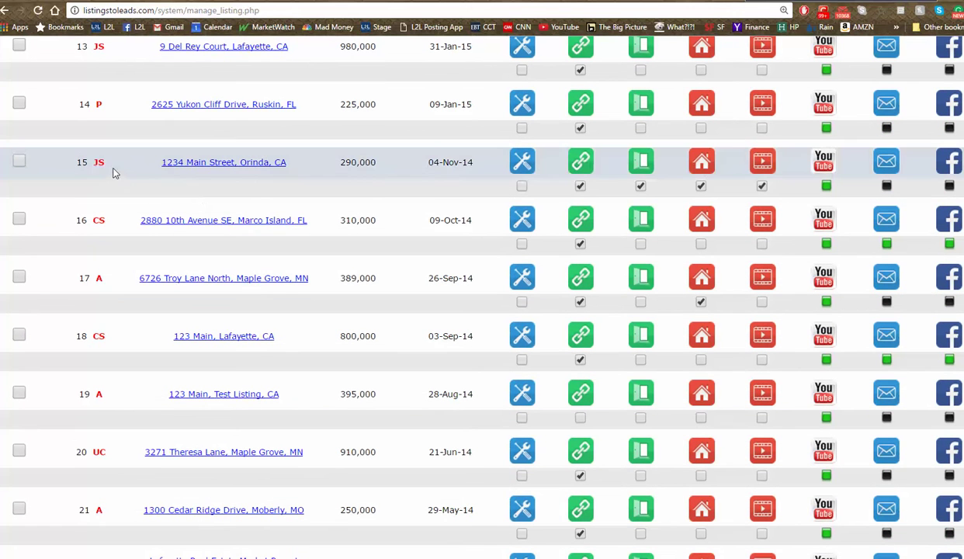
mouse_move(98, 167)
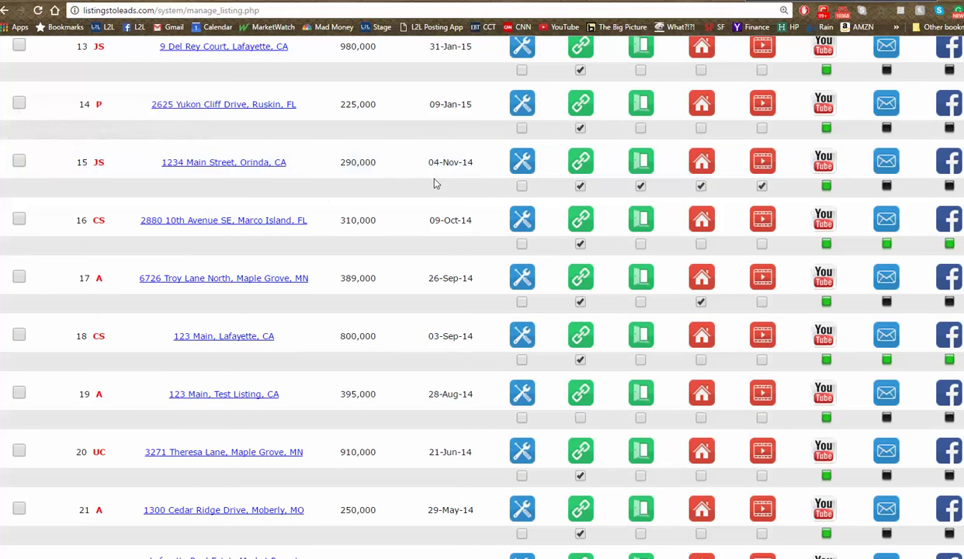
Open the 290,000 Orinda listing for editing and look through the available listing statuses.
click(522, 165)
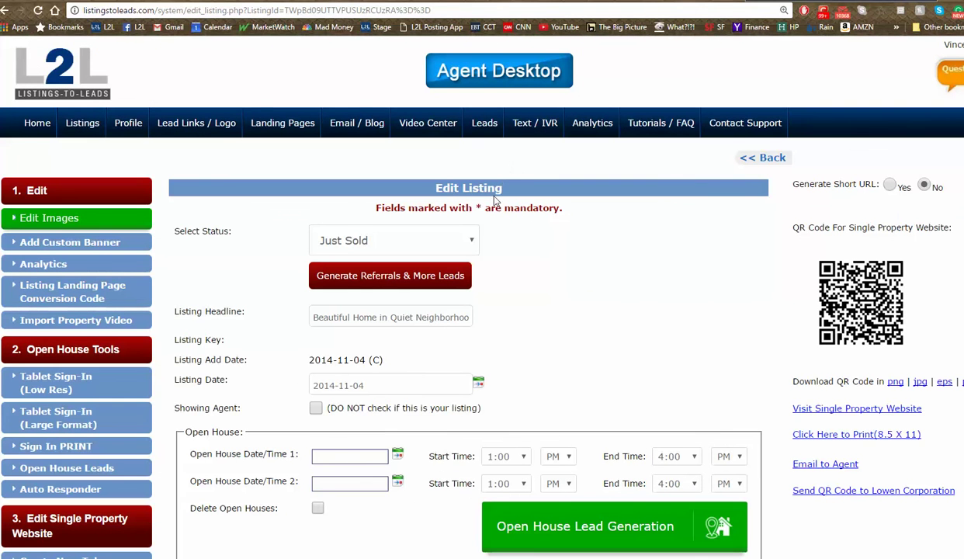
click(457, 250)
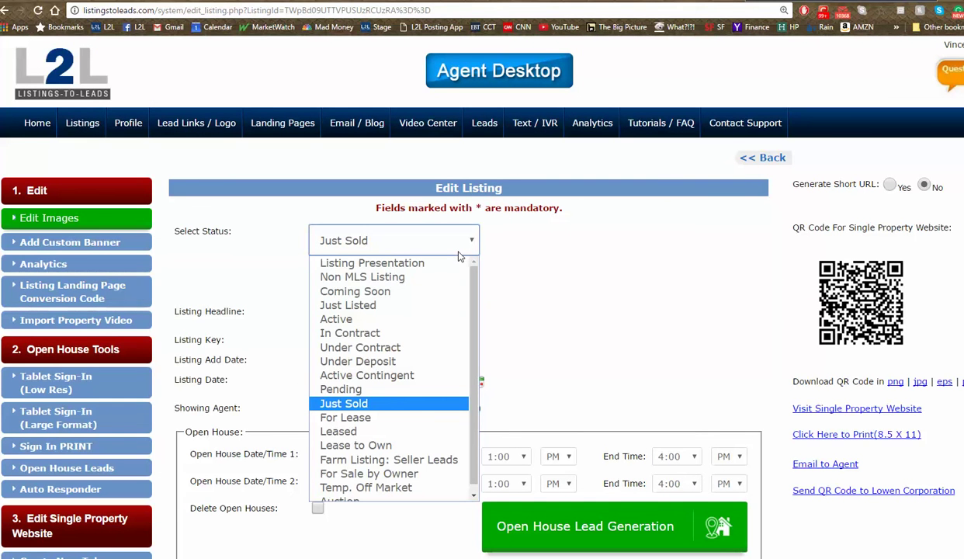
click(561, 246)
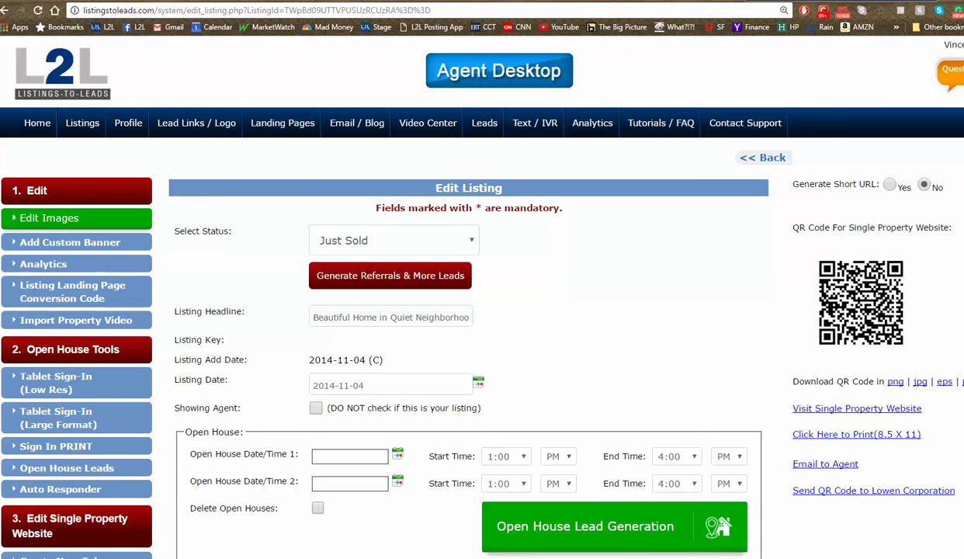
On the Maple Grove property website, dismiss the follow-this-home pop-up and copy the page's web address.
key(ctrl+Tab)
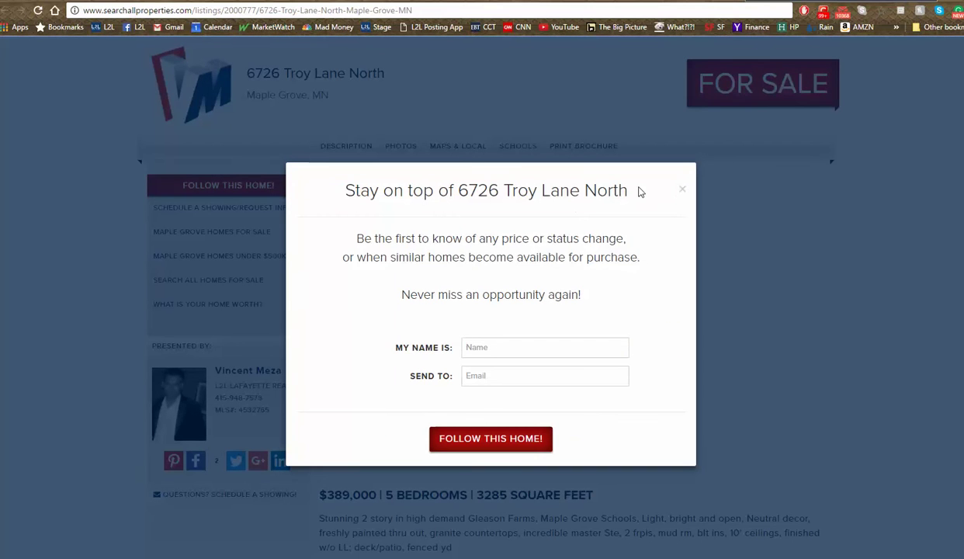
click(683, 190)
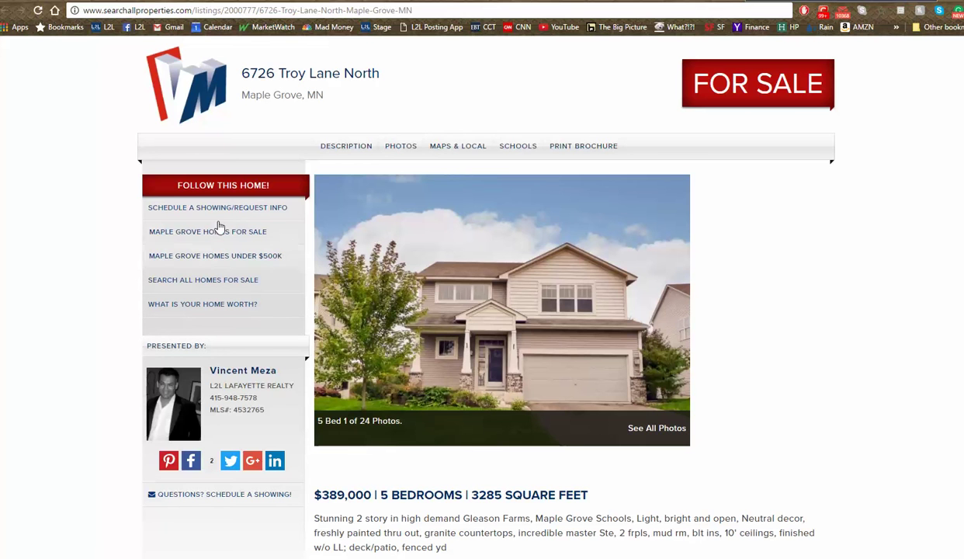
click(442, 10)
right_click(383, 12)
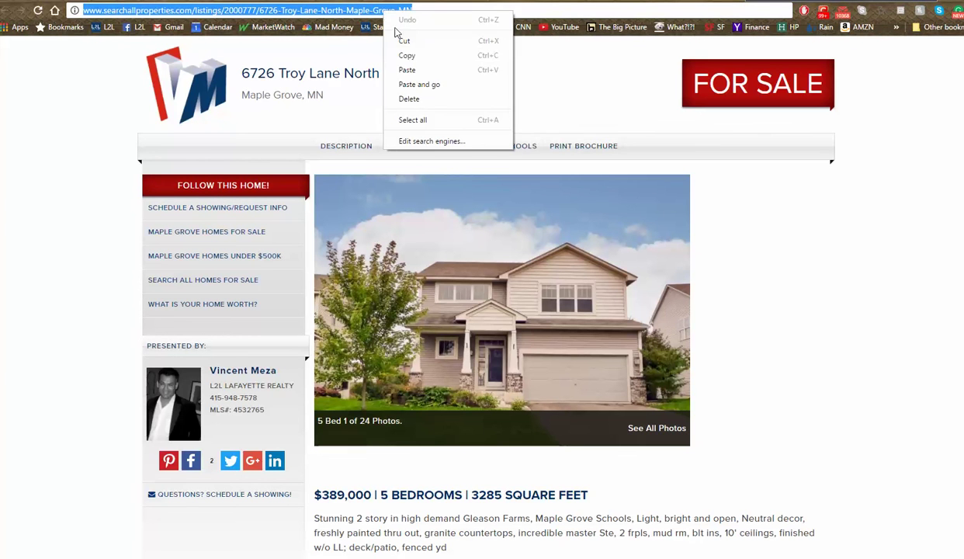
click(407, 56)
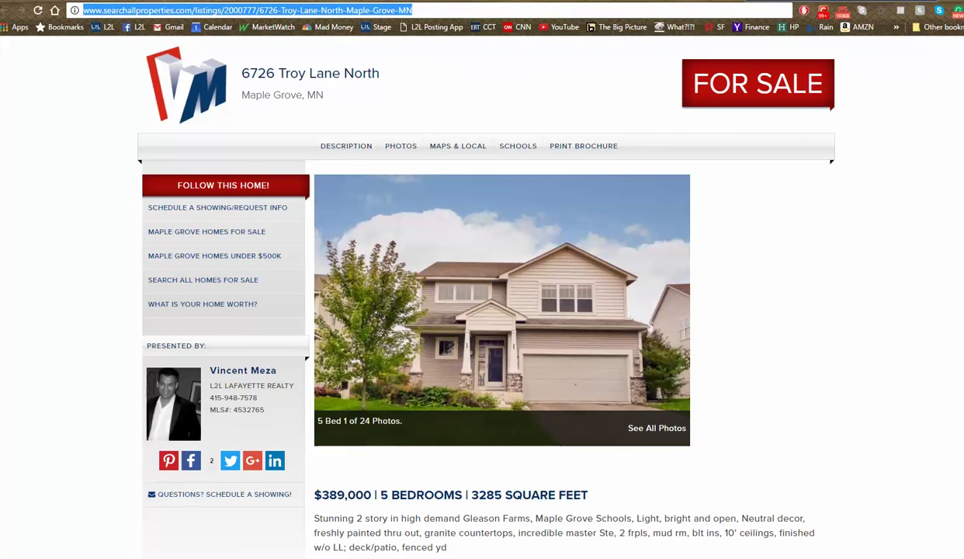
Switch to Facebook and start a new ad instead of continuing the saved one, dismissing the ad-blocker warning.
key(ctrl+Tab)
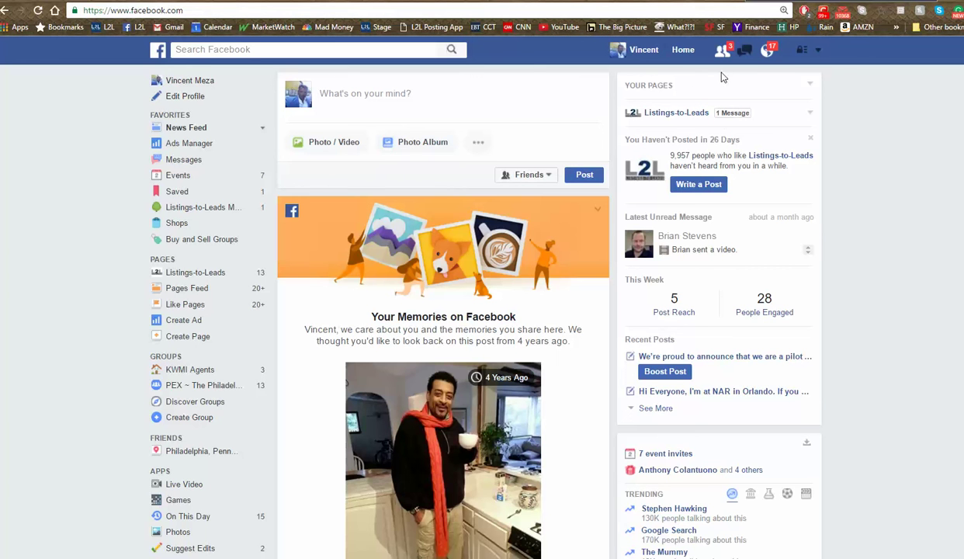
click(819, 52)
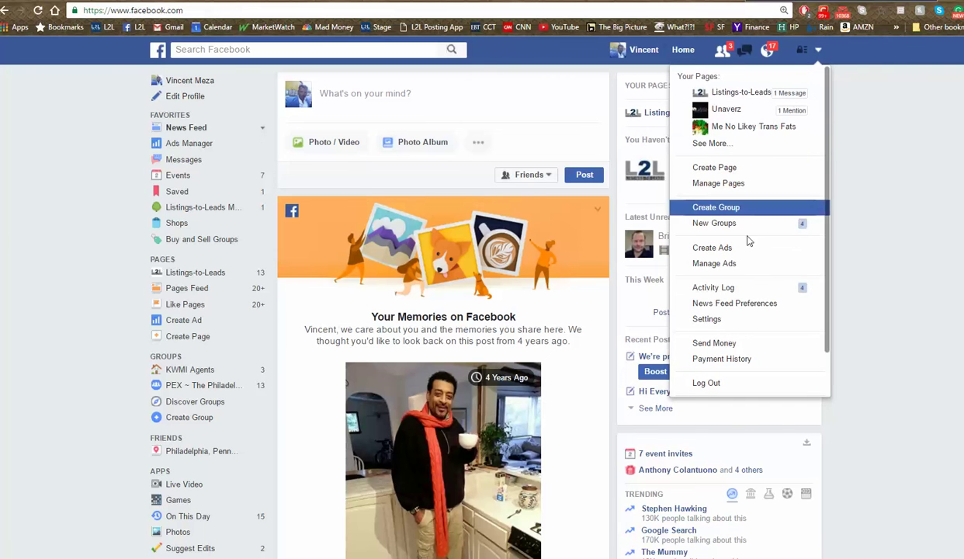
click(711, 248)
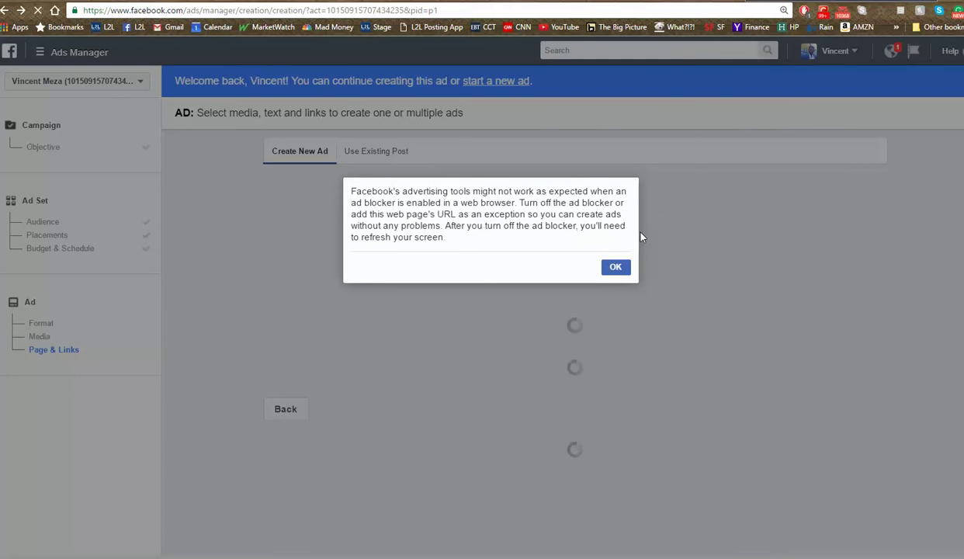
click(616, 267)
click(616, 268)
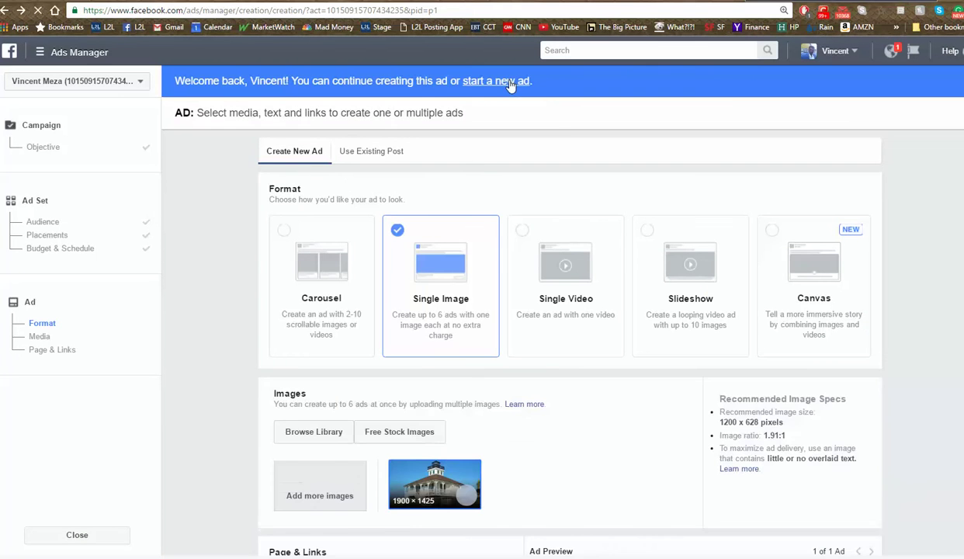
click(494, 81)
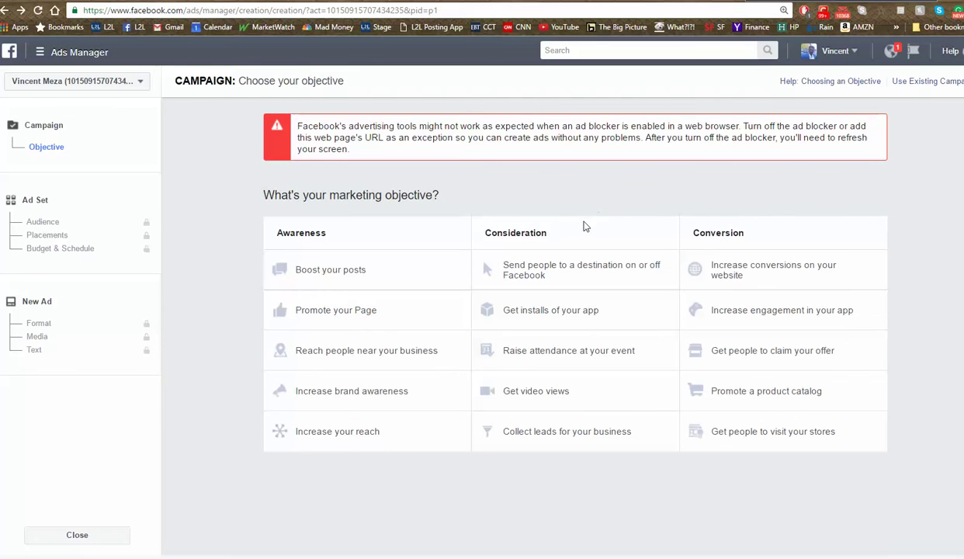
Choose the objective that sends people to a destination on or off Facebook, name the campaign "Just Listinv JAX Dec 2" and continue.
click(562, 272)
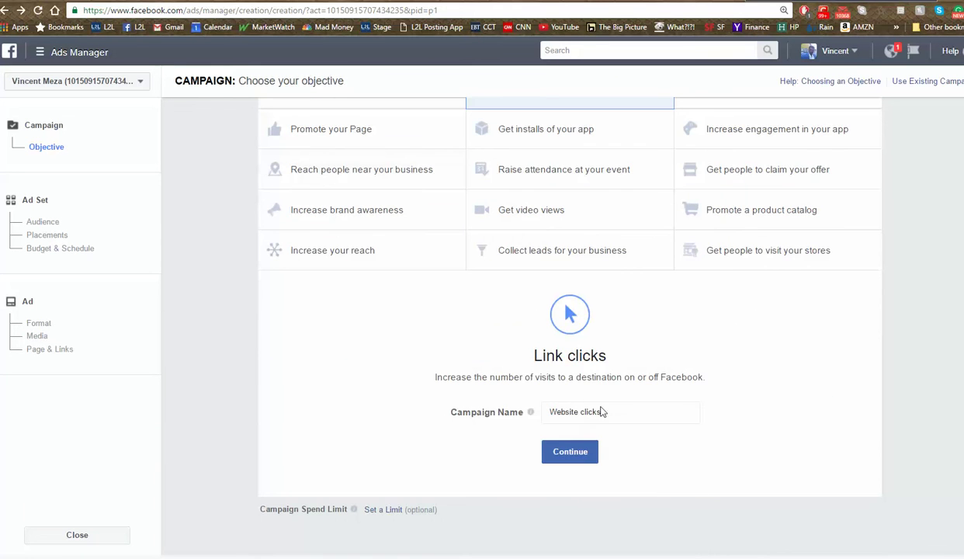
click(501, 411)
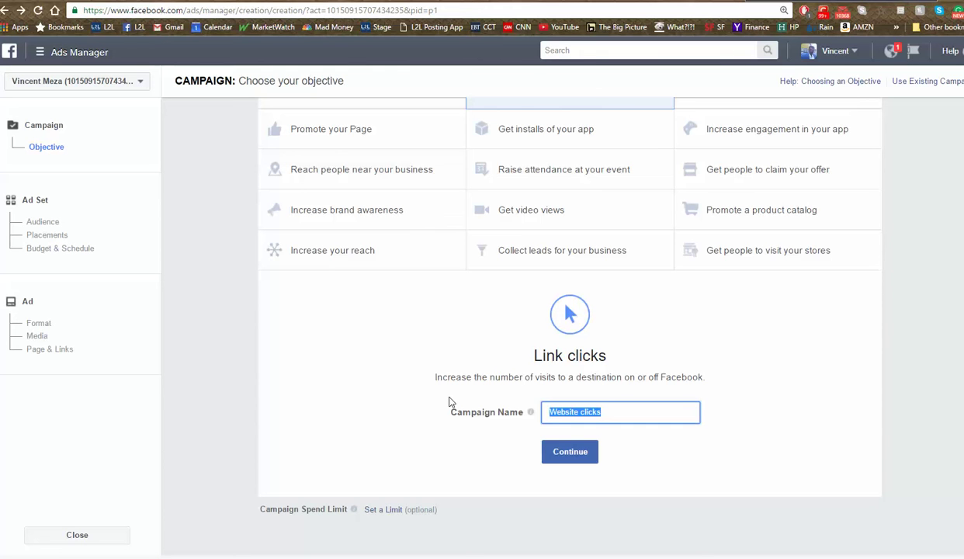
text(All)
key(BackSpace)
key(BackSpace)
key(BackSpace)
text(Just)
text( Link)
key(BackSpace)
key(BackSpace)
key(BackSpace)
text(s)
key(BackSpace)
text(istinv JSAX)
key(BackSpace)
key(BackSpace)
key(BackSpace)
text(AX Dec 2)
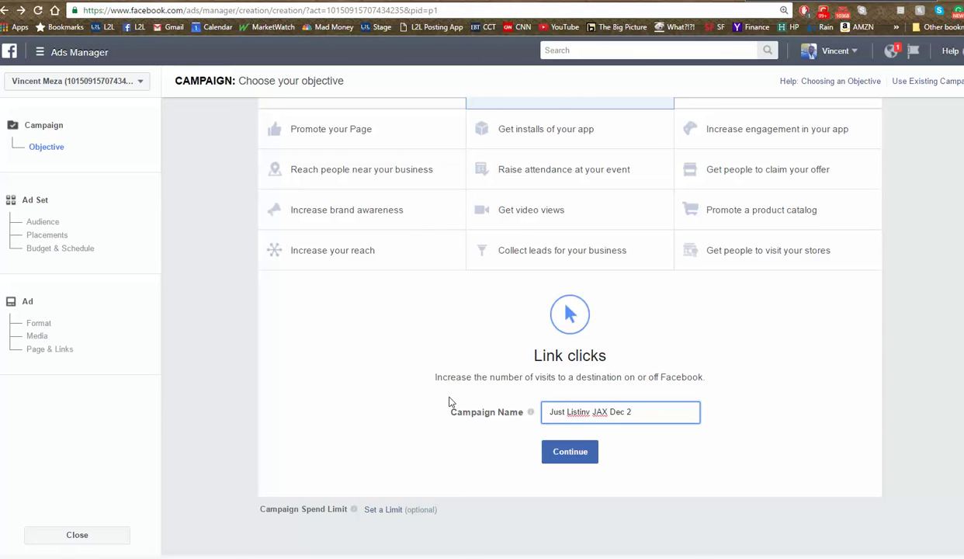
click(582, 456)
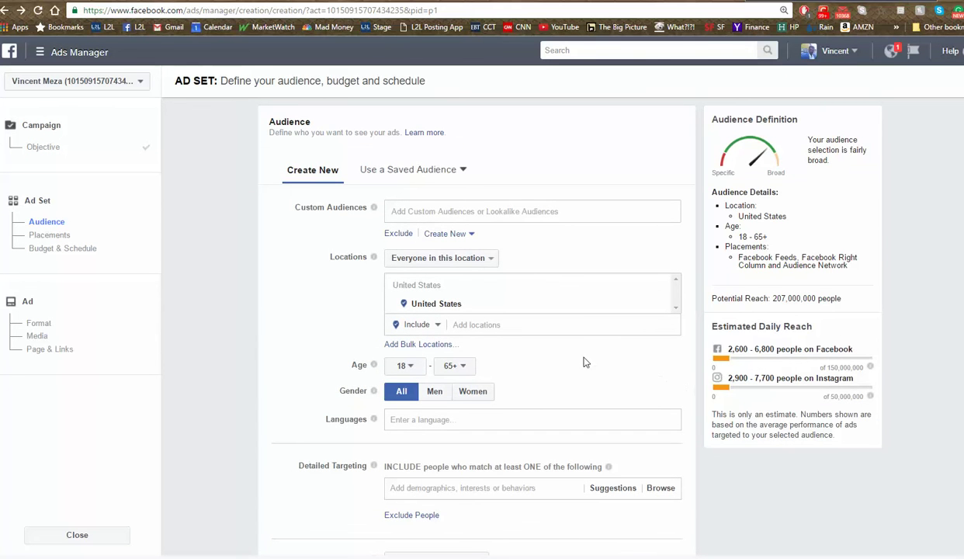
Set the audience location to Jacksonville, North Carolina, with a 10-mile radius.
click(544, 330)
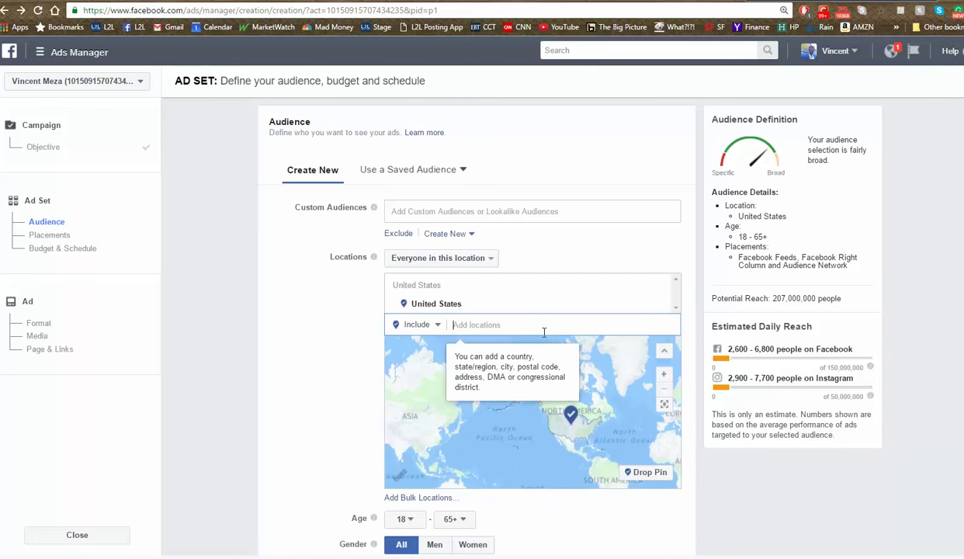
text(jackson)
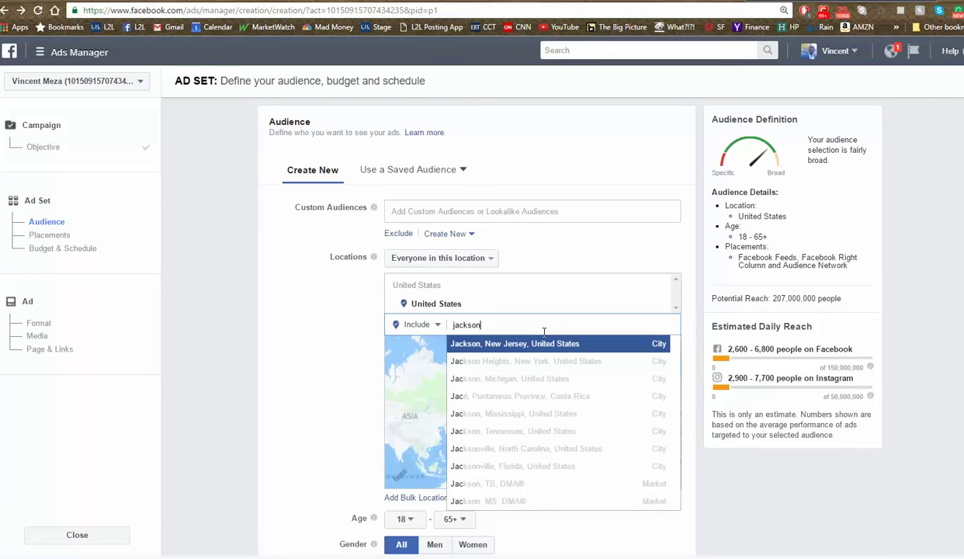
text(ville)
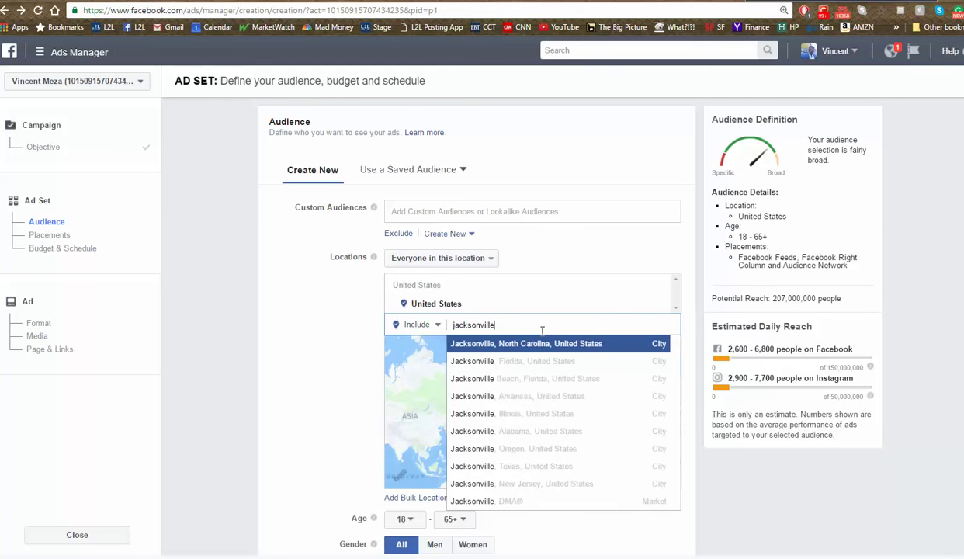
click(539, 345)
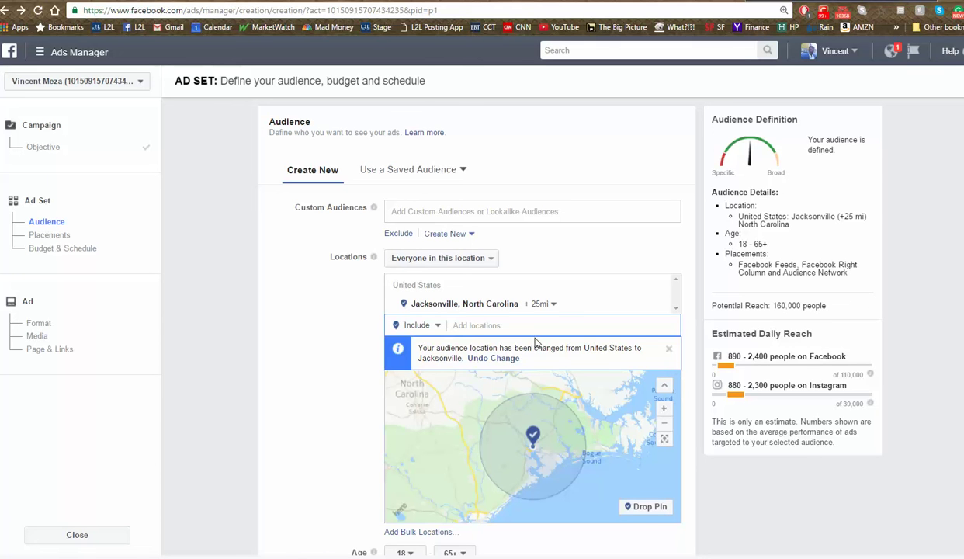
click(542, 304)
drag(562, 361, 553, 369)
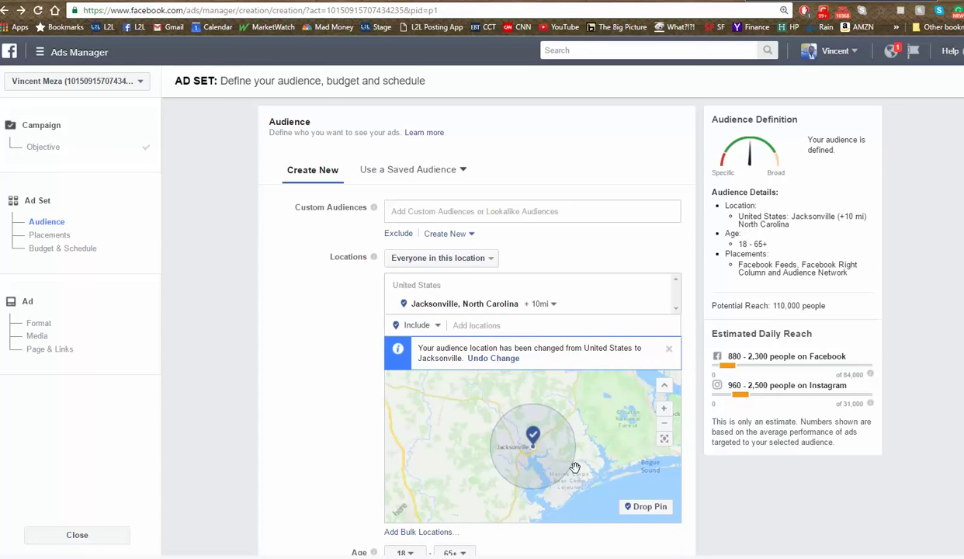
Set the audience's minimum age to 24 and look over the placement and budget settings.
scroll(681, 334, down, 2)
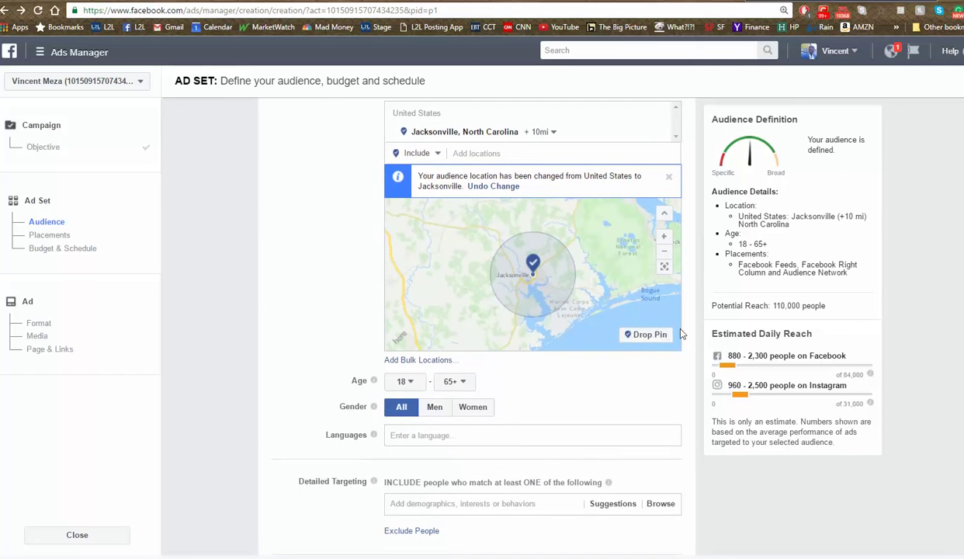
click(403, 382)
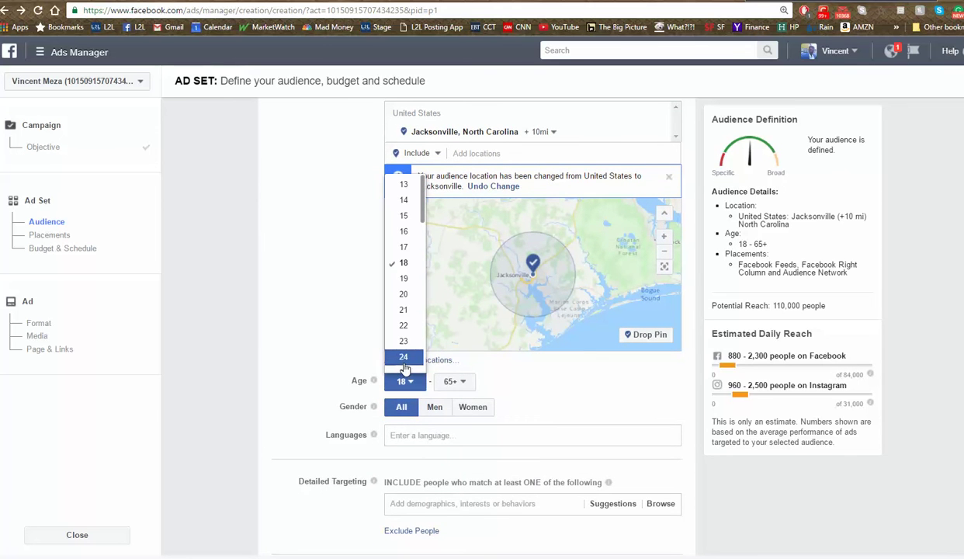
click(404, 357)
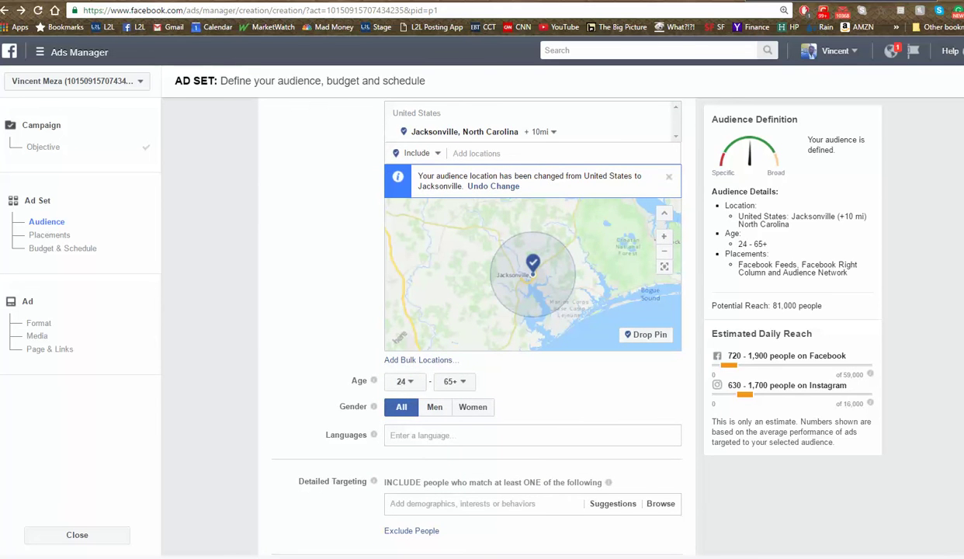
scroll(477, 326, down, 3)
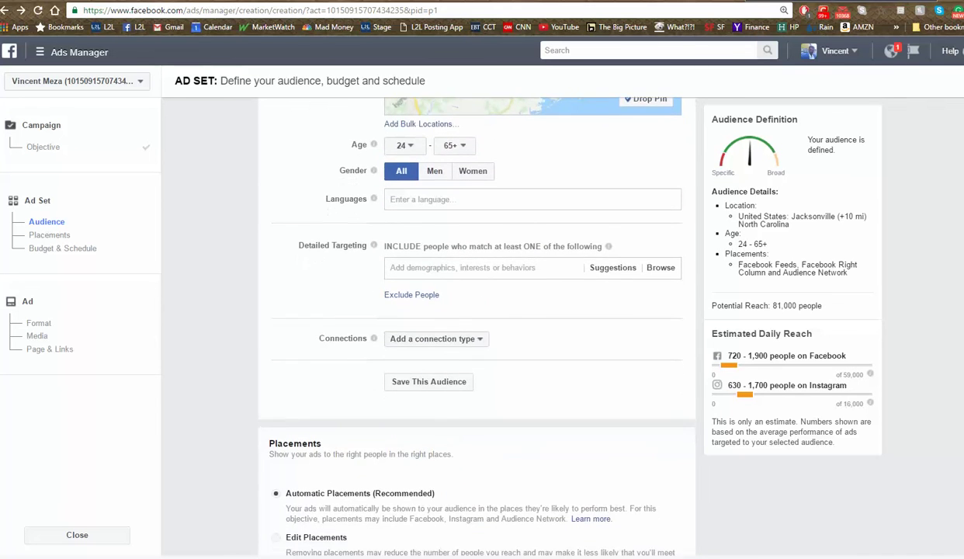
scroll(781, 329, down, 3)
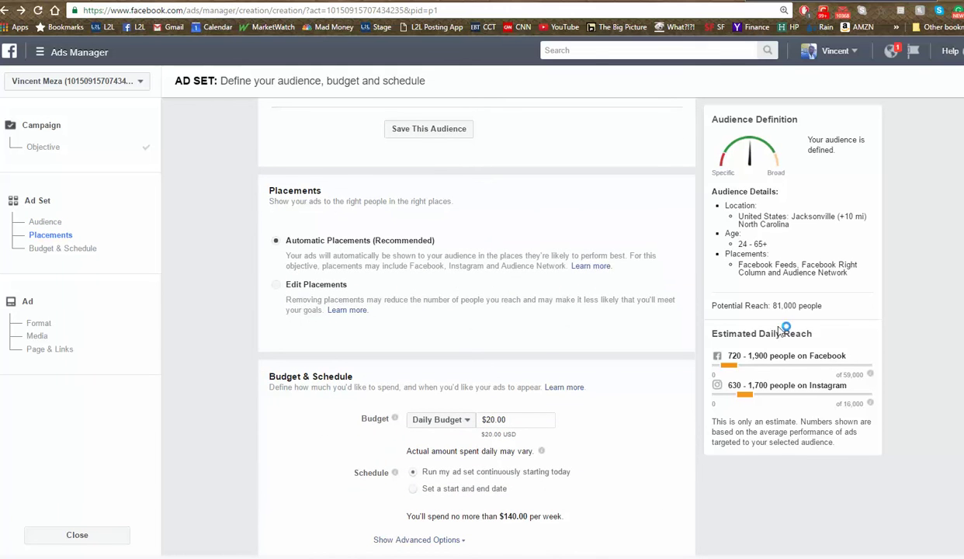
Switch the ad set to manually edited placements and check the device type choices, keeping all devices.
click(277, 286)
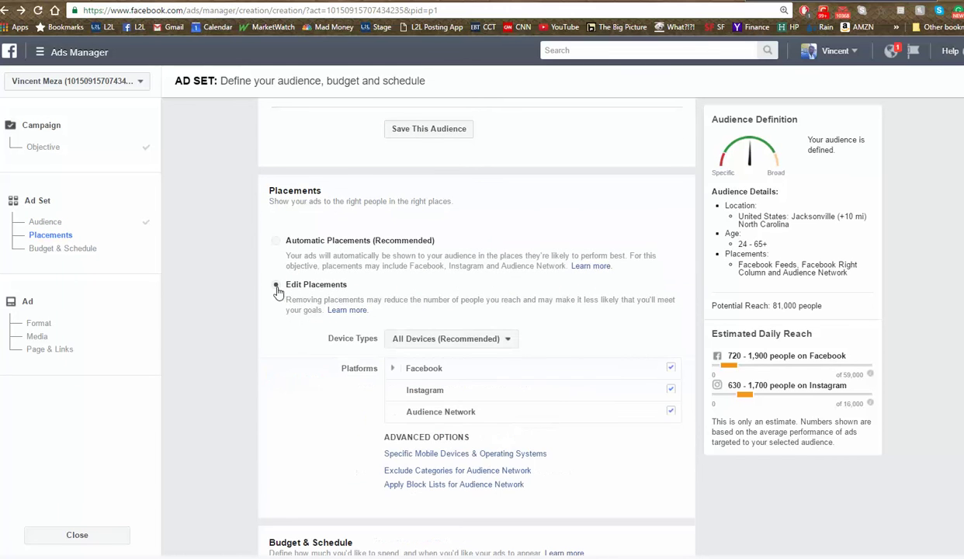
click(509, 345)
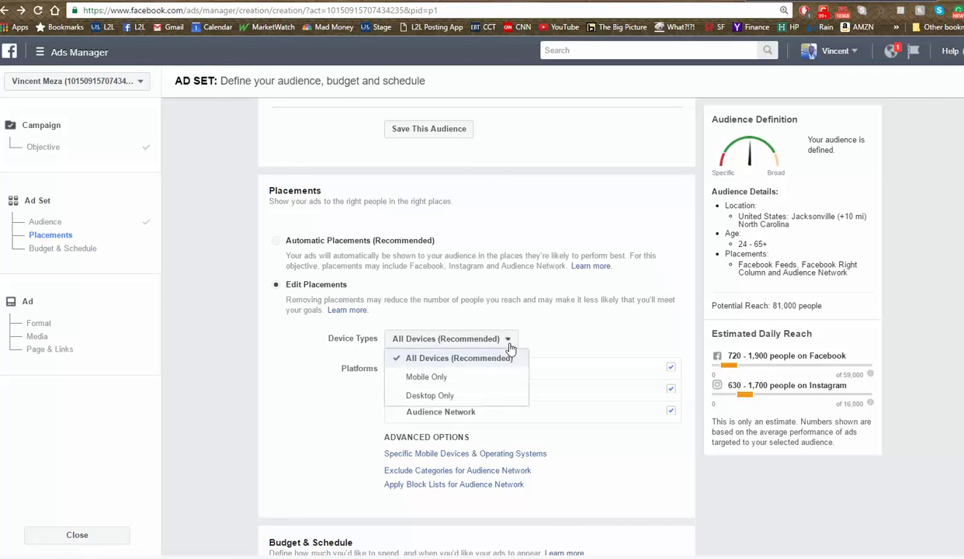
click(599, 331)
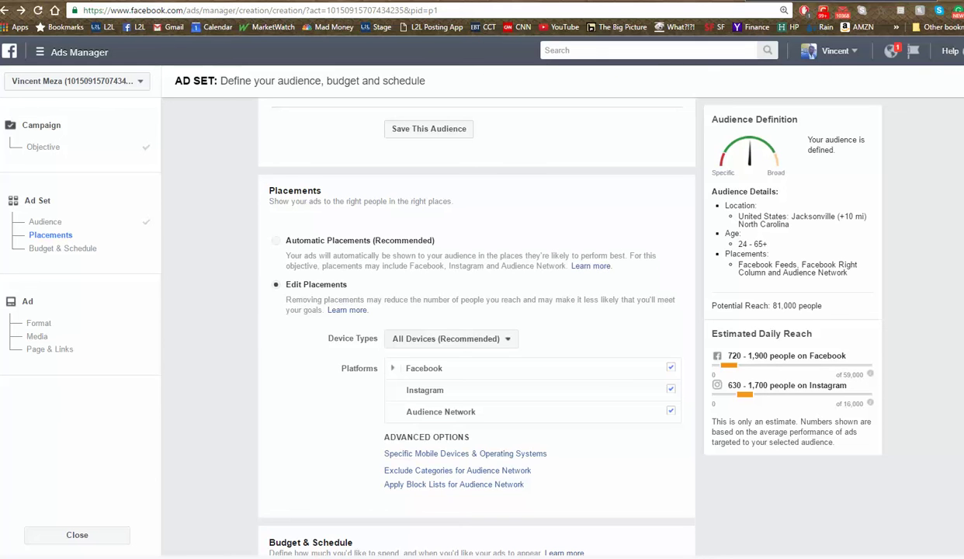
Change the ad set's budget from daily to a lifetime budget of $20.00.
scroll(477, 311, down, 3)
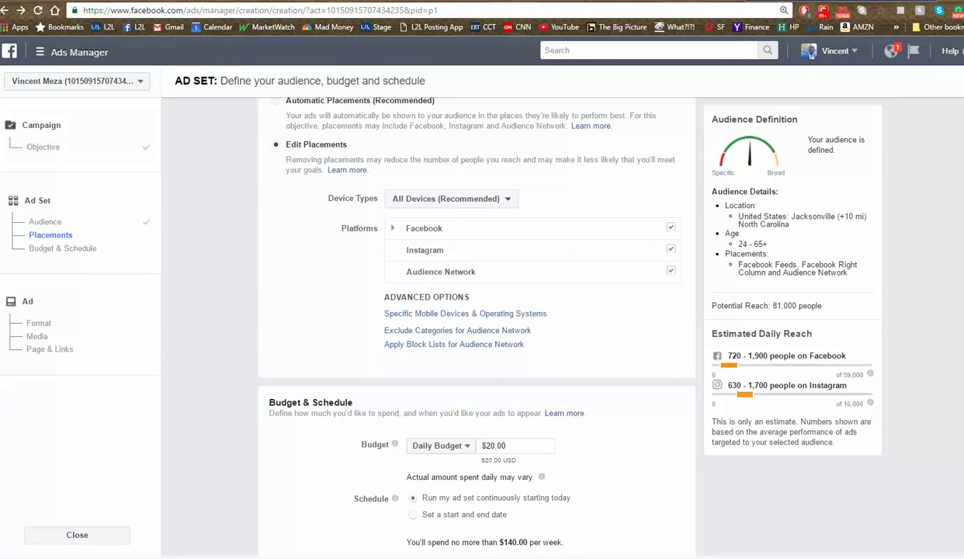
scroll(477, 311, down, 3)
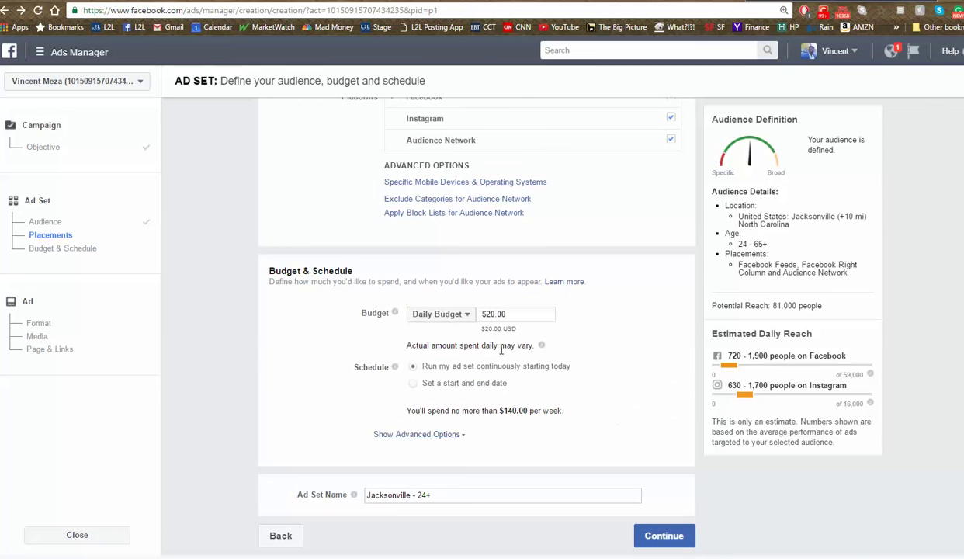
click(464, 317)
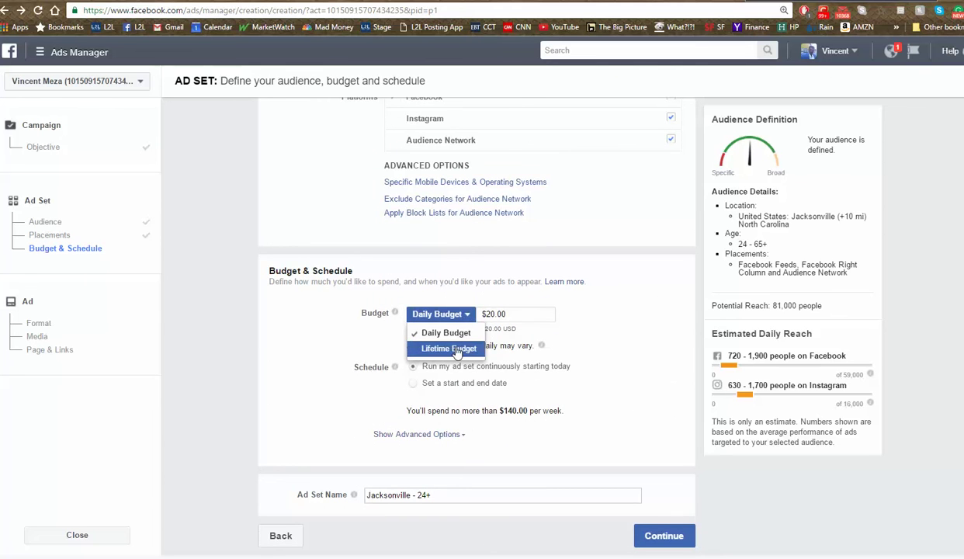
click(456, 349)
drag(507, 314, 486, 314)
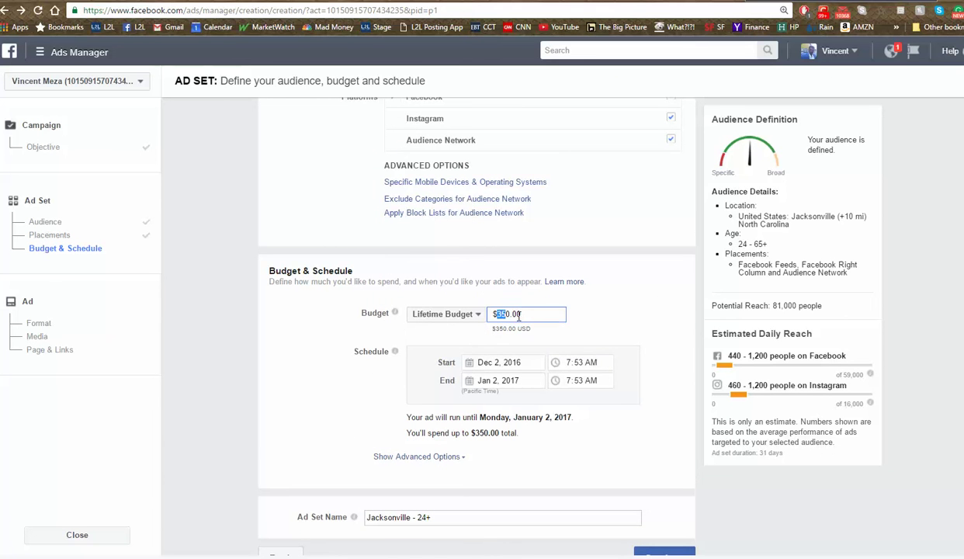
text(2)
Set the ad schedule's end date to Dec 6, 2016.
click(464, 380)
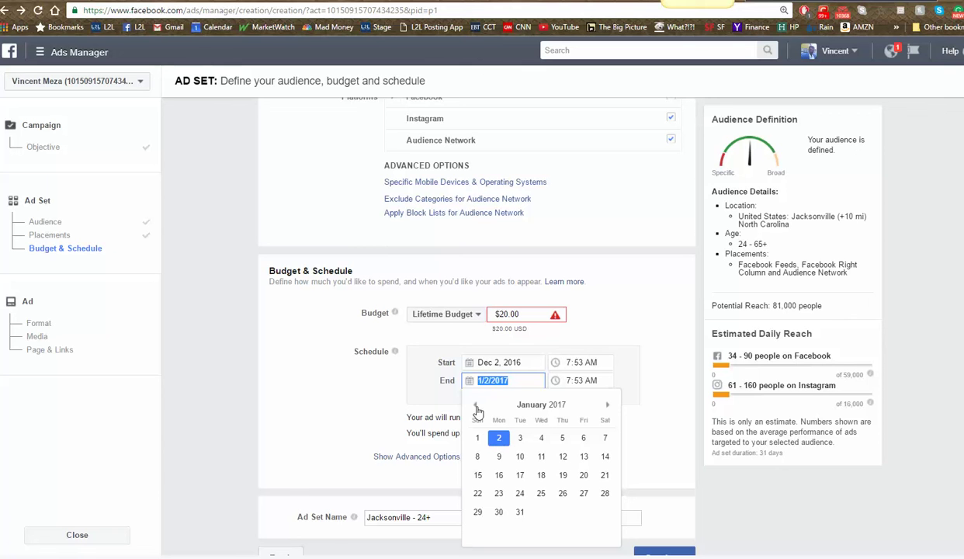
click(476, 405)
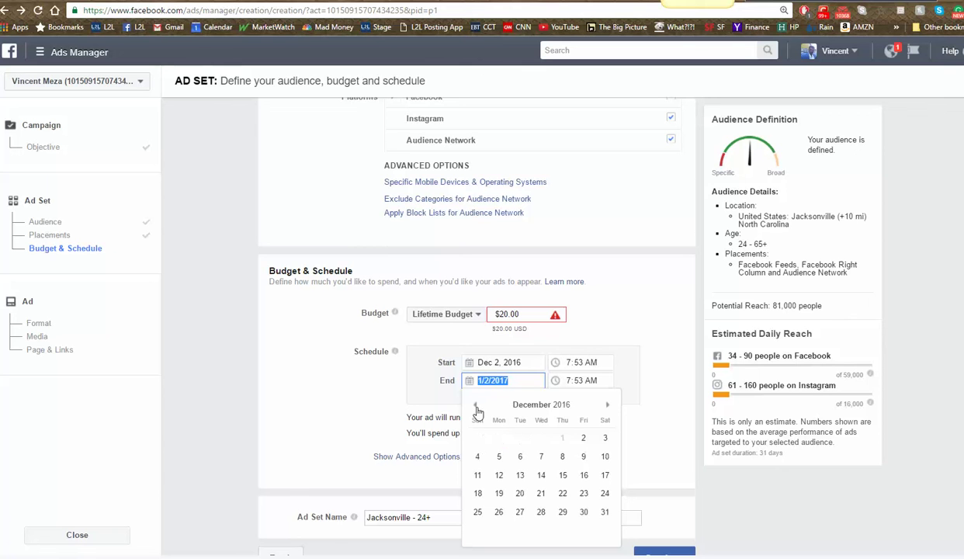
click(518, 458)
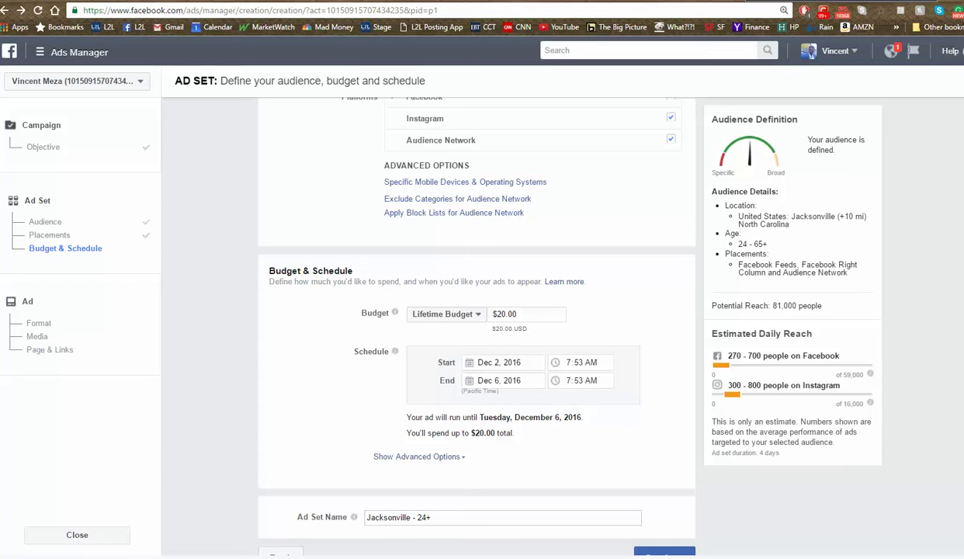
Exclude Instagram and Audience Network from the placement platforms, leaving only Facebook selected.
scroll(477, 326, up, 3)
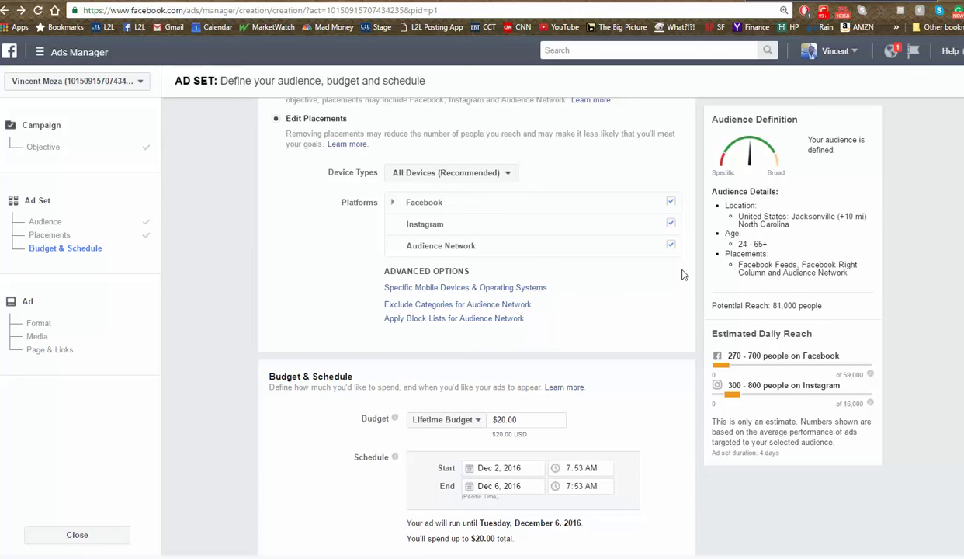
click(670, 225)
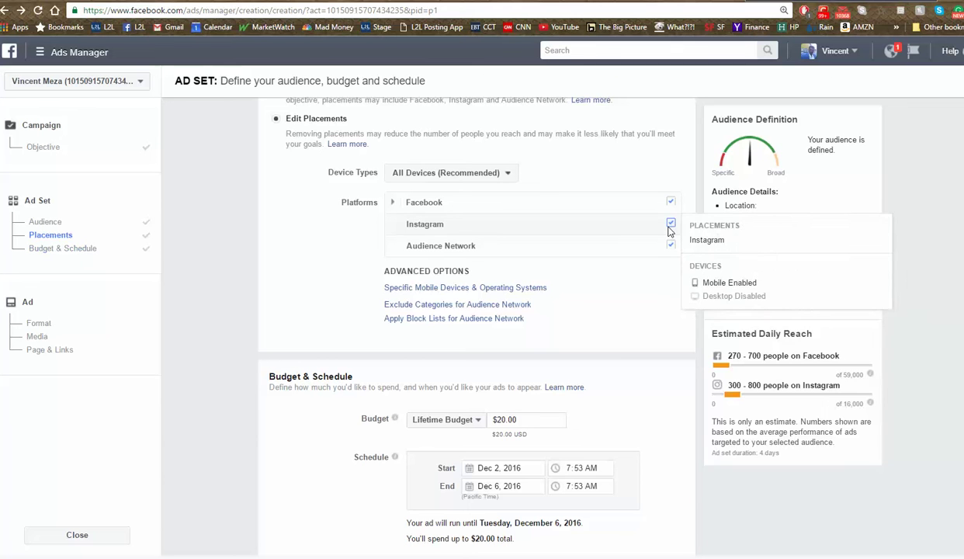
mouse_move(672, 248)
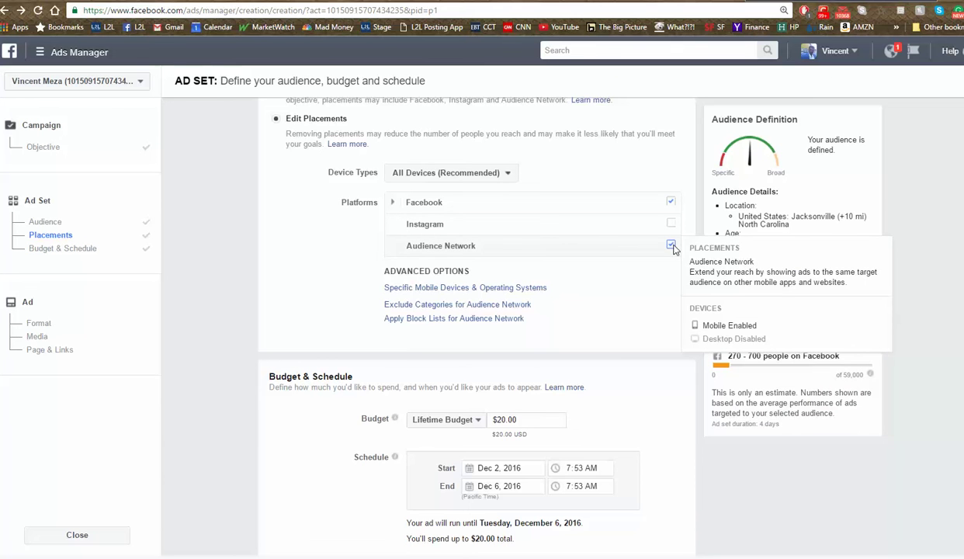
click(672, 245)
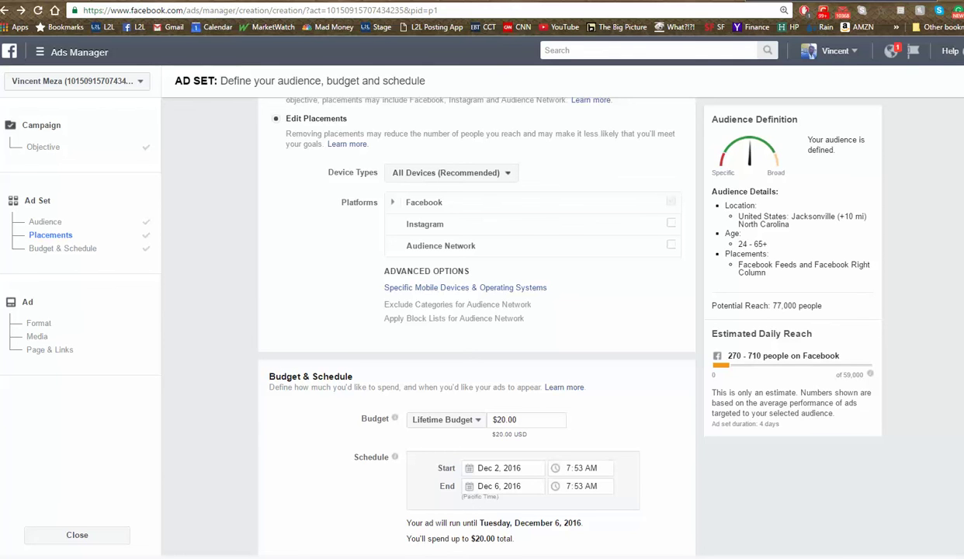
Continue to the ad setup and connect the Listings-to-Leads Facebook page to the ad.
scroll(476, 326, down, 3)
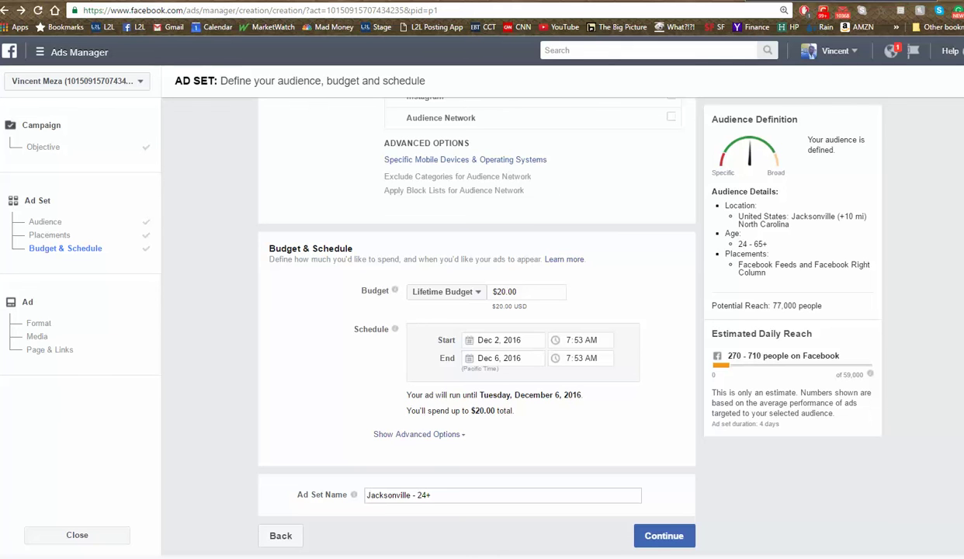
click(653, 537)
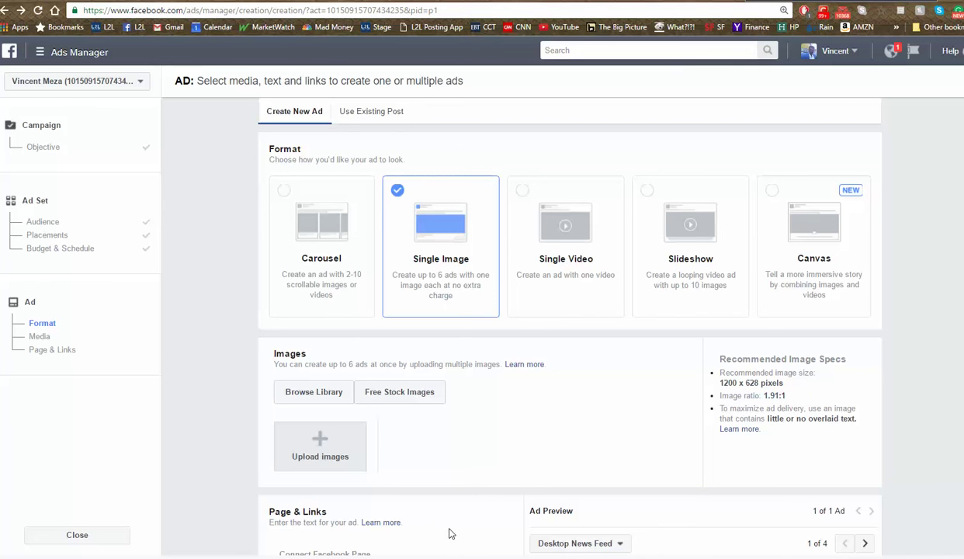
scroll(449, 539, down, 5)
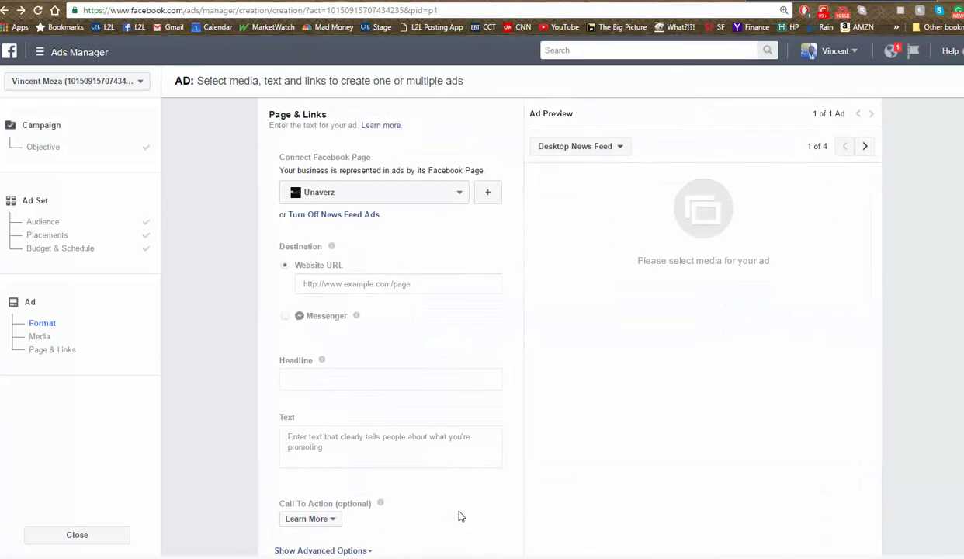
click(404, 191)
click(380, 308)
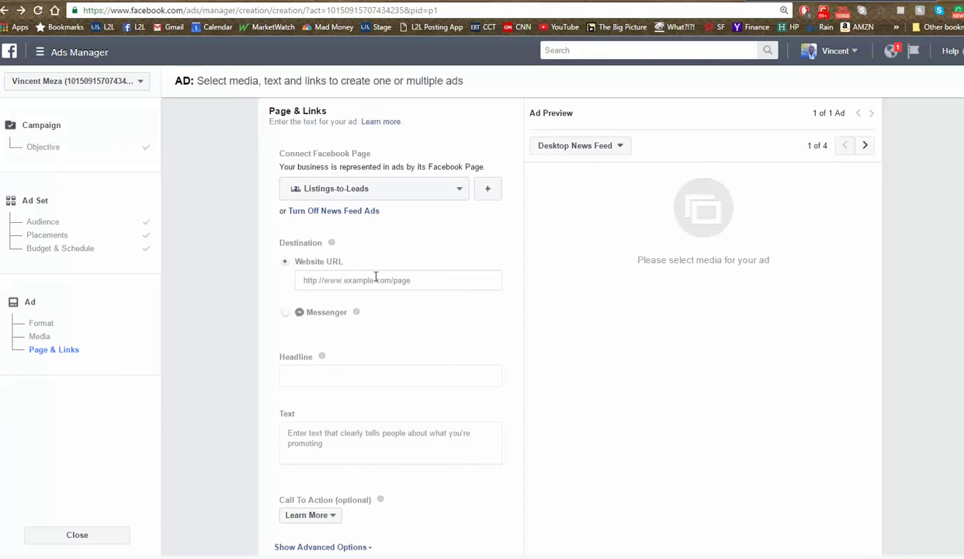
Paste the copied searchallproperties.com listing link as the ad's destination website URL and load its content.
click(373, 278)
right_click(373, 278)
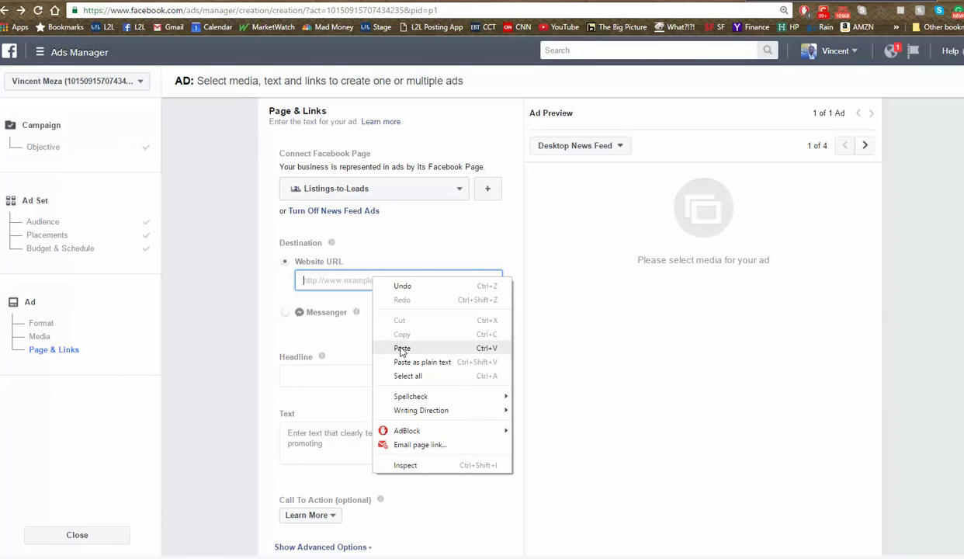
click(384, 346)
click(427, 309)
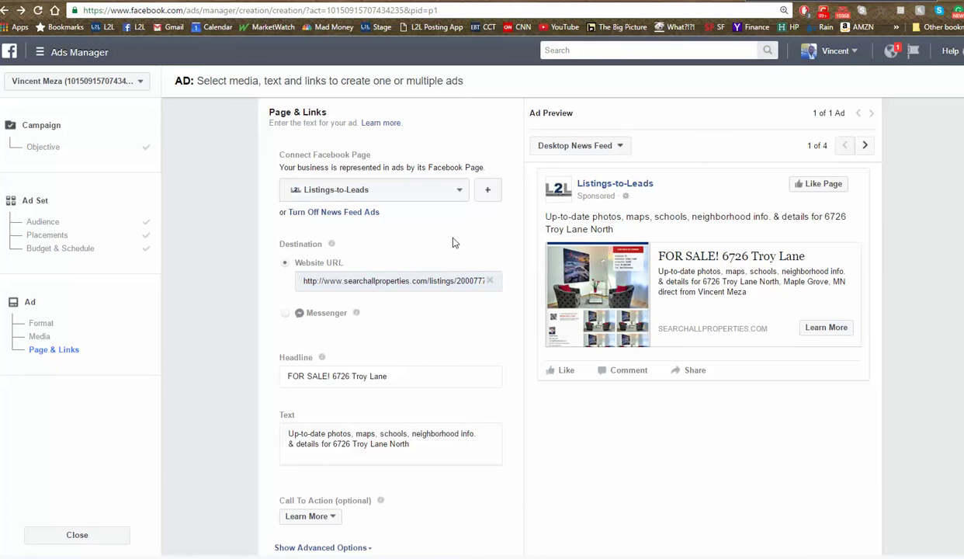
Look through the ad previews for the other placements, including Feature Phone and Desktop Right Column, and return to Desktop News Feed.
click(865, 147)
click(865, 147)
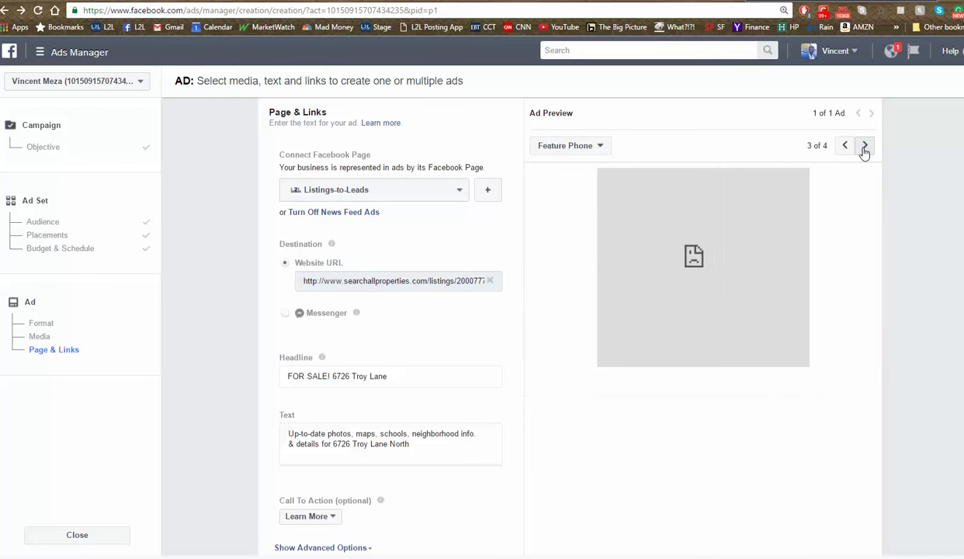
click(864, 148)
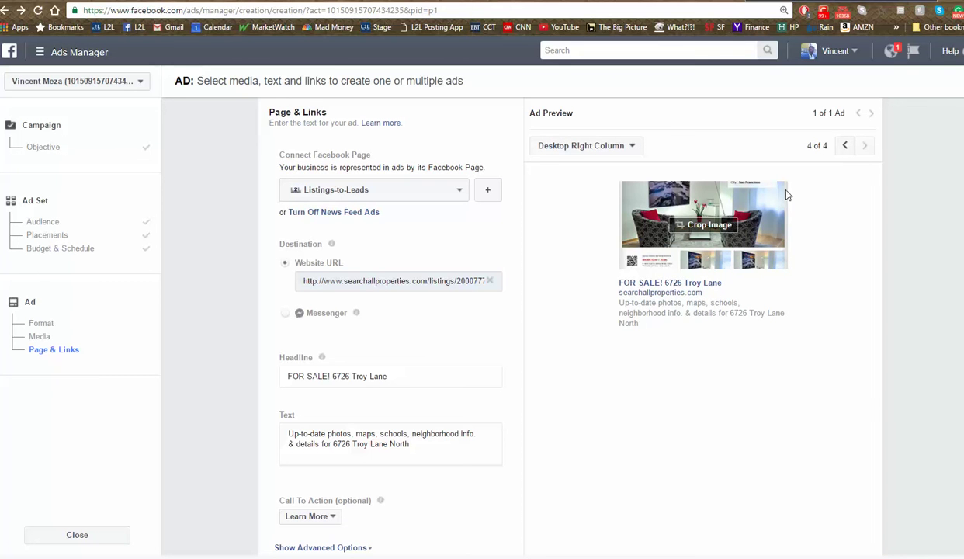
click(840, 150)
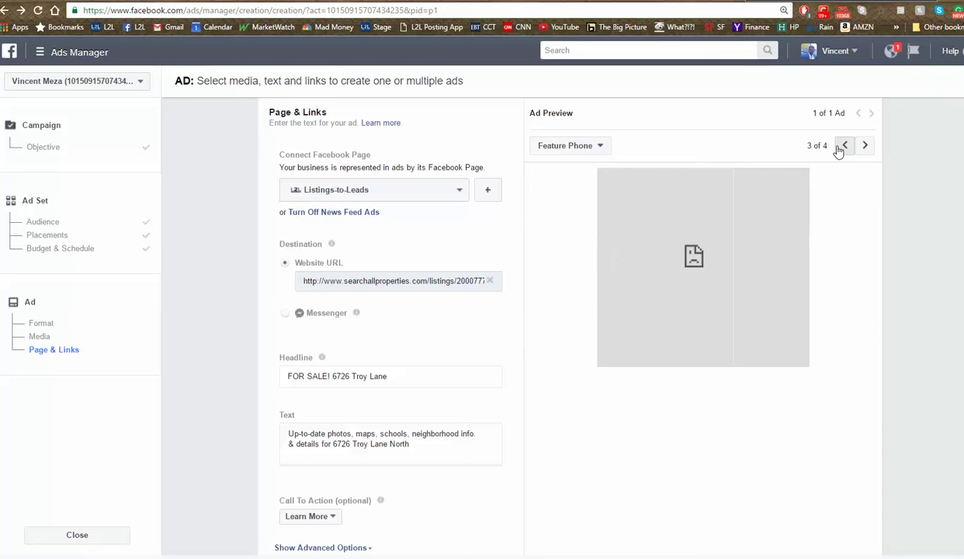
click(840, 150)
click(840, 150)
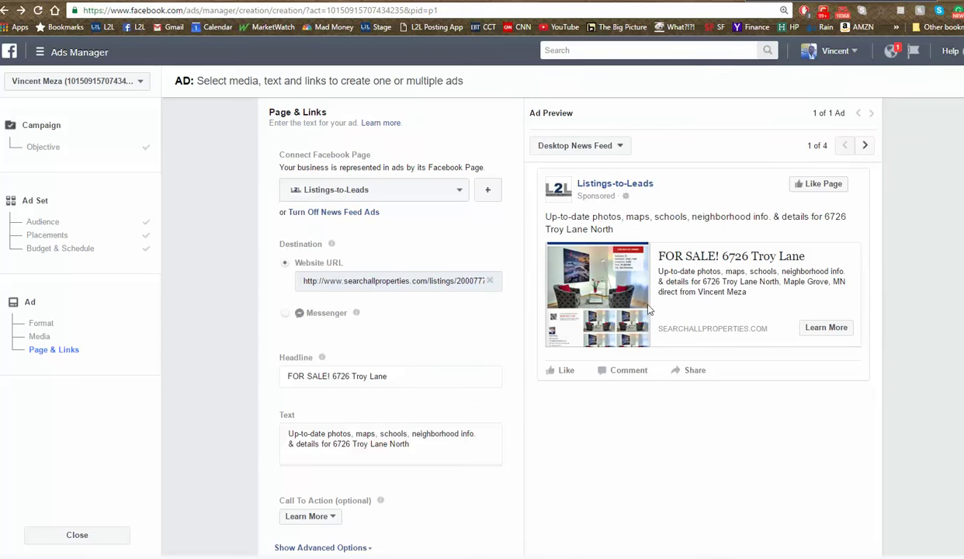
Replace the ad's text with "Something unique about home." and look over the call to action and order options.
drag(424, 447, 287, 405)
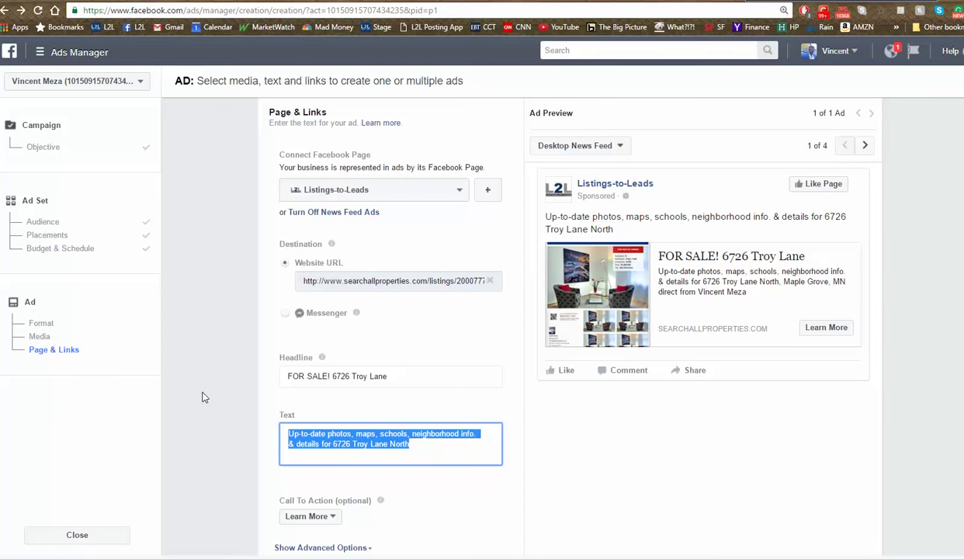
text(Something uniquee)
key(BackSpace)
key(BackSpace)
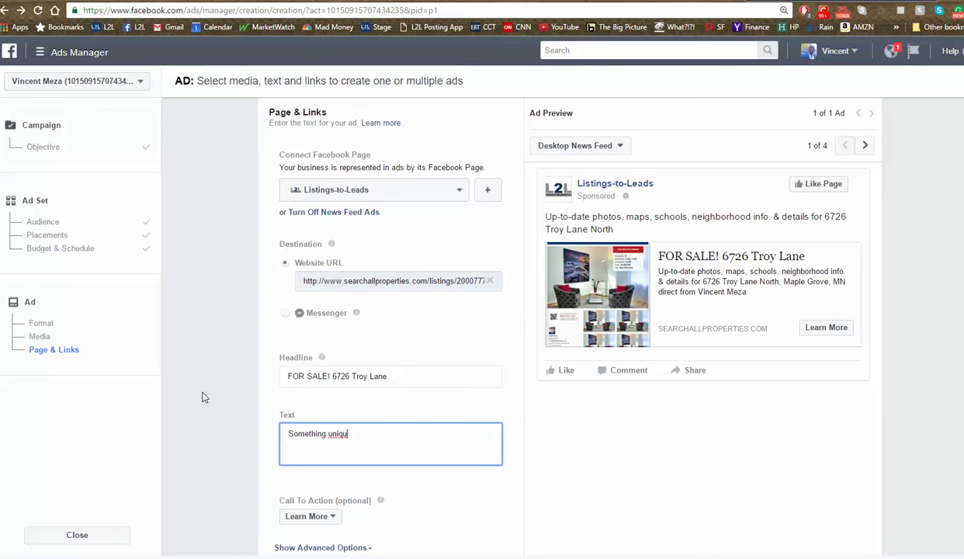
text(e)
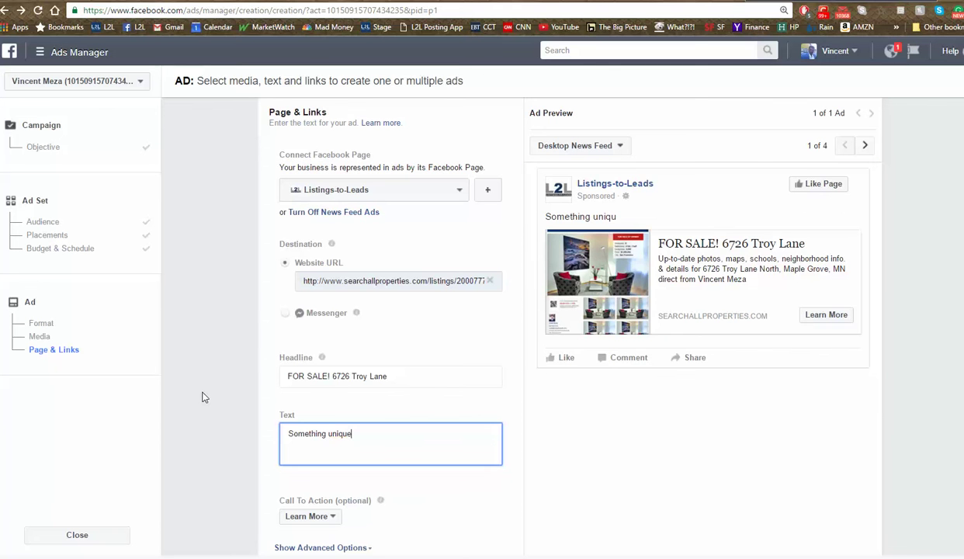
text( abouut)
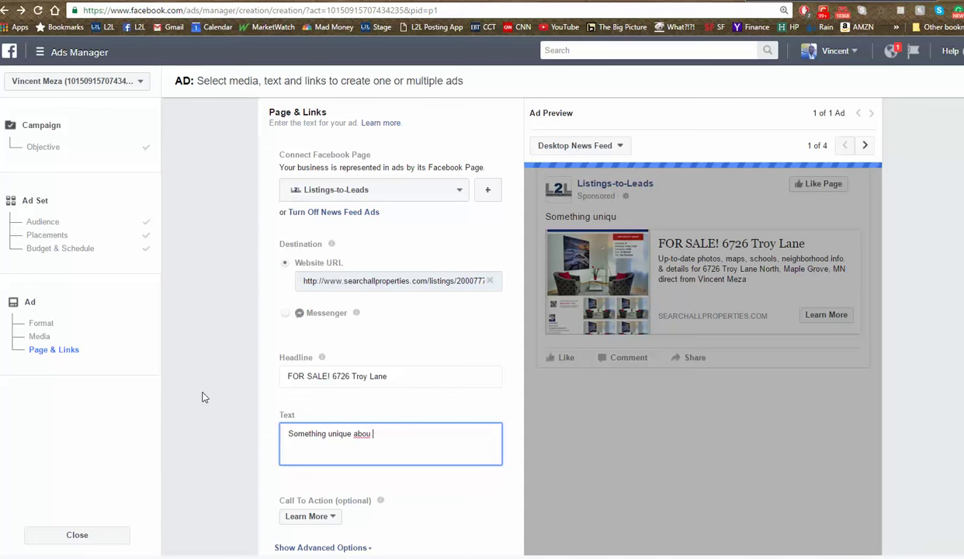
key(BackSpace)
key(BackSpace)
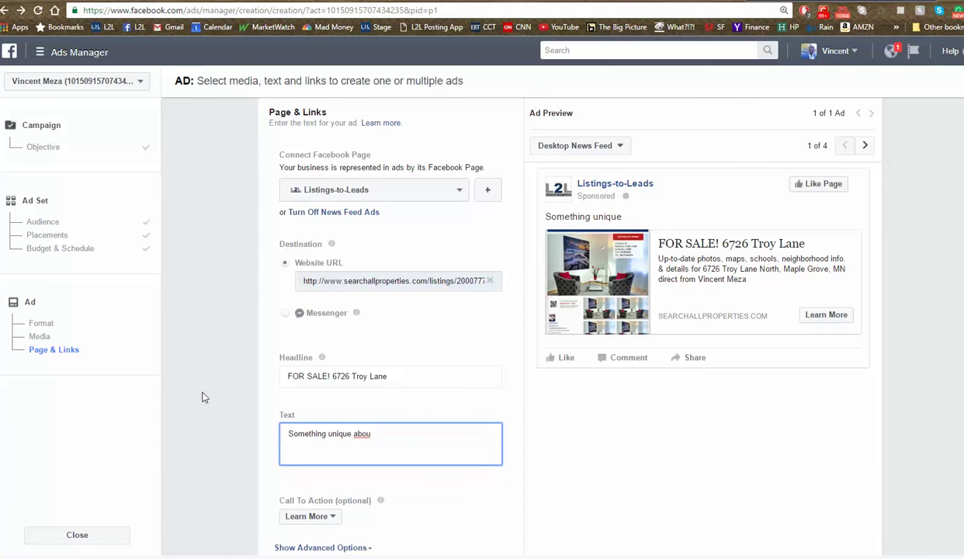
text(t homes)
key(BackSpace)
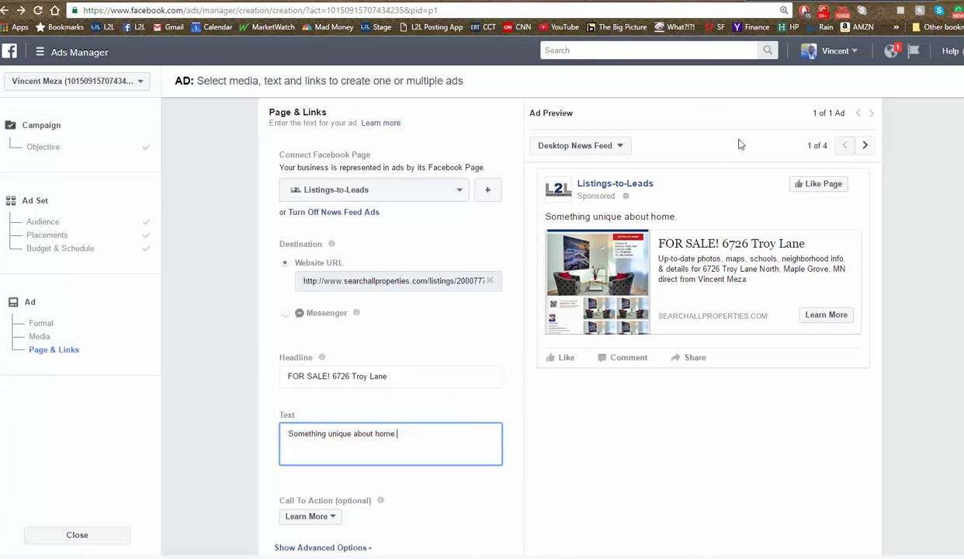
scroll(856, 429, down, 2)
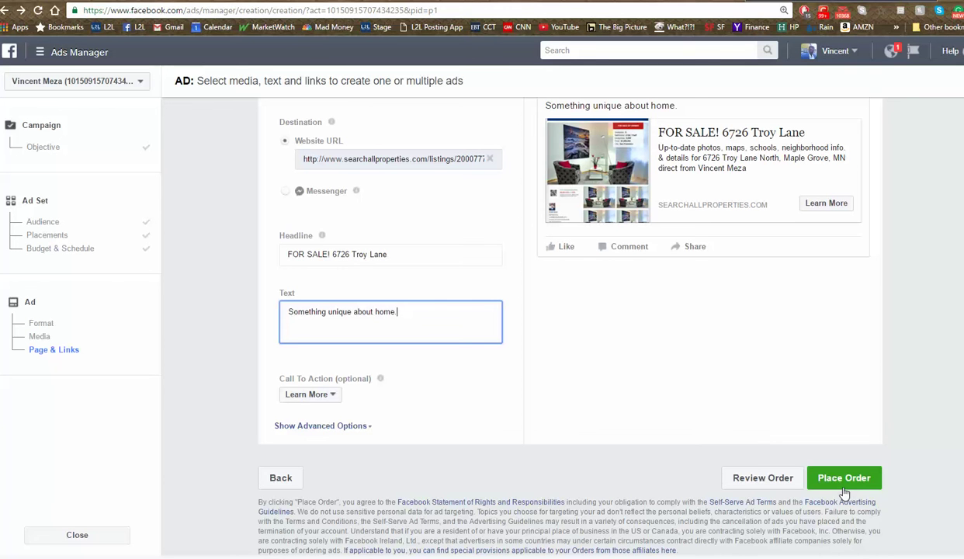
Switch to the Listings-to-Leads site, open the listing management page and look through the property listings.
scroll(745, 380, up, 3)
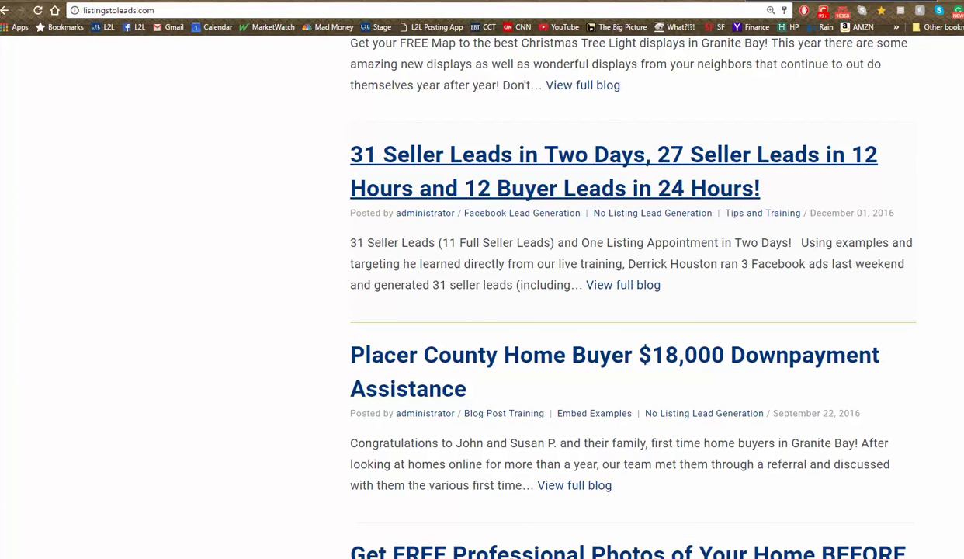
click(139, 27)
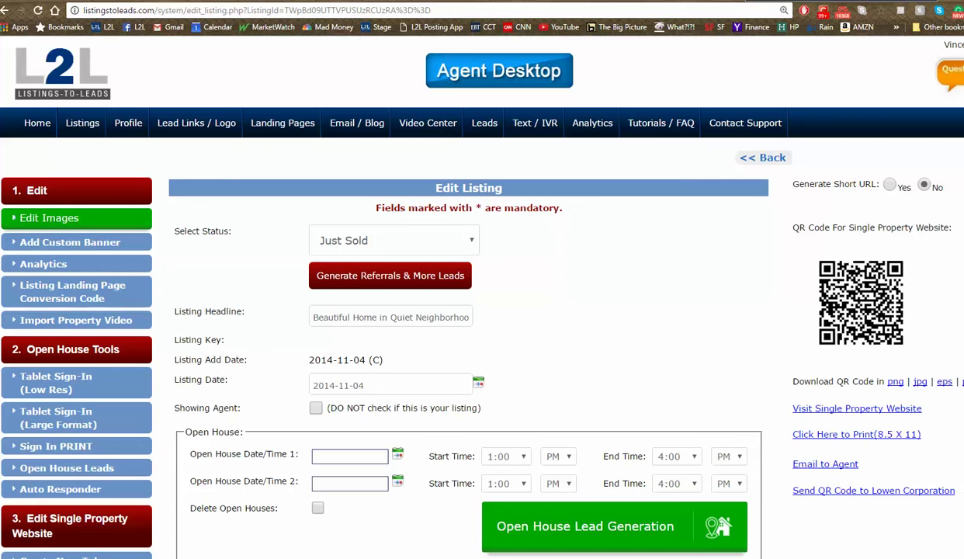
click(84, 137)
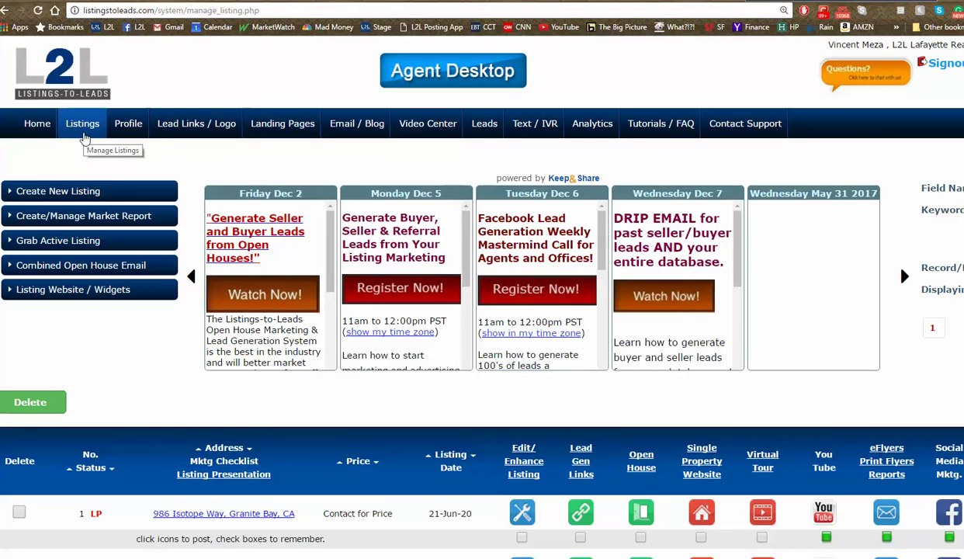
scroll(233, 379, down, 5)
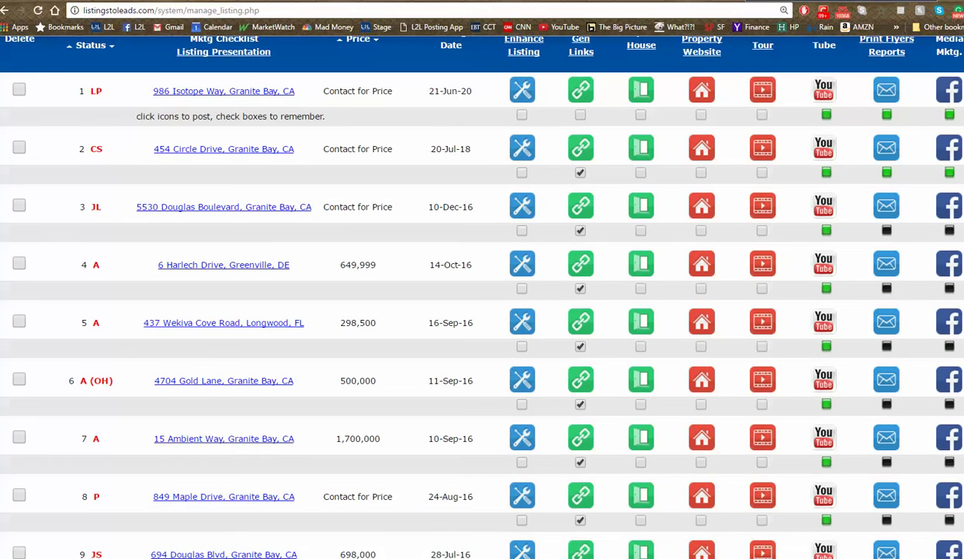
Look over the marketing tool columns of the listings table, from Lead Gen Links through Post to Craigslist.
scroll(342, 490, up, 2)
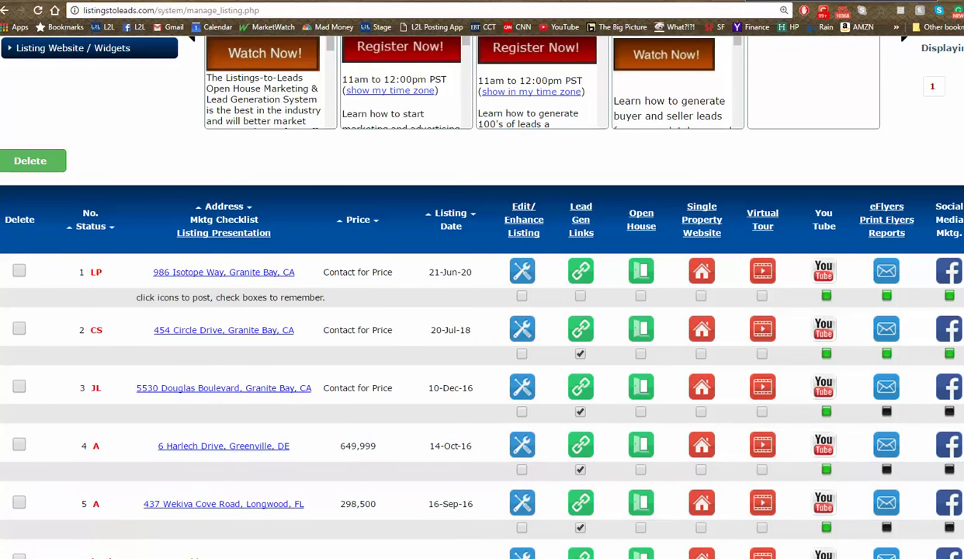
scroll(481, 295, right, 5)
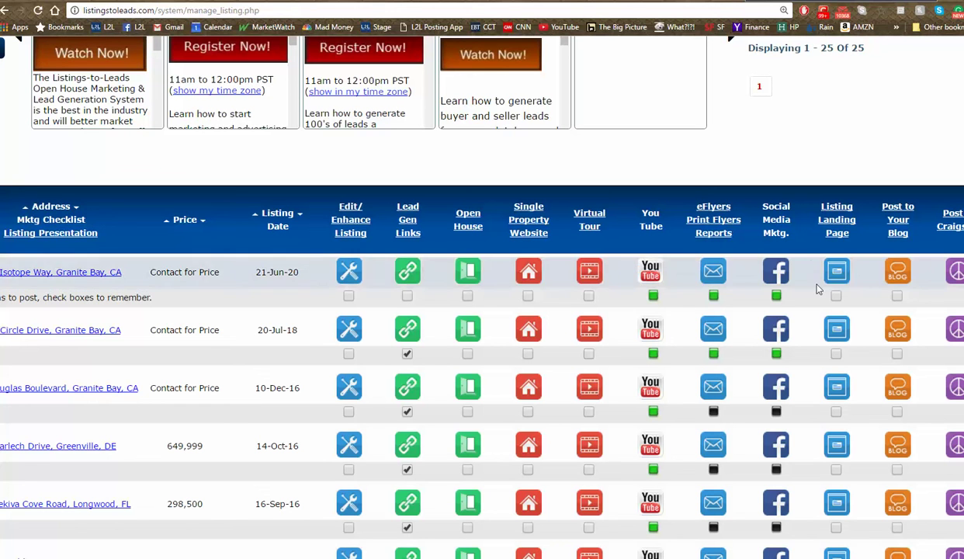
scroll(750, 296, right, 3)
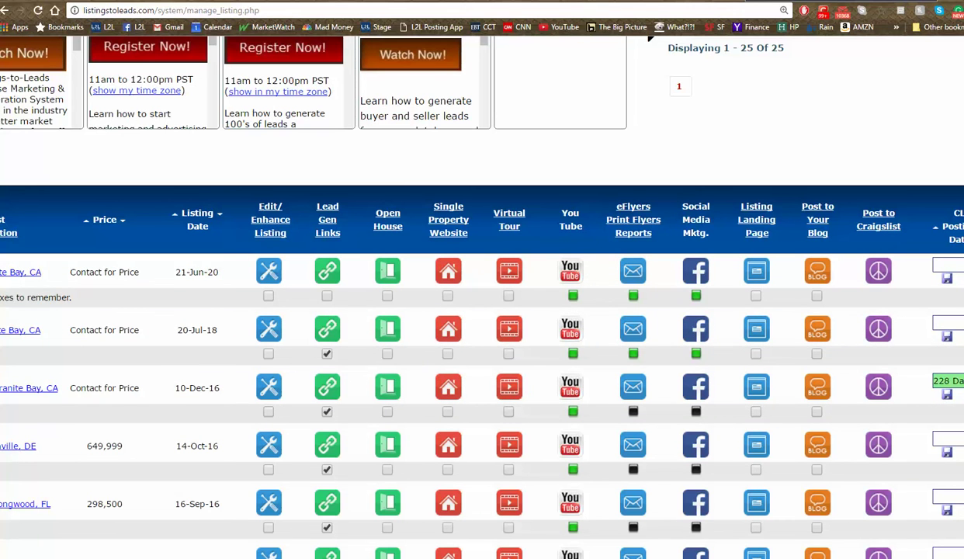
scroll(481, 310, up, 3)
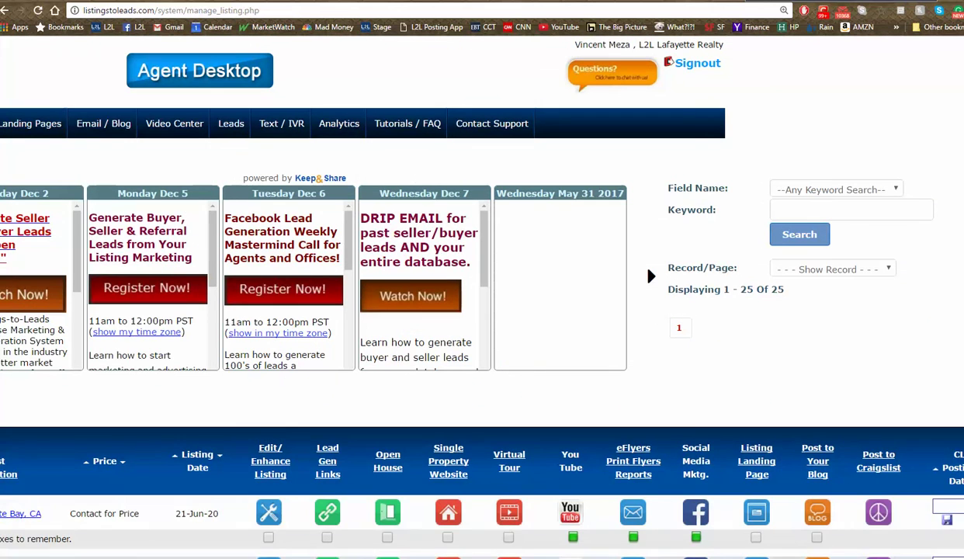
scroll(482, 311, left, 3)
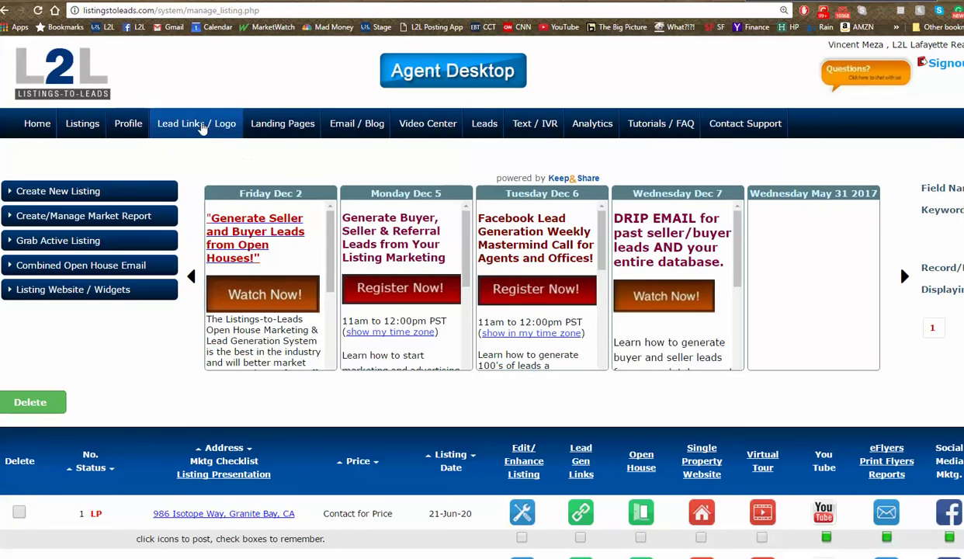
Open the Property Valuation PLUS landing pages list, preview the last Jacksonville landing page and close the preview.
click(260, 128)
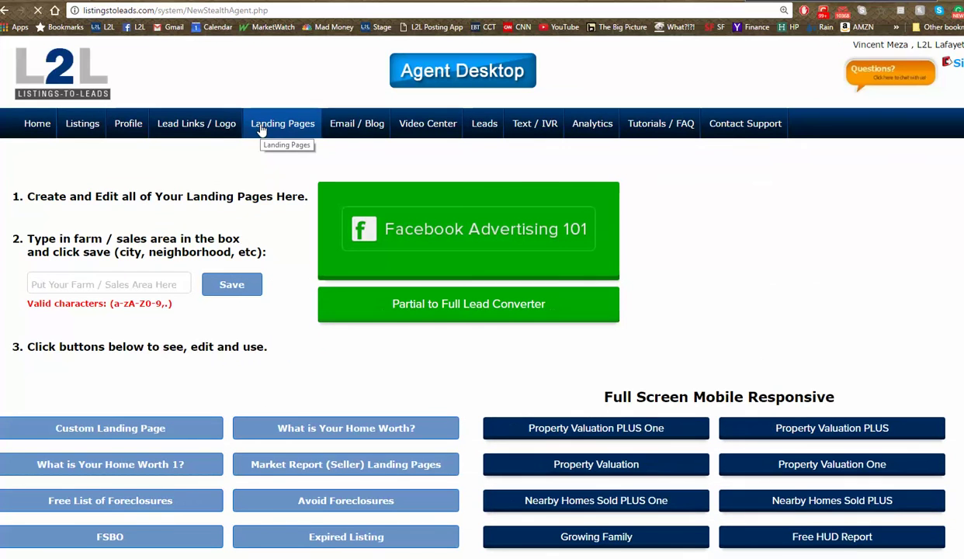
mouse_move(900, 431)
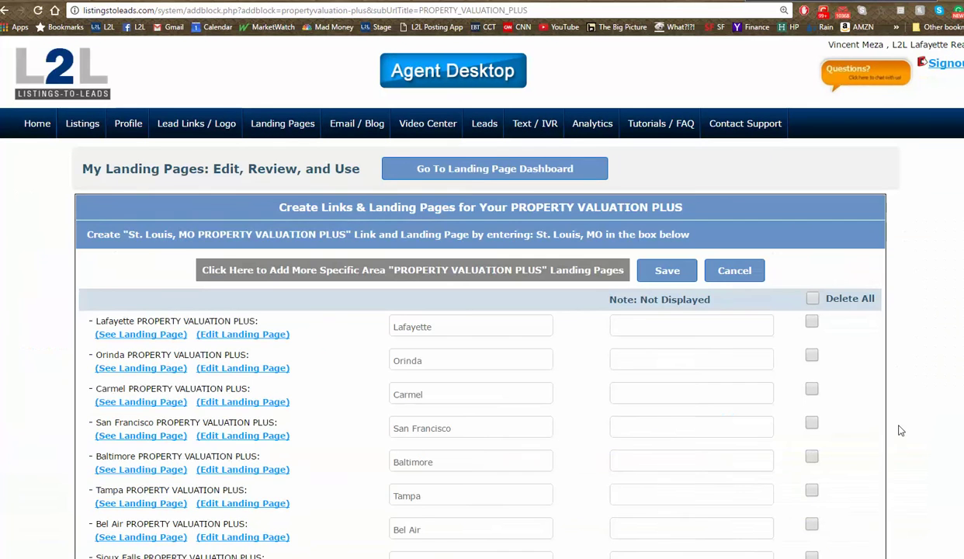
scroll(712, 454, down, 1)
click(651, 357)
middle_click(595, 355)
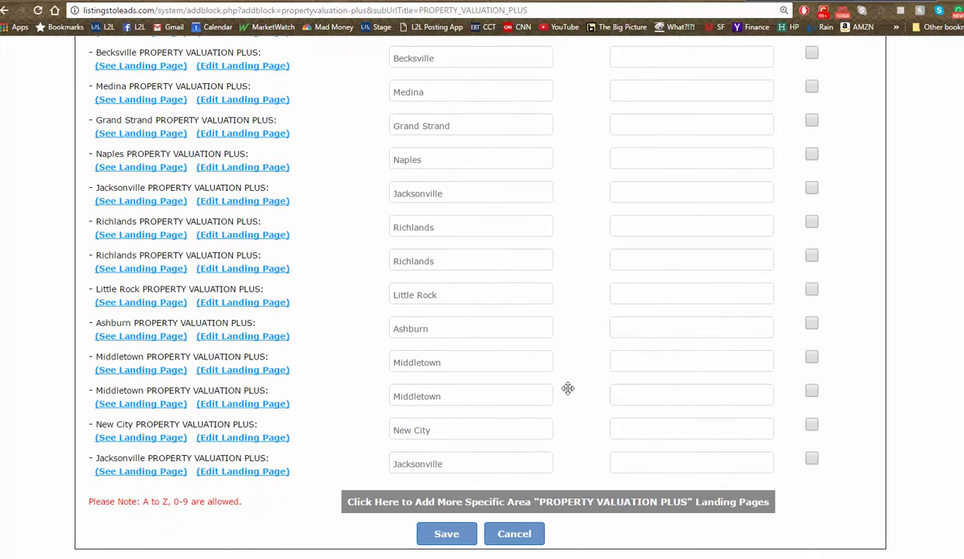
click(141, 472)
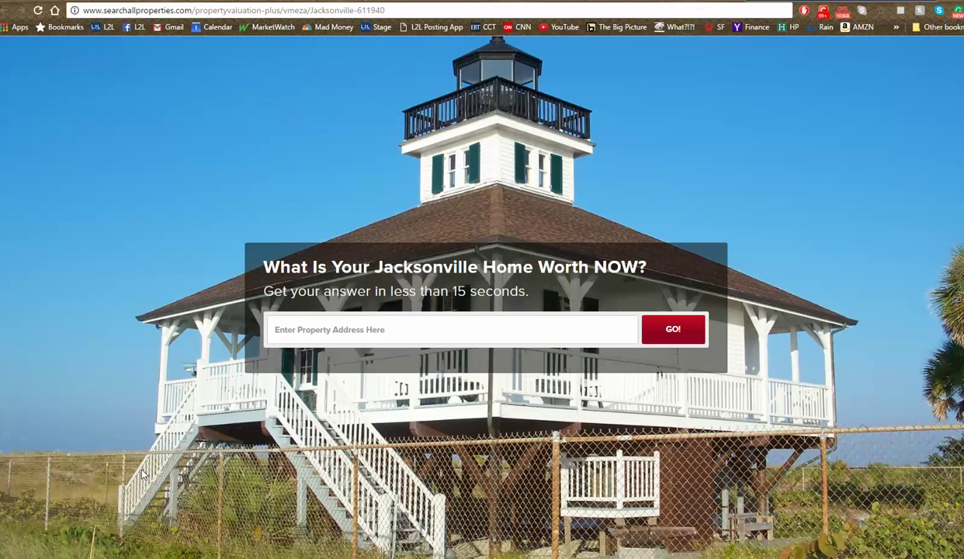
key(ctrl+w)
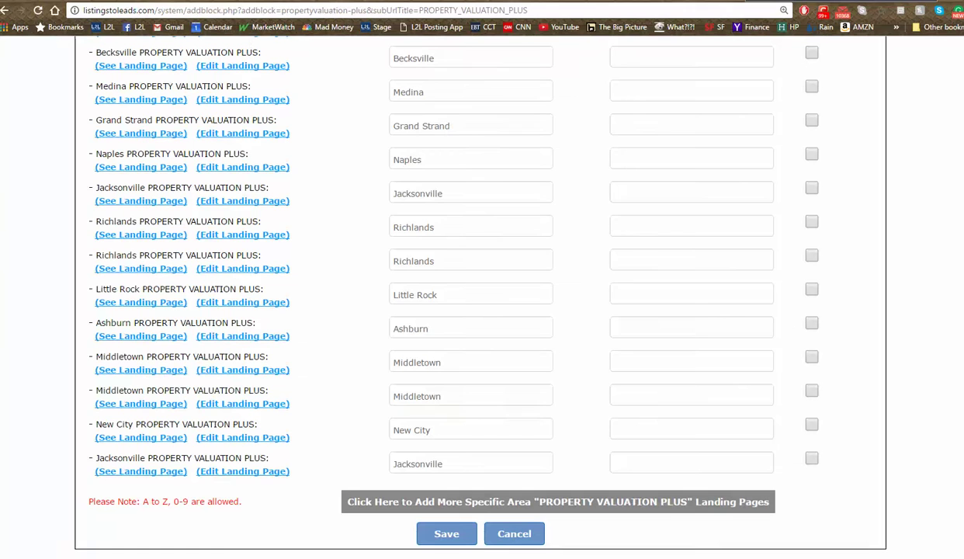
Open the last Jacksonville landing page for editing and look through its customization settings to the seller email newsletter section.
click(247, 472)
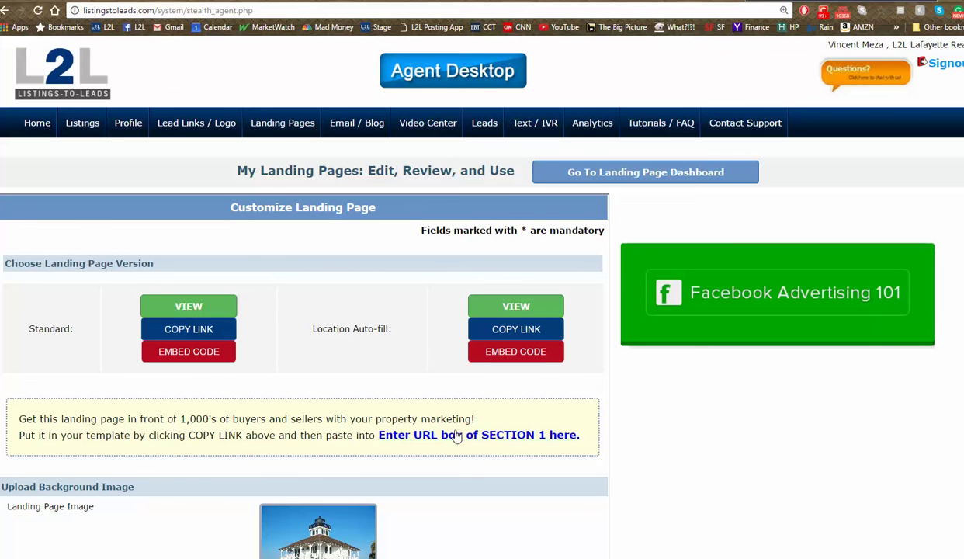
scroll(454, 463, down, 3)
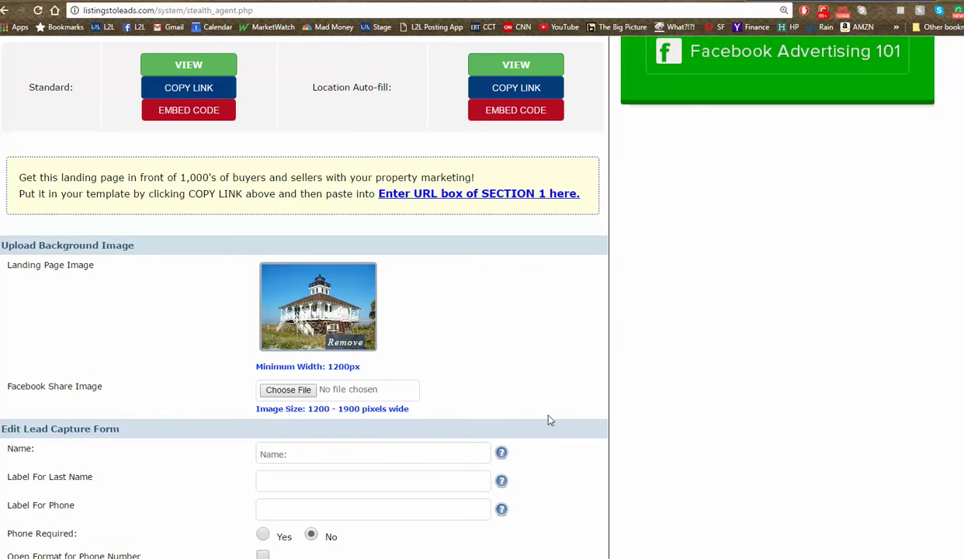
scroll(549, 420, down, 4)
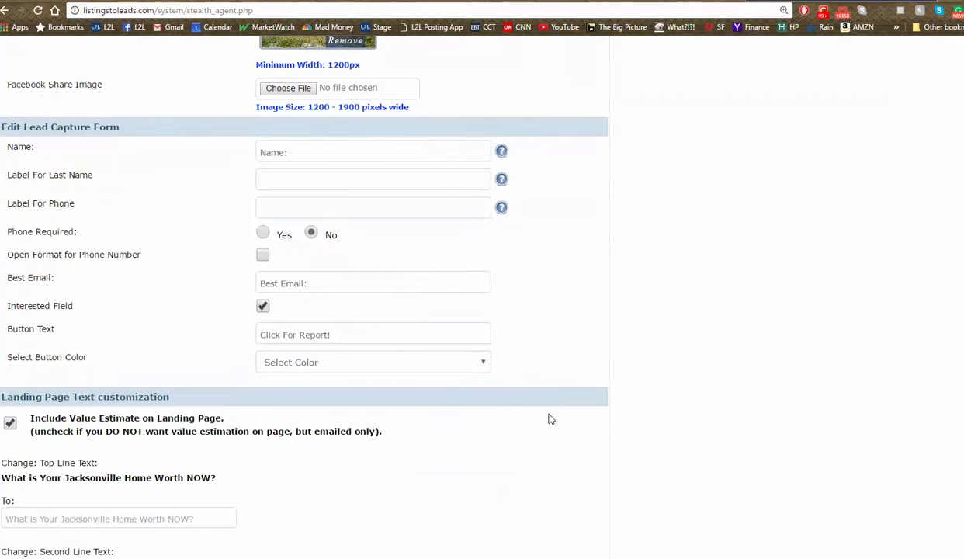
scroll(549, 420, down, 10)
scroll(549, 420, up, 3)
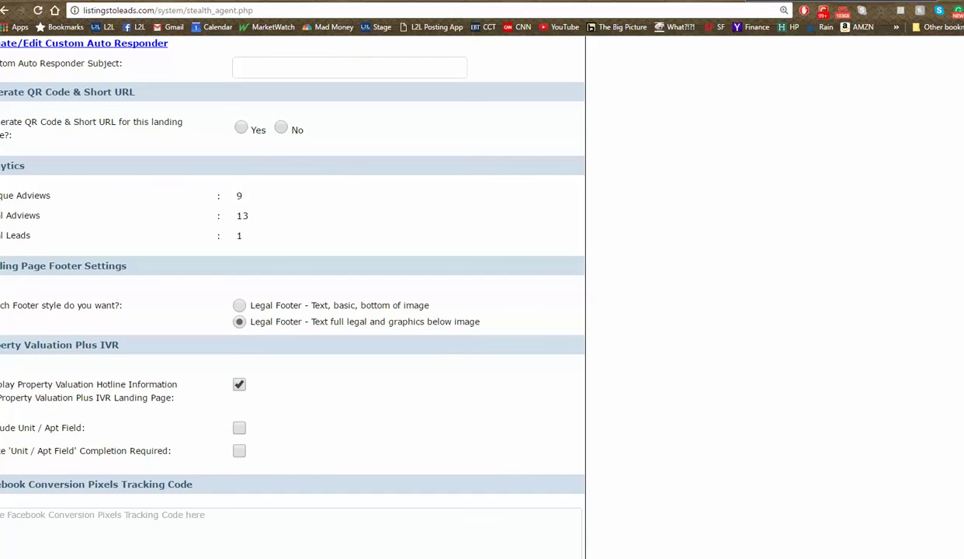
scroll(283, 295, up, 7)
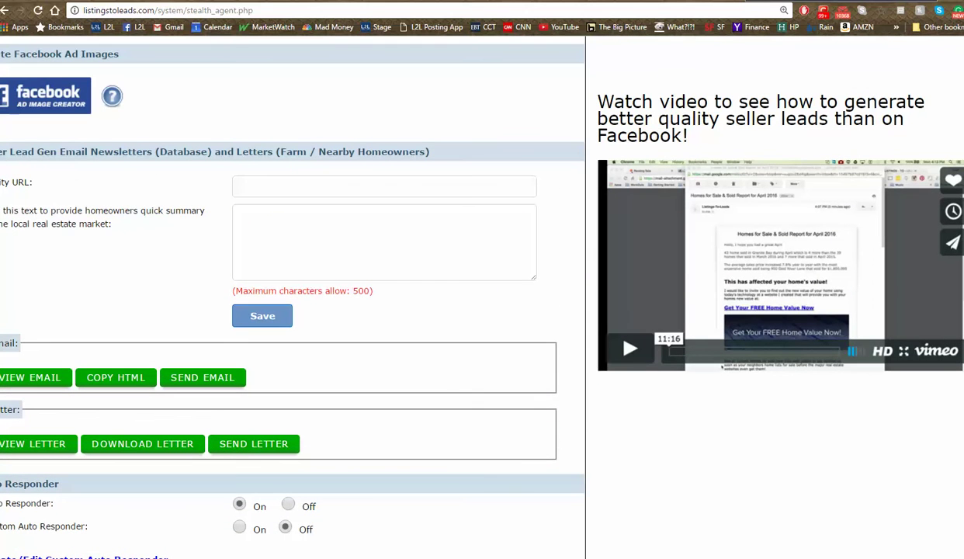
Preview the seller lead email newsletter, read through its home value, homes for sale and review sections, and close it.
click(43, 377)
click(47, 381)
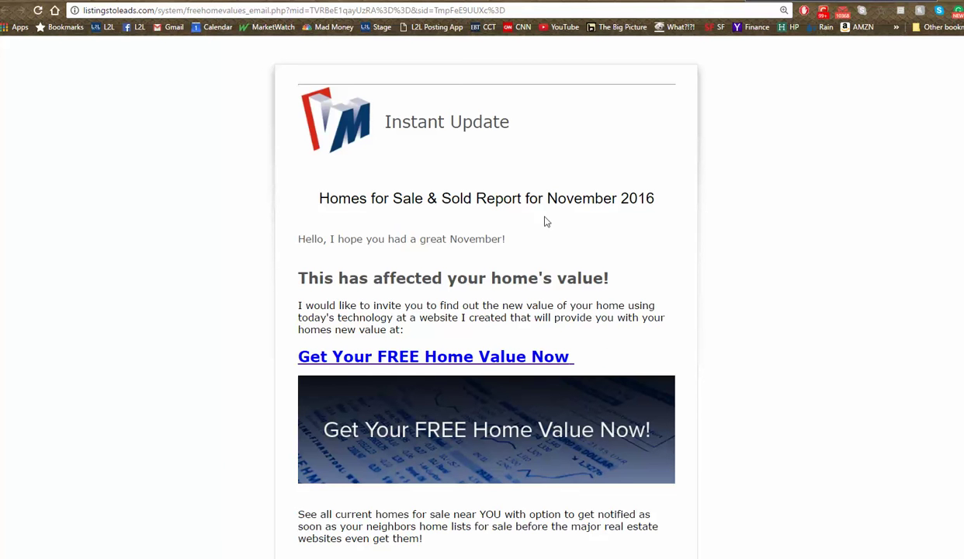
drag(304, 236, 485, 258)
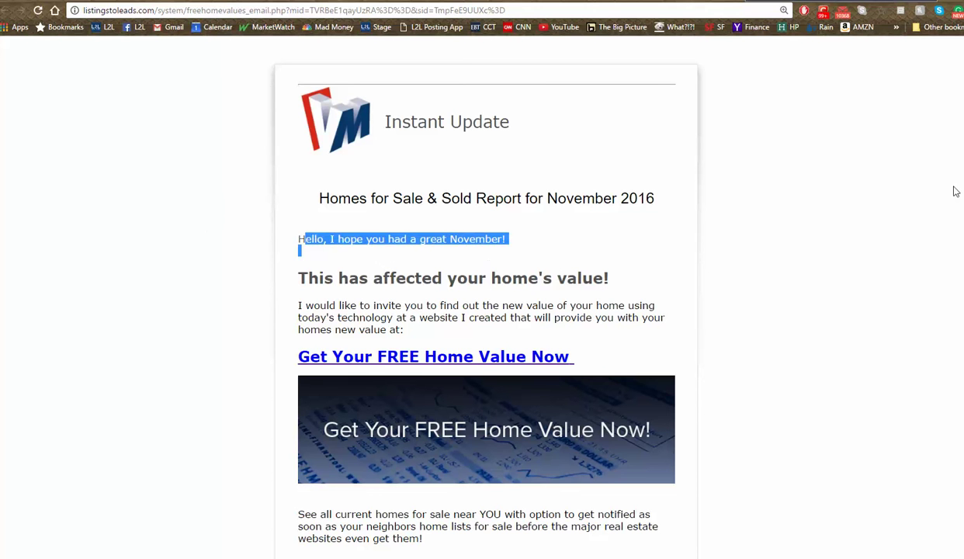
scroll(730, 473, down, 5)
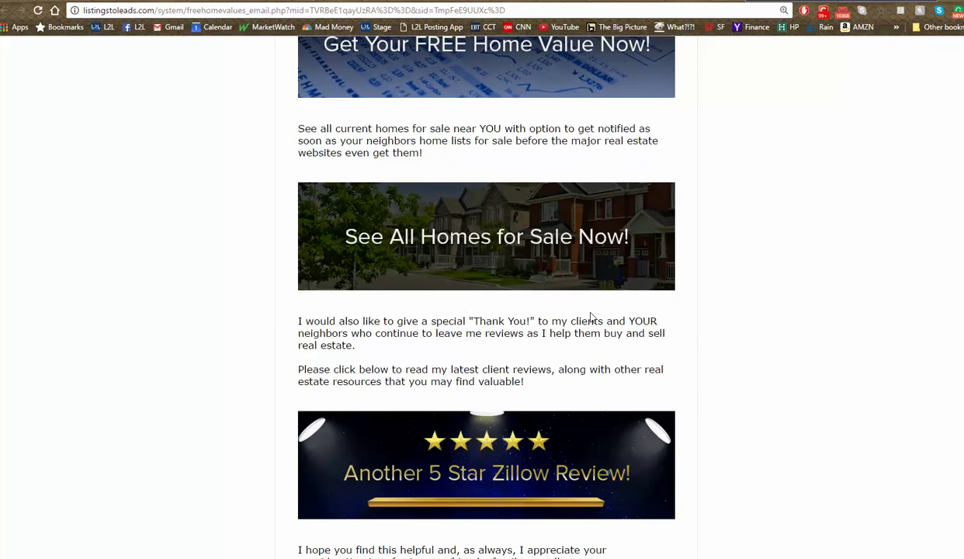
scroll(575, 307, up, 1)
click(519, 108)
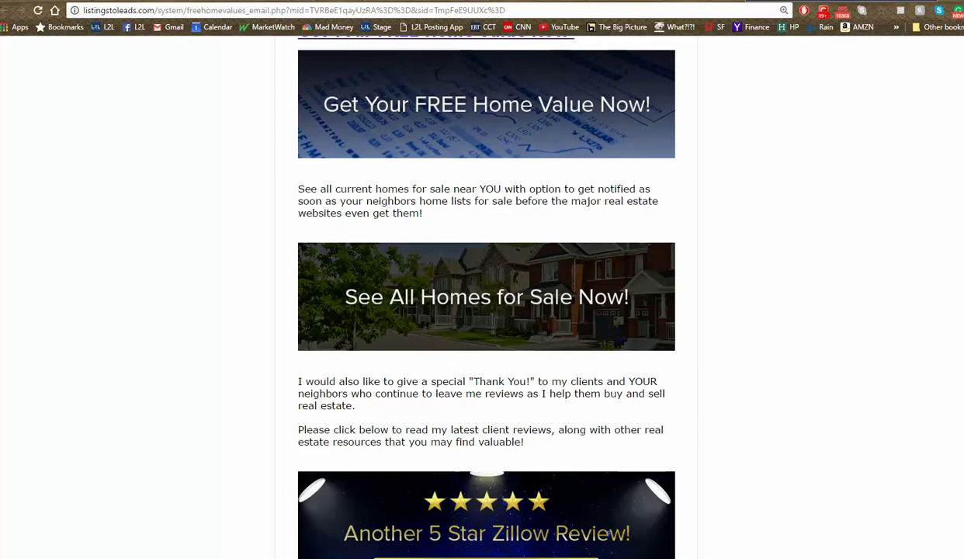
key(ctrl+w)
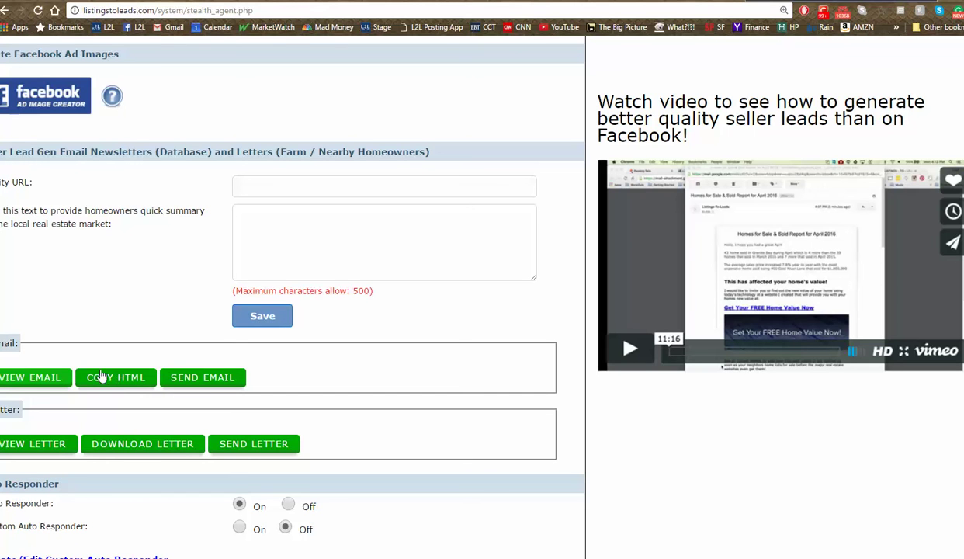
Send the seller lead email newsletter for the Jacksonville landing page.
click(207, 381)
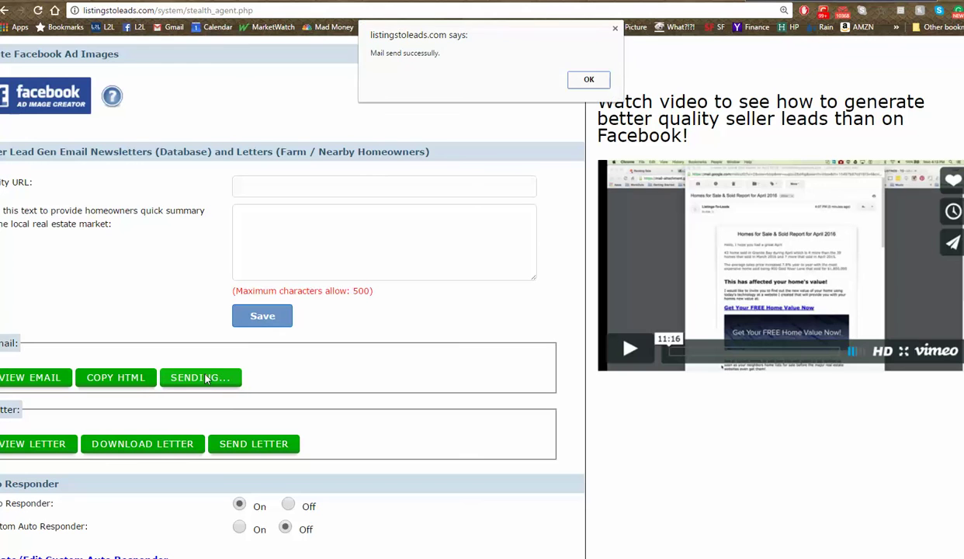
click(590, 79)
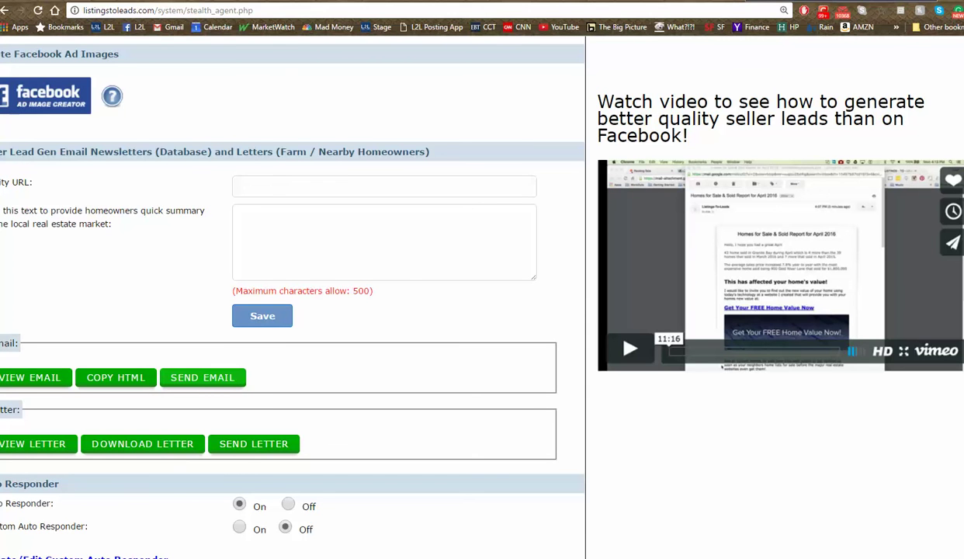